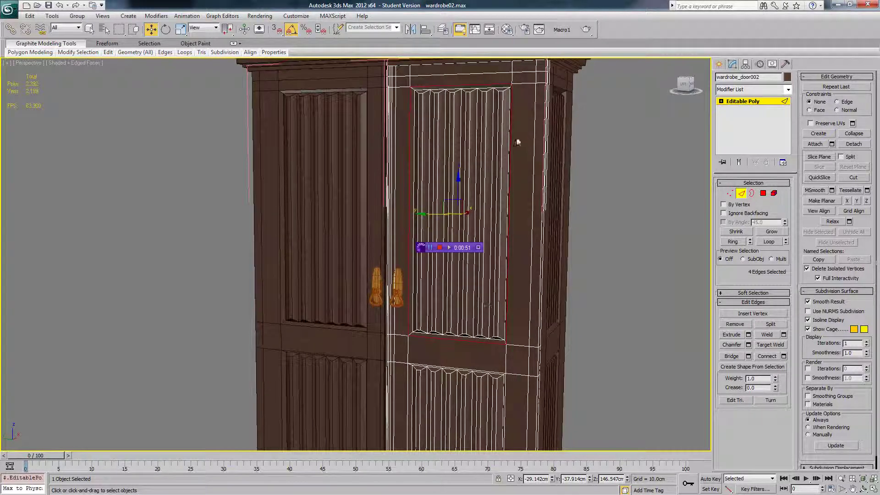
- Create a new shape from the four selected edges around the upper panel of the door with the visible wireframe
{"action": "middle_click_drag", "start_coordinate": [502, 347], "coordinate": [504, 384]}
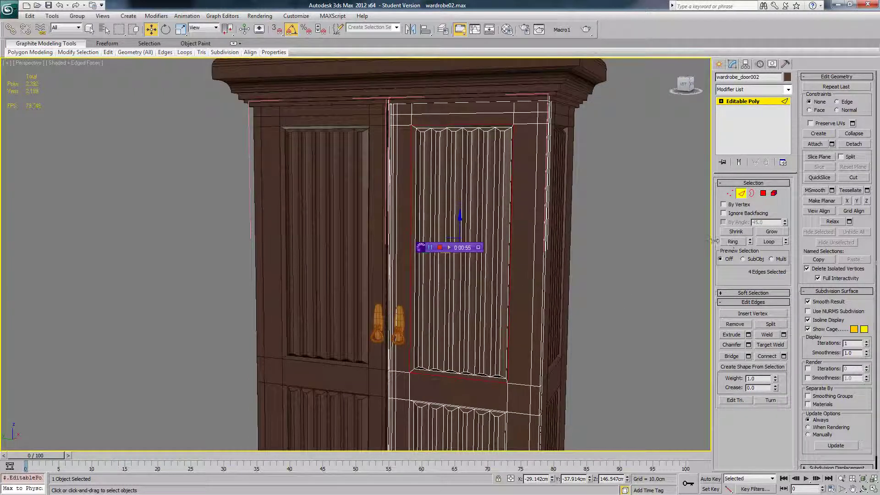
{"action": "left_click_drag", "start_coordinate": [865, 248], "coordinate": [862, 220]}
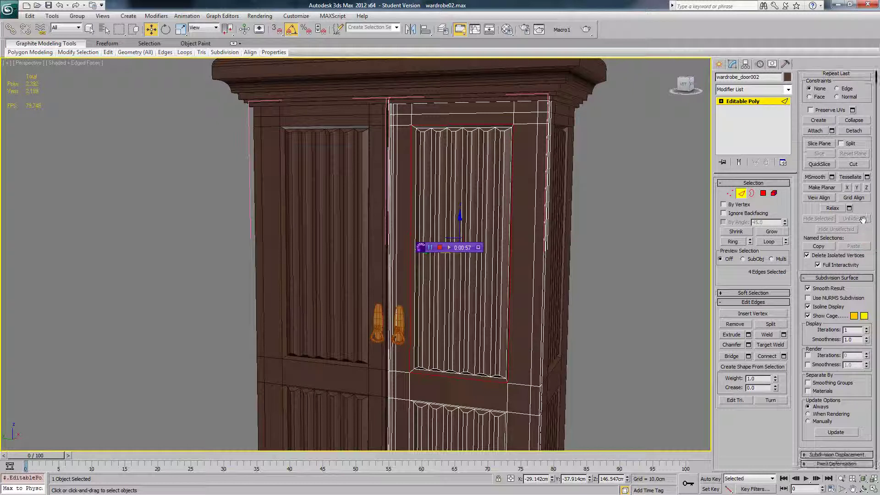
{"action": "left_click", "coordinate": [734, 366]}
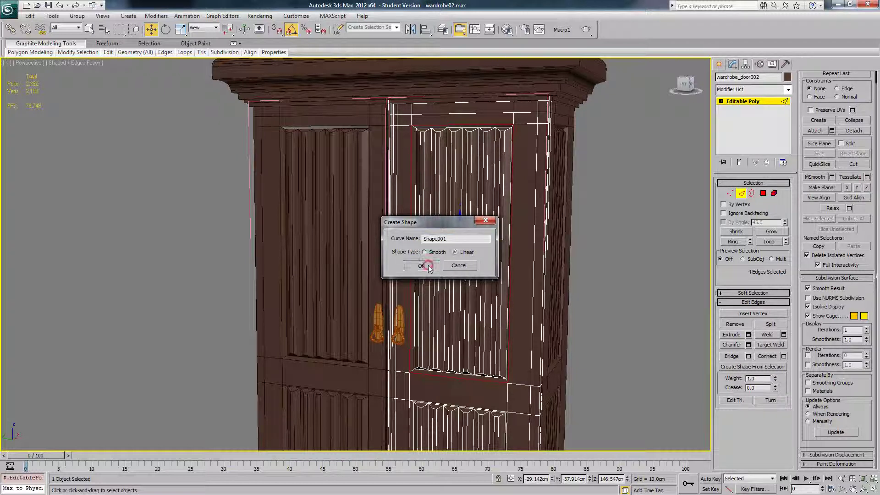
{"action": "left_click", "coordinate": [424, 266]}
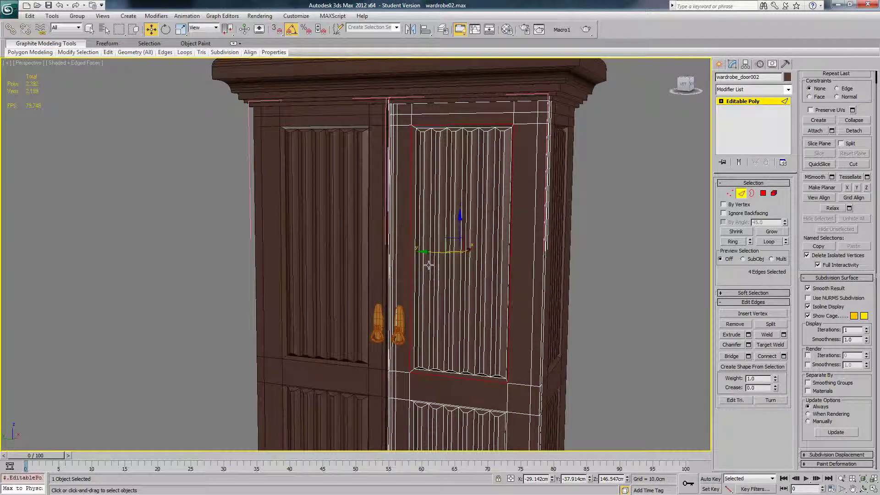
- Finish editing the door's edges, hide the door, and select the rectangular shape extracted from its upper panel
{"action": "left_click", "coordinate": [753, 101]}
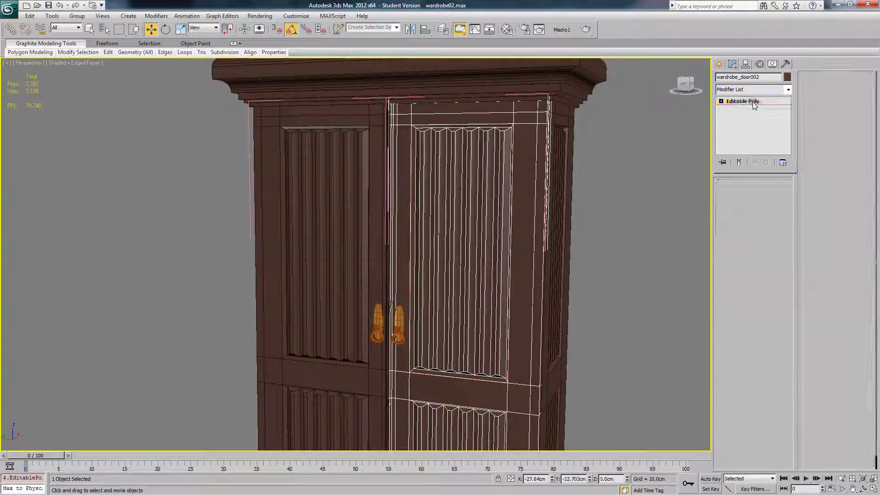
{"action": "right_click", "coordinate": [511, 222]}
{"action": "left_click", "coordinate": [517, 192]}
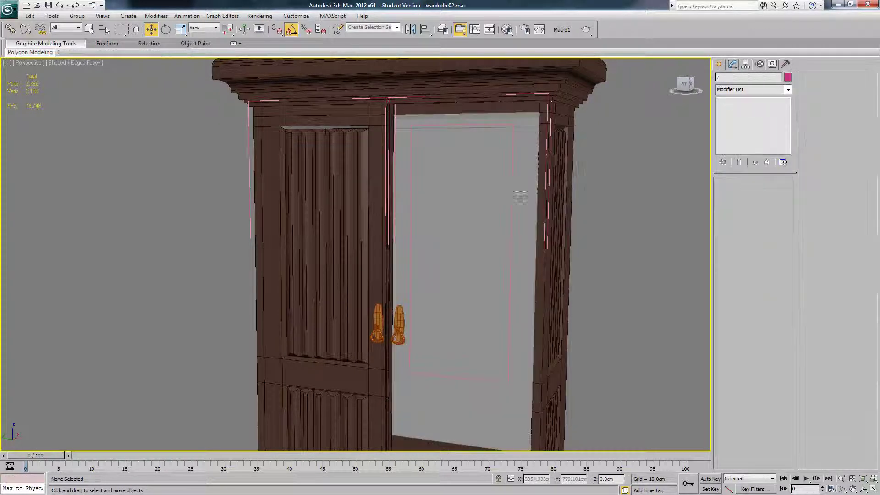
{"action": "left_click", "coordinate": [511, 149]}
{"action": "middle_click_drag", "start_coordinate": [512, 148], "coordinate": [522, 187], "text": "alt"}
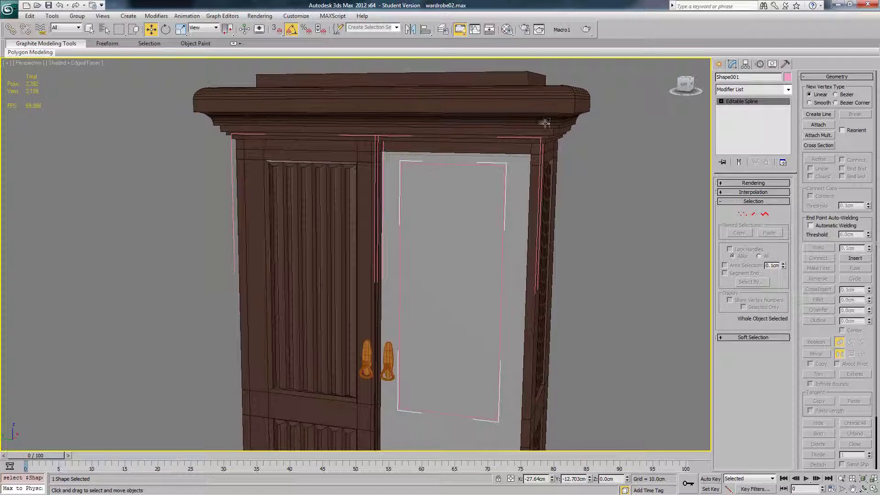
{"action": "middle_click_drag", "start_coordinate": [502, 217], "coordinate": [502, 199]}
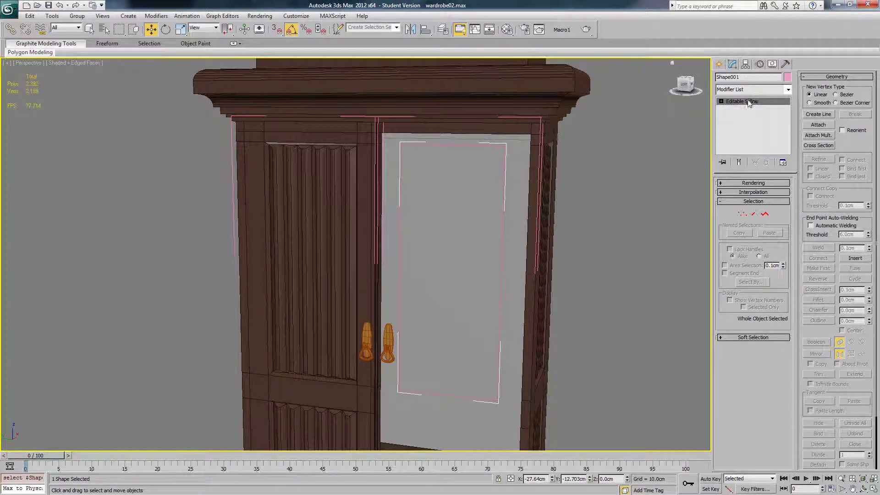
{"action": "left_click", "coordinate": [758, 90]}
{"action": "left_click_drag", "start_coordinate": [789, 236], "coordinate": [788, 397]}
{"action": "left_click", "coordinate": [744, 326]}
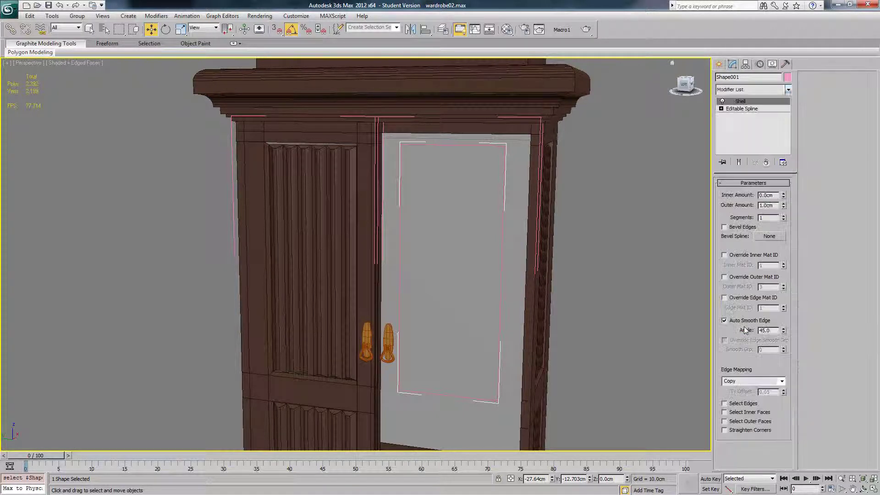
{"action": "left_click", "coordinate": [766, 163]}
- Apply a Sweep modifier to the rectangular shape using the built-in Bar section
{"action": "left_click", "coordinate": [783, 90]}
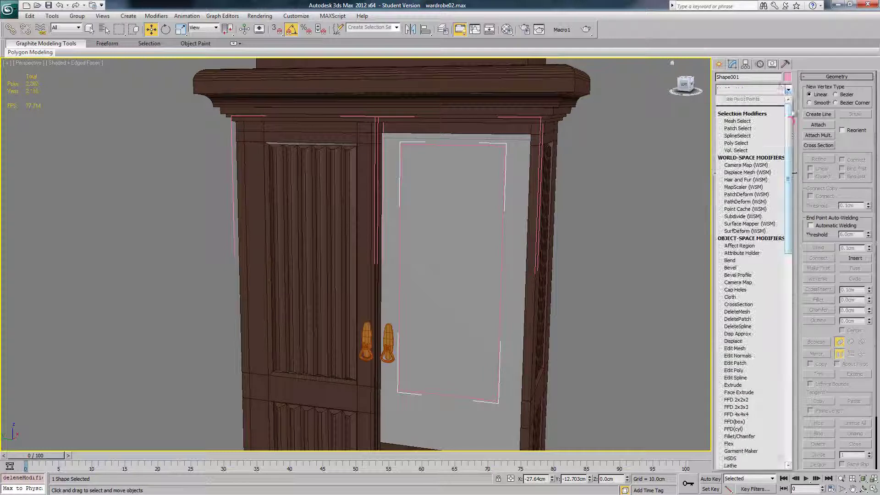
{"action": "left_click_drag", "start_coordinate": [789, 130], "coordinate": [779, 394]}
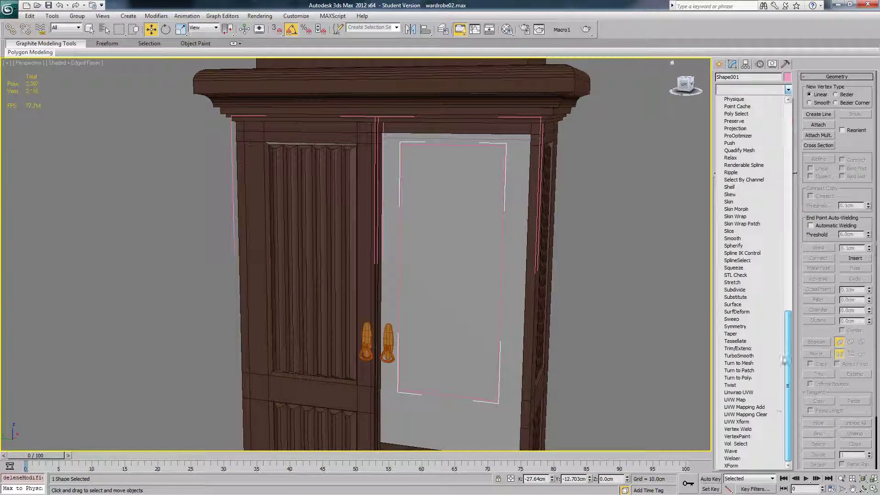
{"action": "left_click", "coordinate": [747, 320]}
{"action": "left_click", "coordinate": [778, 217]}
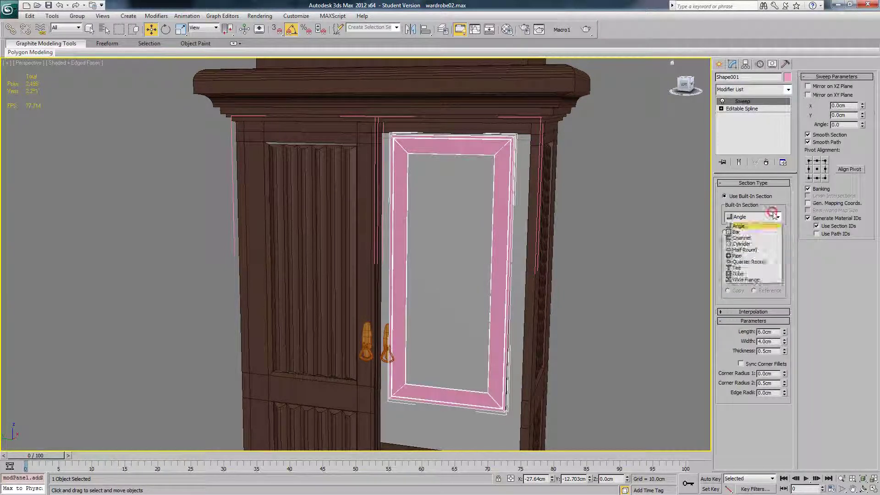
{"action": "left_click", "coordinate": [753, 232]}
- Unhide all objects and set the sweep's pivot alignment to the section's upper-left corner
{"action": "middle_click_drag", "start_coordinate": [701, 239], "coordinate": [629, 223], "text": "alt"}
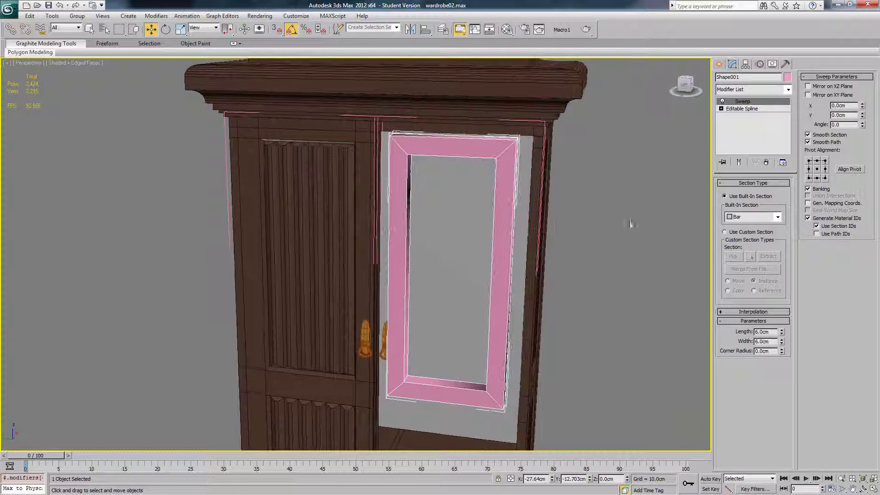
{"action": "right_click", "coordinate": [649, 225]}
{"action": "left_click", "coordinate": [646, 183]}
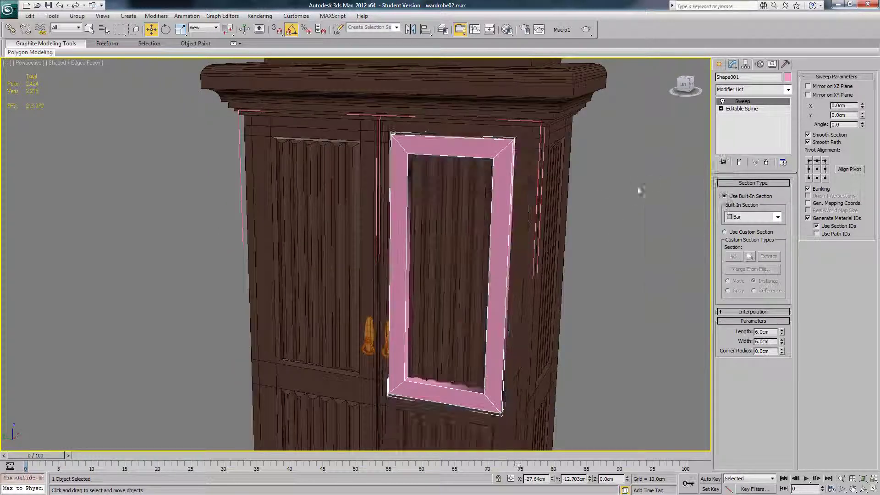
{"action": "middle_click_drag", "start_coordinate": [614, 193], "coordinate": [655, 207], "text": "alt"}
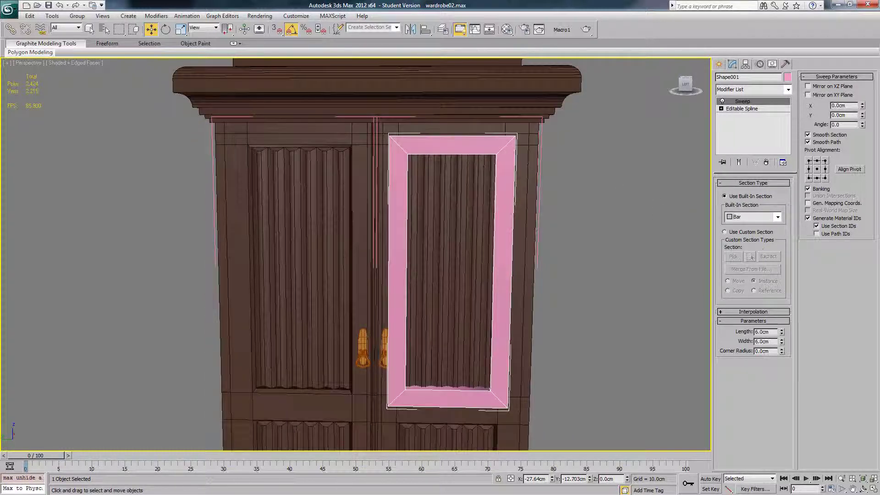
{"action": "left_click", "coordinate": [808, 162]}
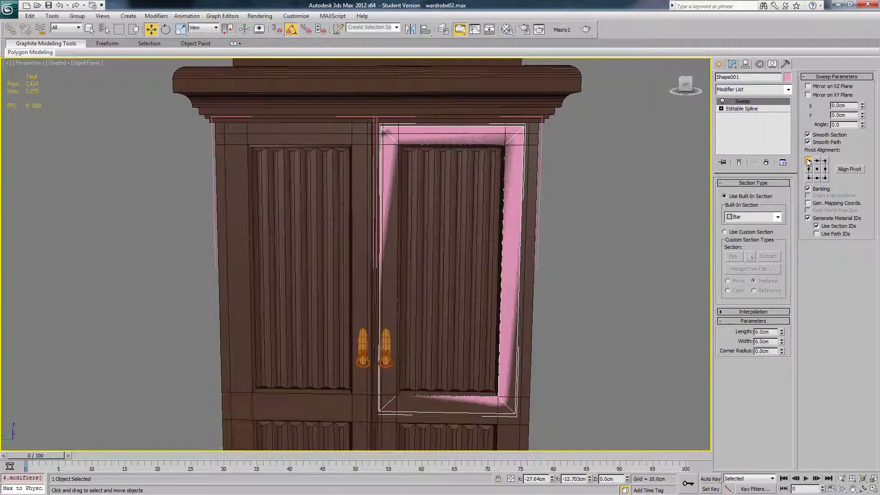
{"action": "middle_click_drag", "start_coordinate": [587, 150], "coordinate": [543, 153], "text": "alt"}
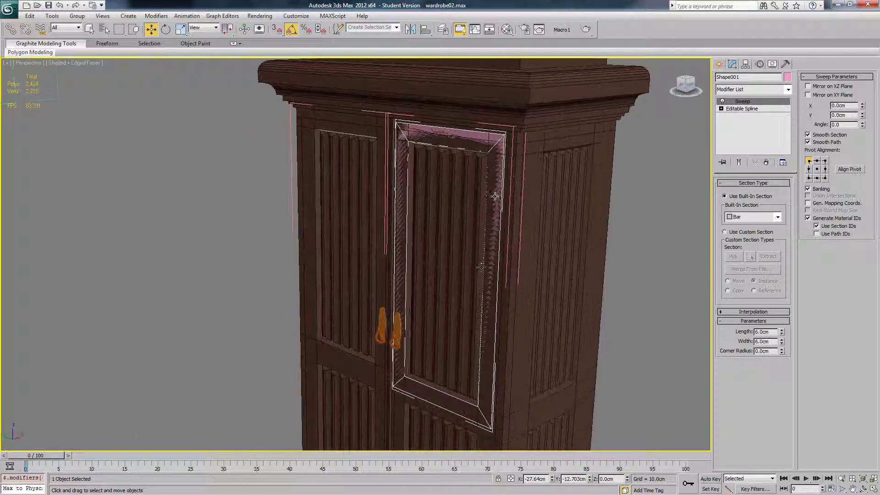
{"action": "middle_click_drag", "start_coordinate": [532, 238], "coordinate": [516, 236], "text": "alt"}
- Move the swept frame about 1.6 cm along X, outward from the front of the door
{"action": "right_click", "coordinate": [525, 234]}
{"action": "left_click", "coordinate": [535, 242]}
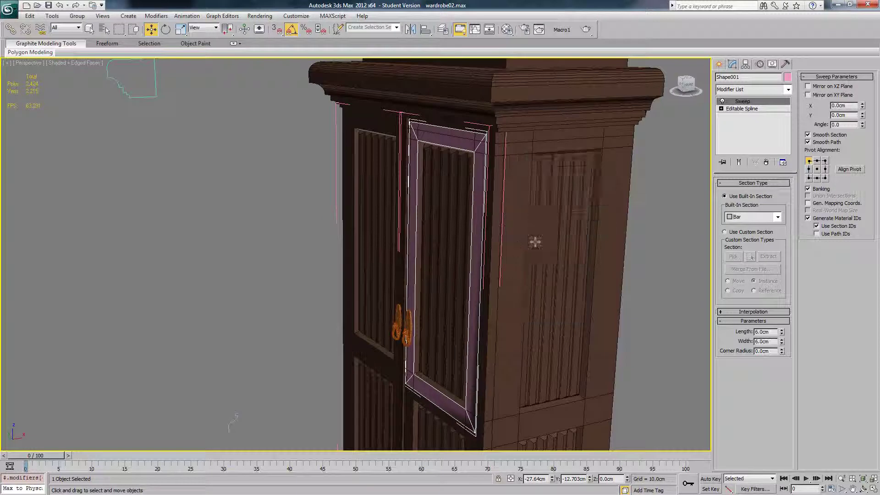
{"action": "scroll", "coordinate": [486, 250], "scroll_direction": "down", "scroll_amount": 6}
{"action": "scroll", "coordinate": [399, 379], "scroll_direction": "up", "scroll_amount": 6}
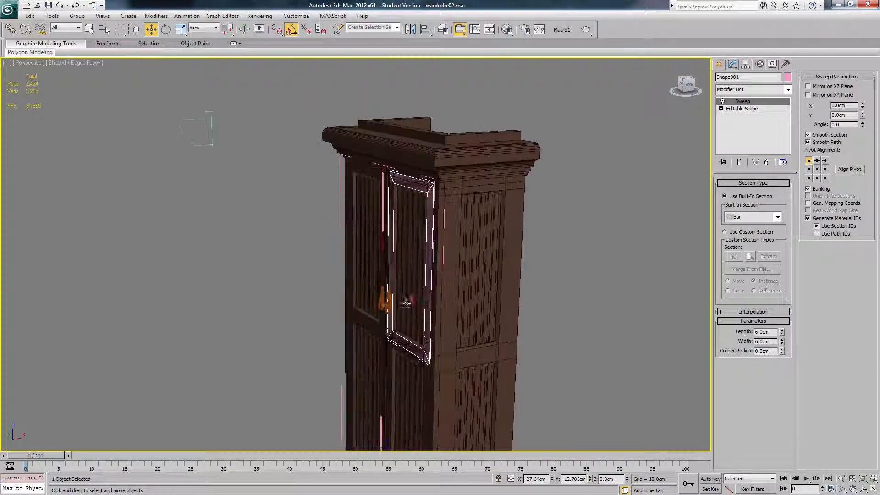
{"action": "left_click_drag", "start_coordinate": [414, 430], "coordinate": [412, 431]}
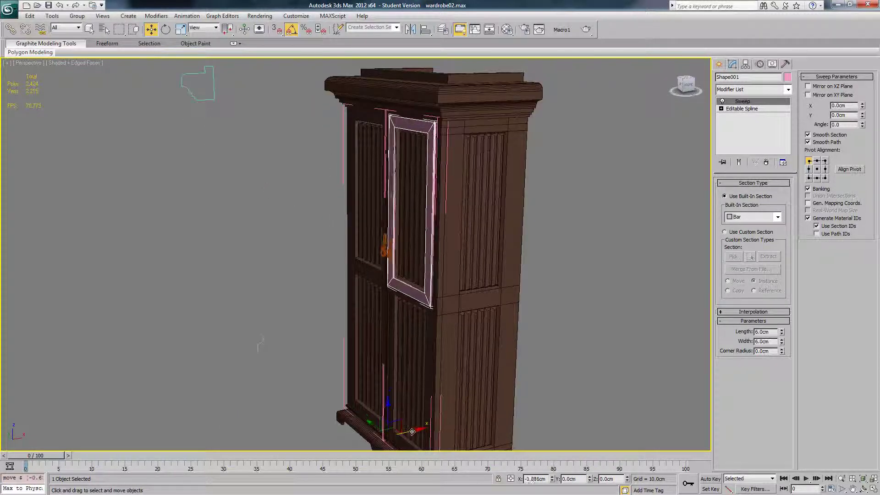
{"action": "middle_click_drag", "start_coordinate": [444, 300], "coordinate": [478, 242], "text": "alt"}
{"action": "middle_click_drag", "start_coordinate": [478, 242], "coordinate": [475, 262]}
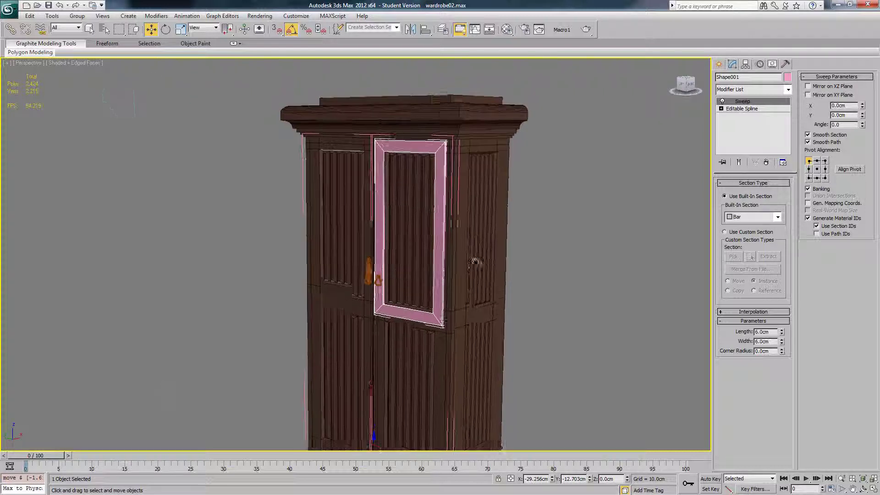
- Reduce the sweep's Bar section length to about 1 cm for a narrow frame around the door panel
{"action": "scroll", "coordinate": [475, 262], "scroll_direction": "up", "scroll_amount": 3}
{"action": "left_click_drag", "start_coordinate": [781, 332], "coordinate": [782, 338]}
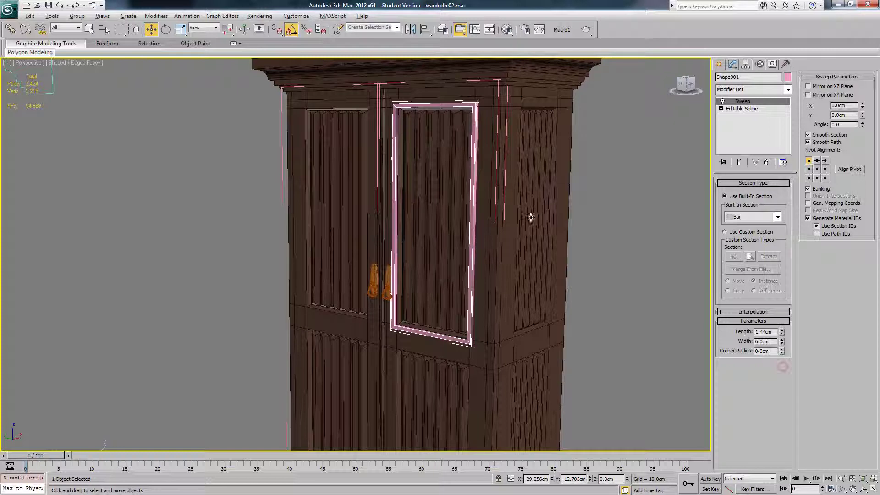
{"action": "middle_click_drag", "start_coordinate": [530, 216], "coordinate": [488, 204], "text": "alt"}
{"action": "scroll", "coordinate": [479, 249], "scroll_direction": "up", "scroll_amount": 4}
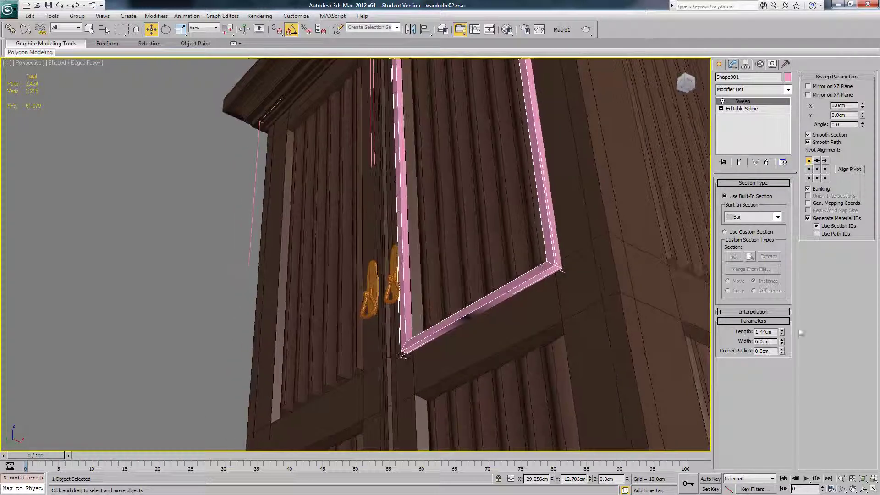
{"action": "key", "text": "Return"}
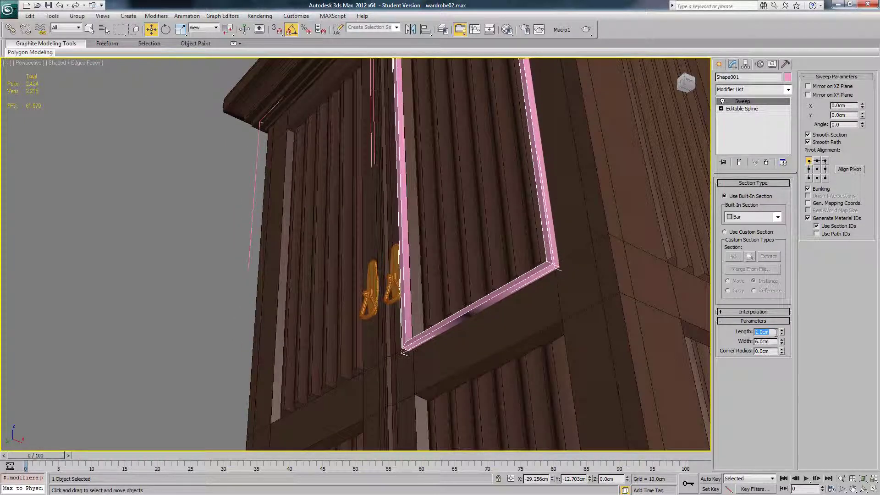
{"action": "middle_click_drag", "start_coordinate": [546, 257], "coordinate": [570, 293], "text": "alt"}
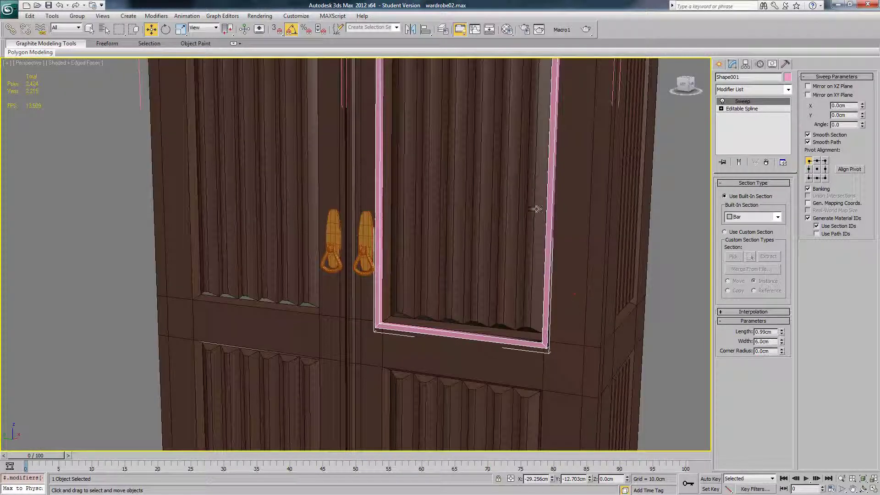
{"action": "middle_click_drag", "start_coordinate": [497, 360], "coordinate": [479, 412]}
{"action": "scroll", "coordinate": [515, 204], "scroll_direction": "down", "scroll_amount": 3}
{"action": "middle_click_drag", "start_coordinate": [515, 204], "coordinate": [439, 242], "text": "alt"}
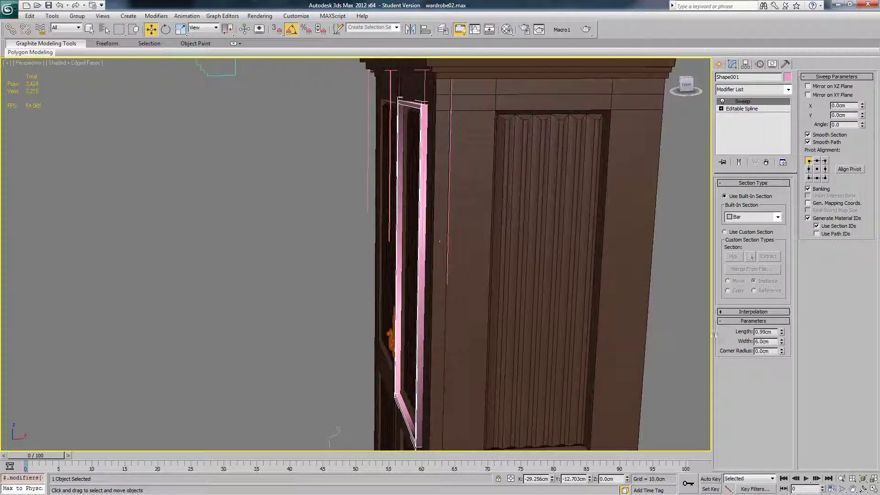
{"action": "middle_click_drag", "start_coordinate": [518, 243], "coordinate": [546, 227], "text": "alt"}
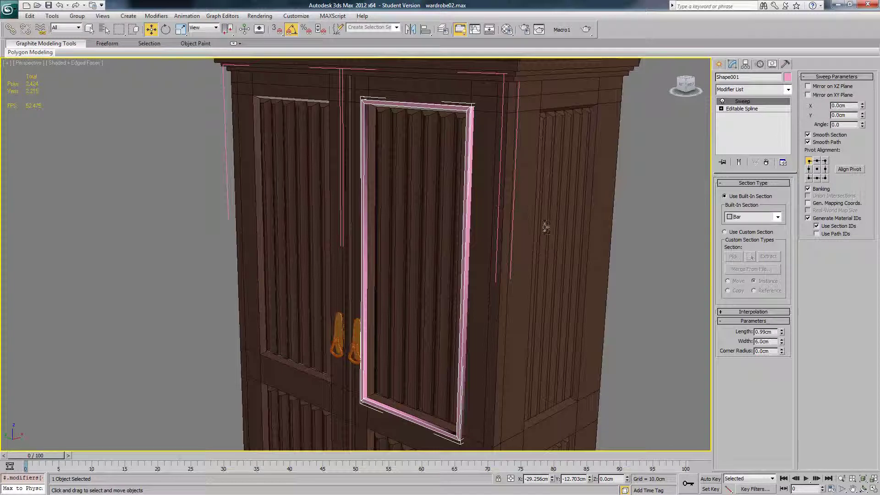
- Add an Edit Poly modifier to the swept frame and hide all unselected objects
{"action": "left_click", "coordinate": [762, 90]}
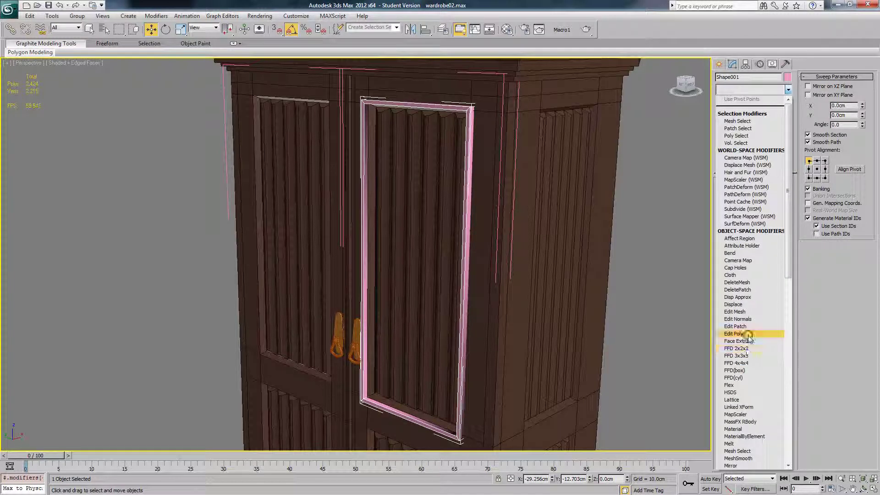
{"action": "left_click", "coordinate": [748, 334]}
{"action": "mouse_move", "coordinate": [501, 183]}
{"action": "middle_mouse_down", "text": "alt"}
{"action": "mouse_move", "coordinate": [534, 179]}
{"action": "mouse_move", "coordinate": [493, 193]}
{"action": "middle_mouse_up", "text": "alt"}
{"action": "right_click", "coordinate": [496, 189]}
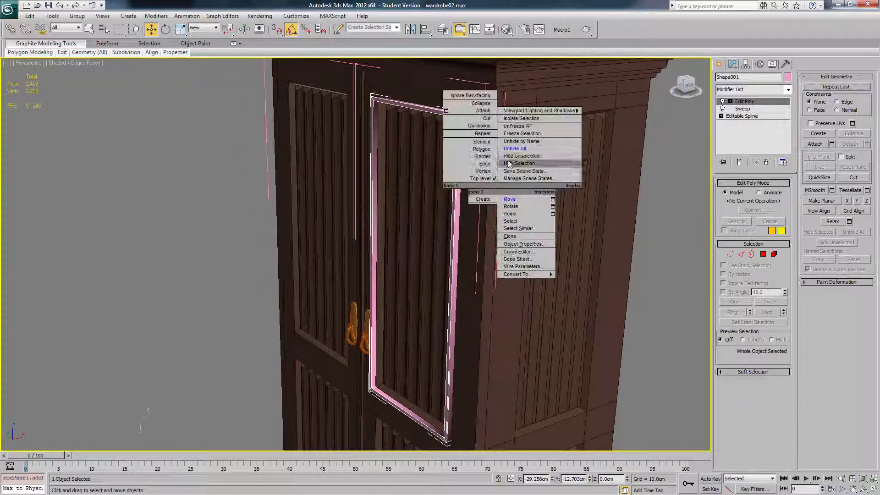
{"action": "left_click", "coordinate": [510, 155]}
{"action": "middle_click_drag", "start_coordinate": [510, 156], "coordinate": [446, 158], "text": "alt"}
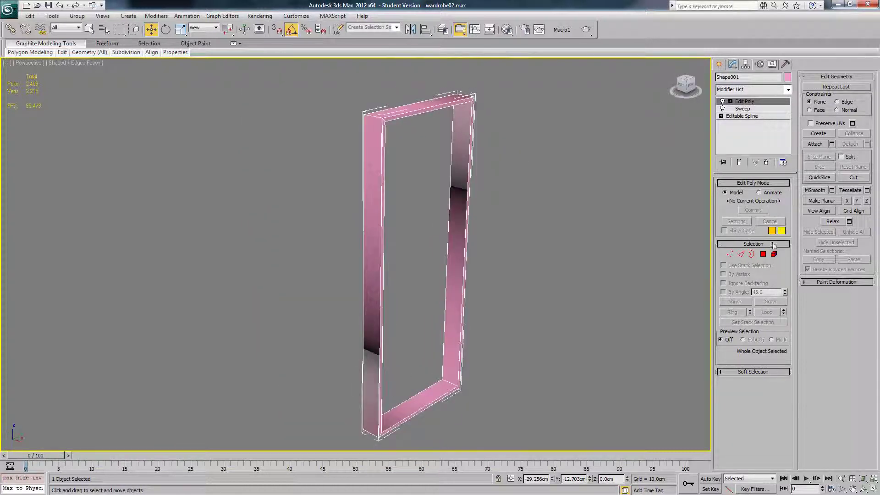
- Select the polygons on the frame's back side By Angle at 45, delete them, and leave polygon editing
{"action": "left_click", "coordinate": [763, 254]}
{"action": "middle_click_drag", "start_coordinate": [403, 139], "coordinate": [389, 138], "text": "alt"}
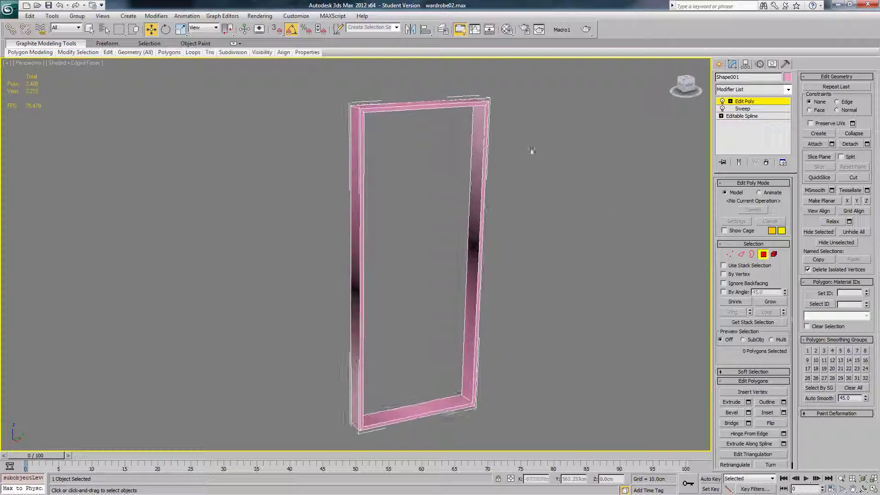
{"action": "left_click", "coordinate": [732, 292]}
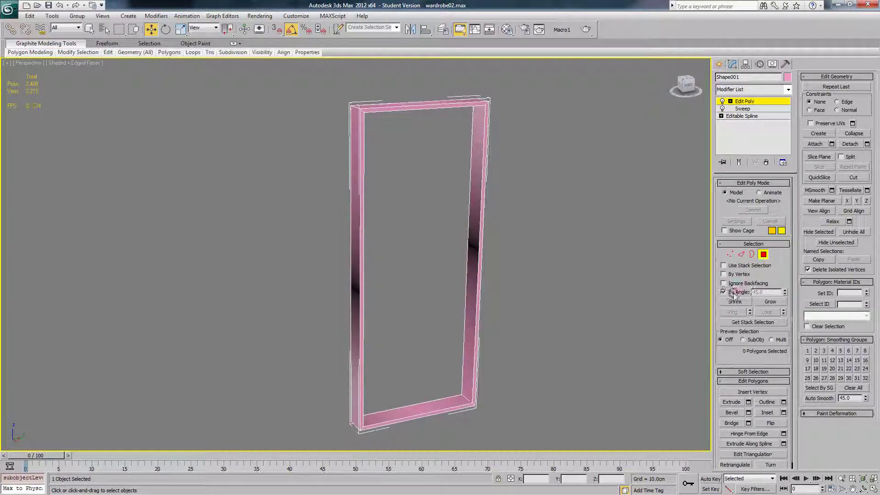
{"action": "left_click", "coordinate": [425, 118]}
{"action": "left_click", "coordinate": [440, 158]}
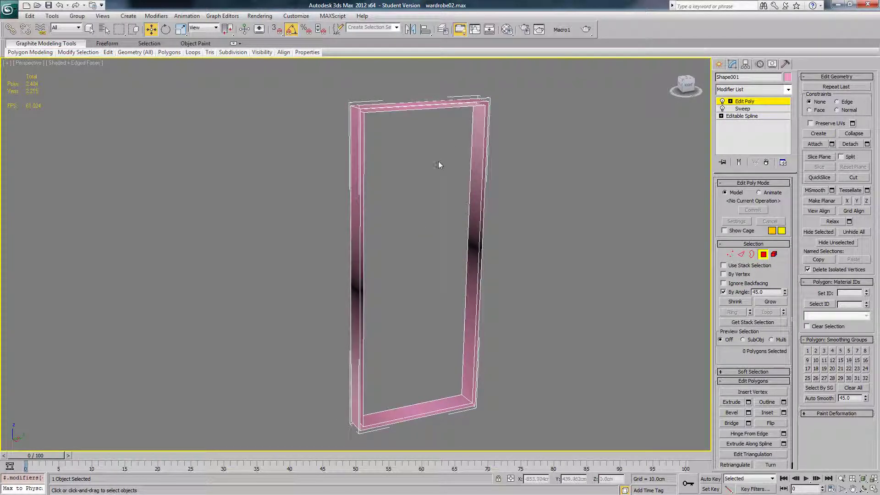
{"action": "middle_click_drag", "start_coordinate": [438, 160], "coordinate": [781, 115], "text": "alt"}
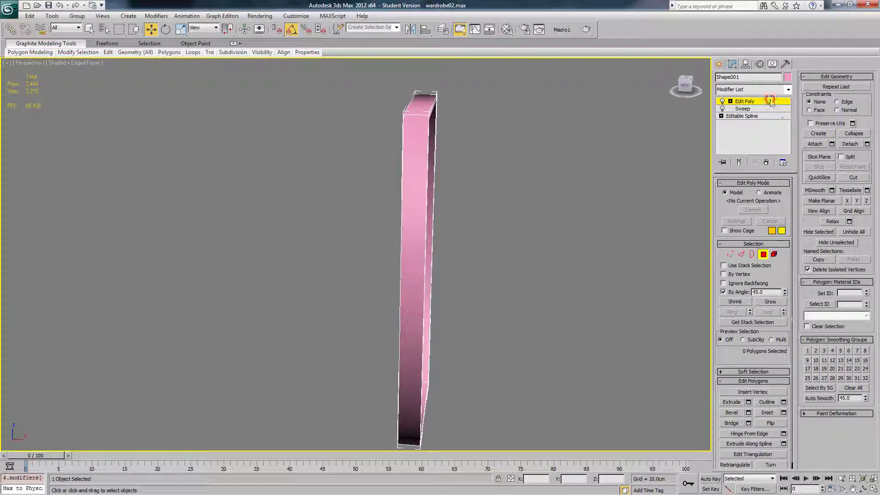
{"action": "left_click", "coordinate": [771, 102]}
{"action": "middle_click_drag", "start_coordinate": [496, 178], "coordinate": [540, 173], "text": "alt"}
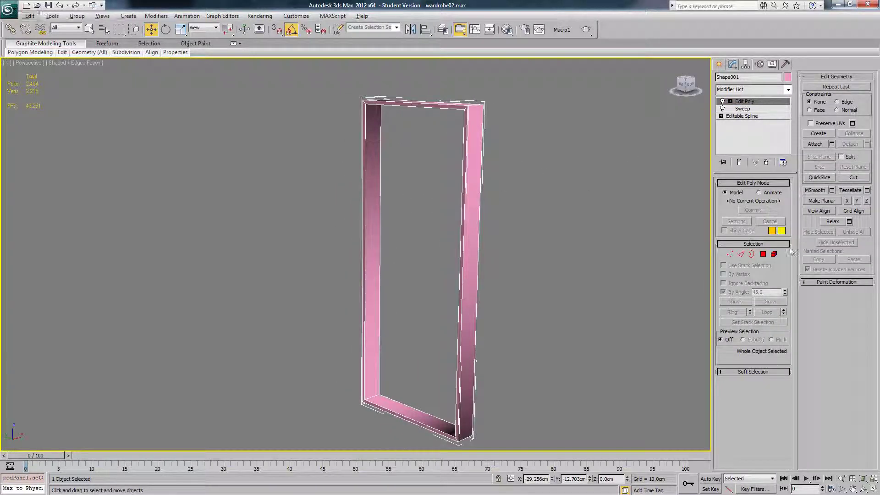
- Select all polygons of the swept frame and clear their smoothing groups
{"action": "left_click", "coordinate": [764, 255]}
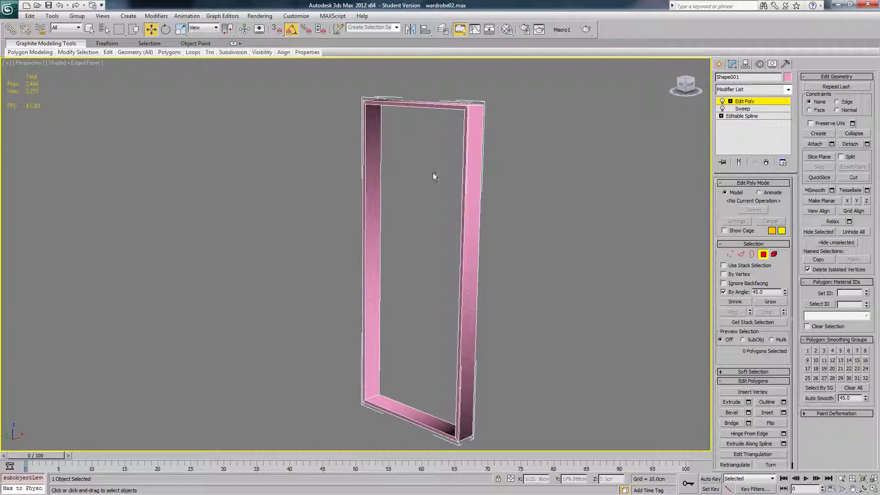
{"action": "key", "text": "ctrl+a"}
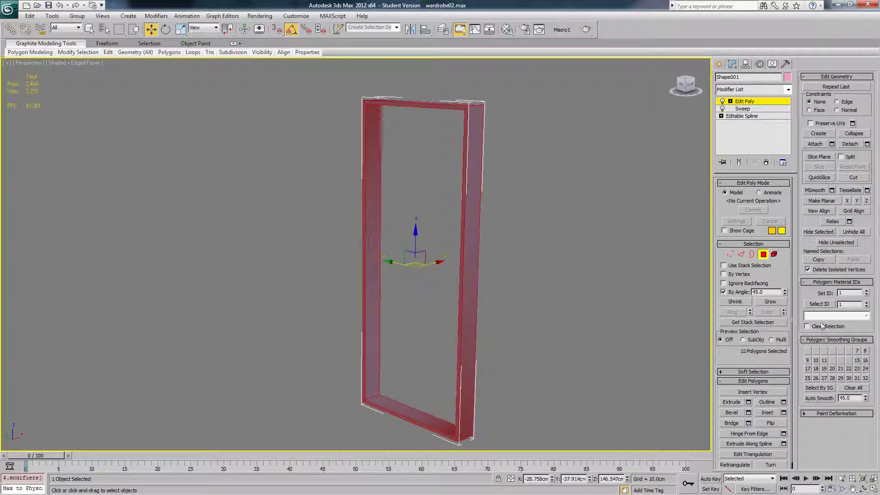
{"action": "left_click", "coordinate": [854, 389]}
{"action": "left_click", "coordinate": [551, 195]}
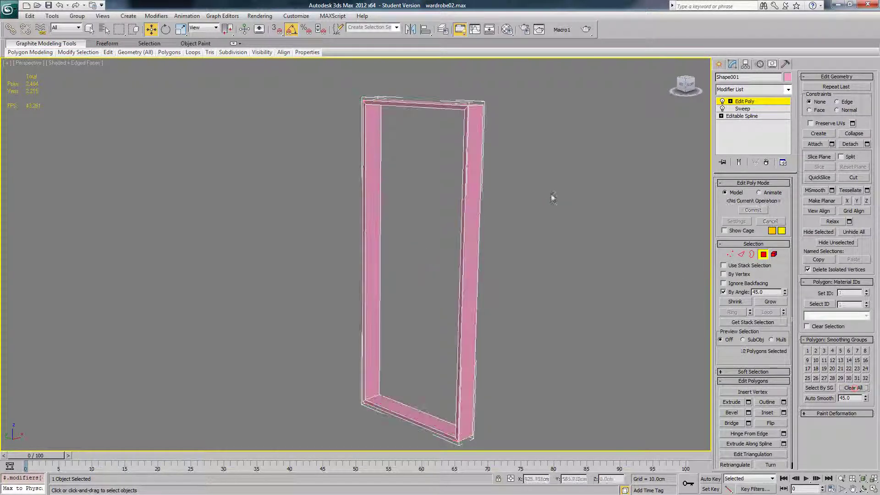
{"action": "mouse_move", "coordinate": [539, 191]}
{"action": "middle_mouse_down", "text": "alt"}
{"action": "mouse_move", "coordinate": [565, 189]}
{"action": "mouse_move", "coordinate": [528, 191]}
{"action": "middle_mouse_up", "text": "alt"}
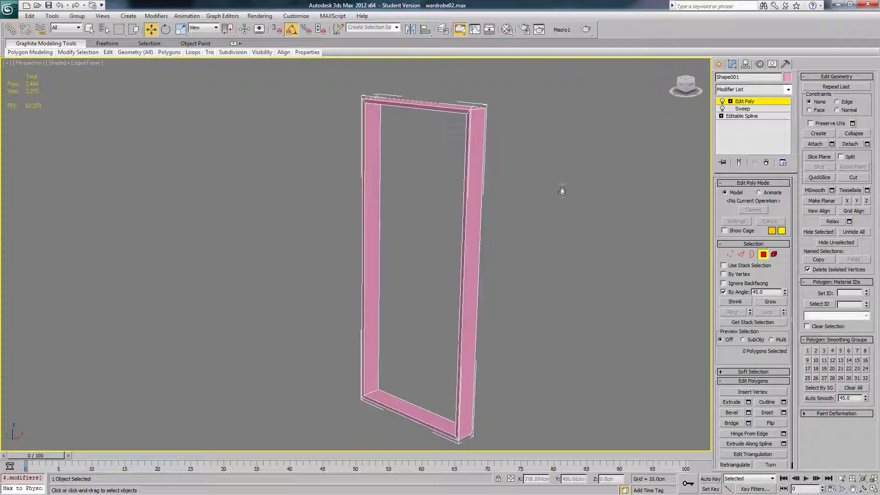
- Unhide all objects to bring the wardrobe back around the frame
{"action": "right_click", "coordinate": [562, 189]}
{"action": "left_click", "coordinate": [574, 149]}
{"action": "middle_click_drag", "start_coordinate": [574, 149], "coordinate": [527, 152], "text": "alt"}
- Select the frame's eight back vertices in Front view, move them along X toward its front to reduce its depth, and leave vertex editing
{"action": "left_click", "coordinate": [730, 254]}
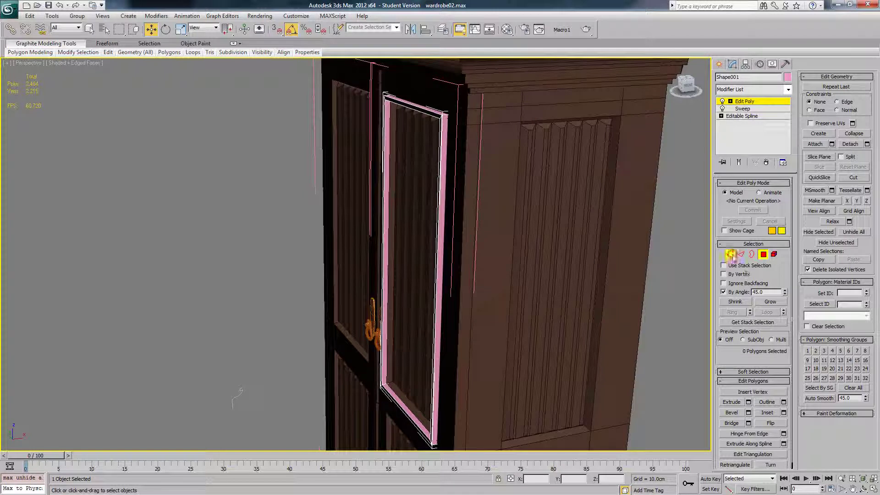
{"action": "middle_click_drag", "start_coordinate": [497, 195], "coordinate": [487, 185], "text": "alt"}
{"action": "key", "text": "f"}
{"action": "key", "text": "z"}
{"action": "key", "text": "F3"}
{"action": "middle_click_drag", "start_coordinate": [435, 202], "coordinate": [452, 169]}
{"action": "left_click_drag", "start_coordinate": [429, 103], "coordinate": [399, 449]}
{"action": "middle_click_drag", "start_coordinate": [402, 414], "coordinate": [419, 344]}
{"action": "scroll", "coordinate": [477, 217], "scroll_direction": "up", "scroll_amount": 2}
{"action": "left_click_drag", "start_coordinate": [484, 181], "coordinate": [461, 196]}
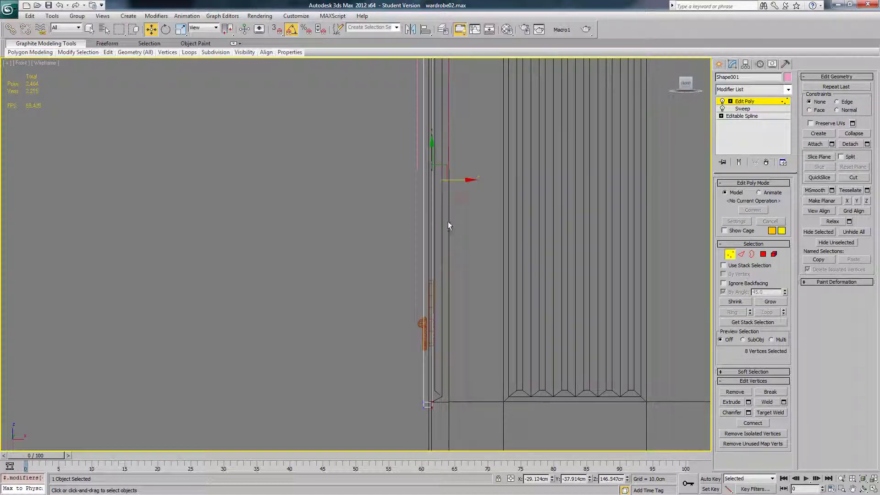
{"action": "mouse_move", "coordinate": [447, 221]}
{"action": "middle_mouse_down", "text": "alt"}
{"action": "mouse_move", "coordinate": [477, 235]}
{"action": "mouse_move", "coordinate": [476, 267]}
{"action": "middle_mouse_up", "text": "alt"}
{"action": "key", "text": "F3"}
{"action": "scroll", "coordinate": [478, 235], "scroll_direction": "down", "scroll_amount": 2}
{"action": "middle_click_drag", "start_coordinate": [427, 239], "coordinate": [437, 227], "text": "alt"}
{"action": "key", "text": "p"}
{"action": "scroll", "coordinate": [452, 222], "scroll_direction": "down", "scroll_amount": 3}
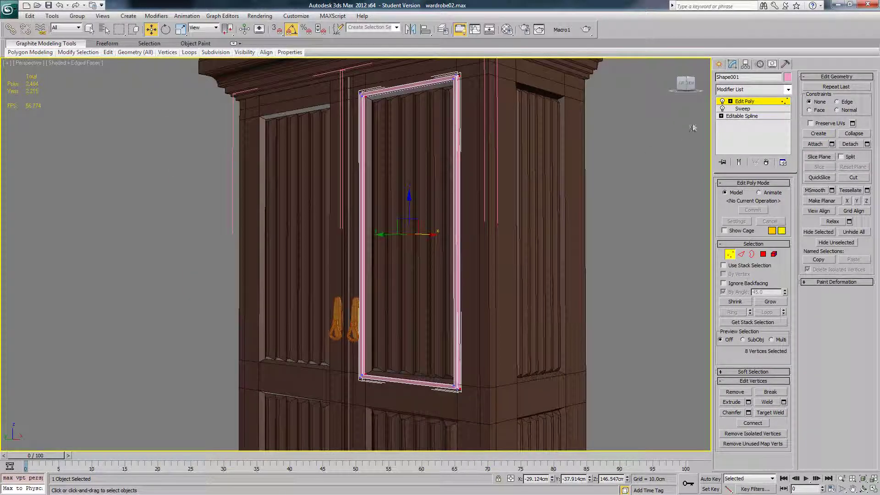
{"action": "left_click", "coordinate": [742, 103]}
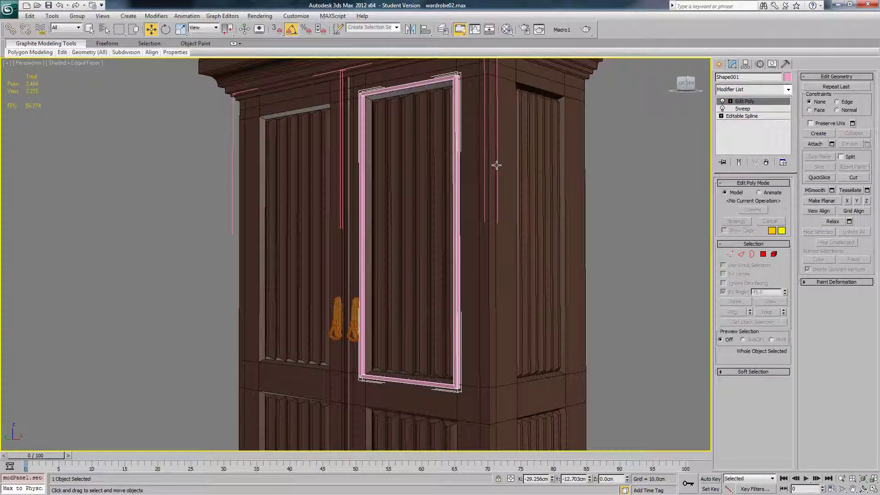
- Set the Sweep's Bar section length to 0.6 cm beneath the Edit Poly modifier
{"action": "middle_click_drag", "start_coordinate": [496, 165], "coordinate": [516, 165], "text": "alt"}
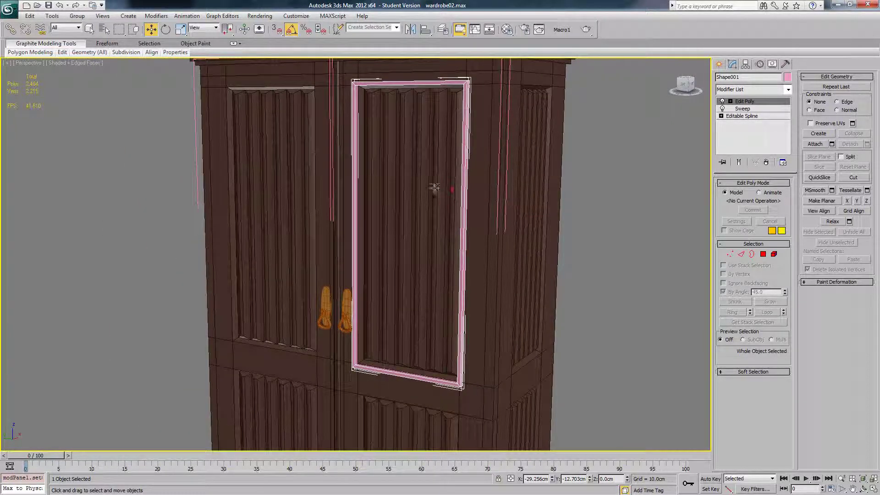
{"action": "middle_click_drag", "start_coordinate": [438, 183], "coordinate": [454, 184], "text": "alt"}
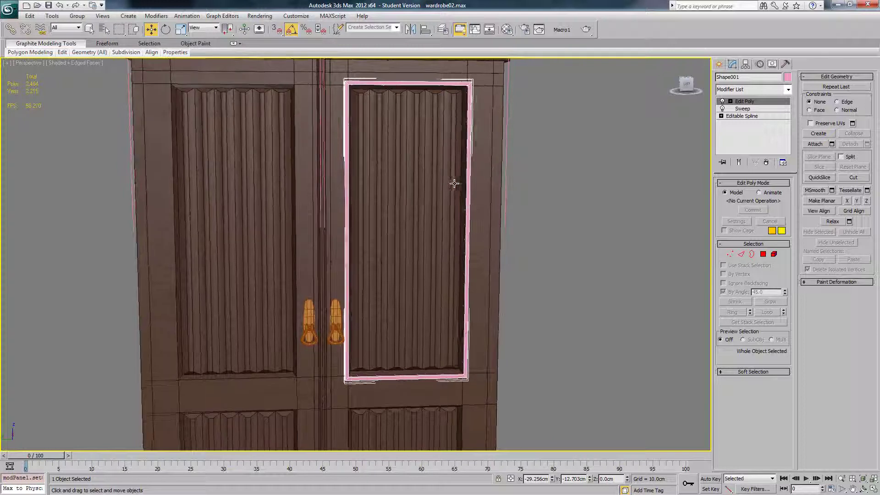
{"action": "left_click", "coordinate": [743, 109]}
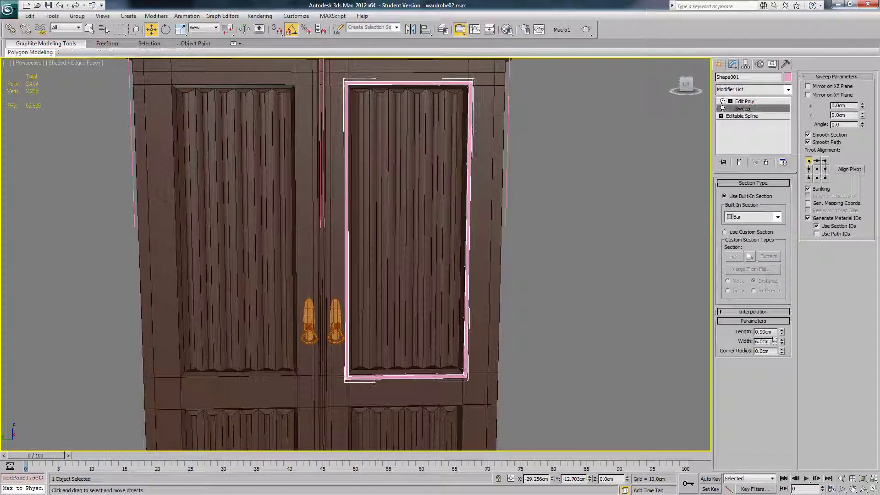
{"action": "left_click", "coordinate": [773, 333]}
{"action": "type", "text": "0"}
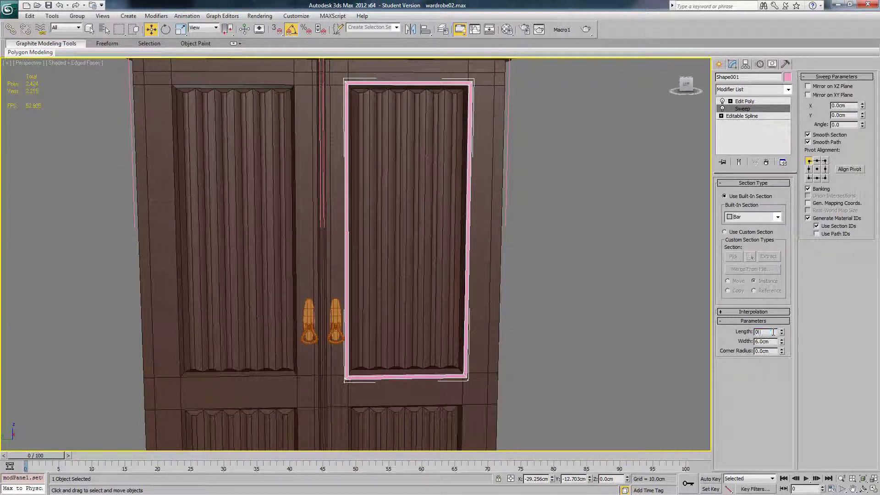
{"action": "type", "text": ".5"}
{"action": "key", "text": "Return"}
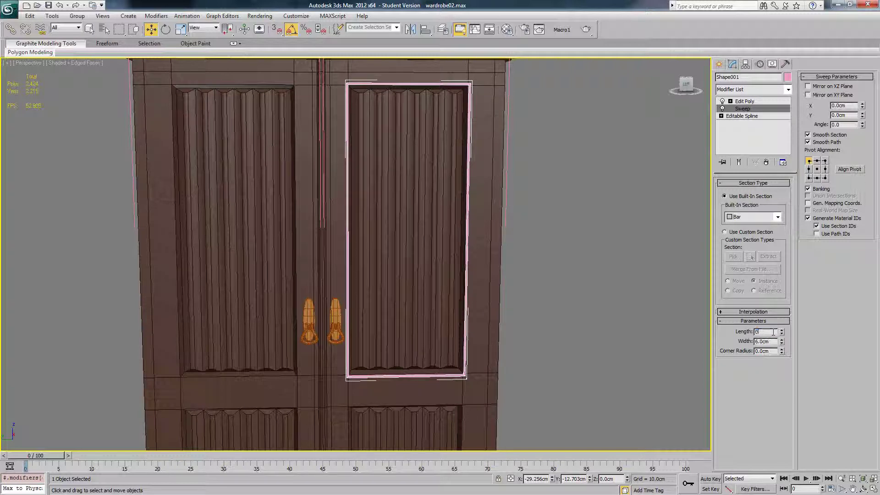
{"action": "key", "text": "Return"}
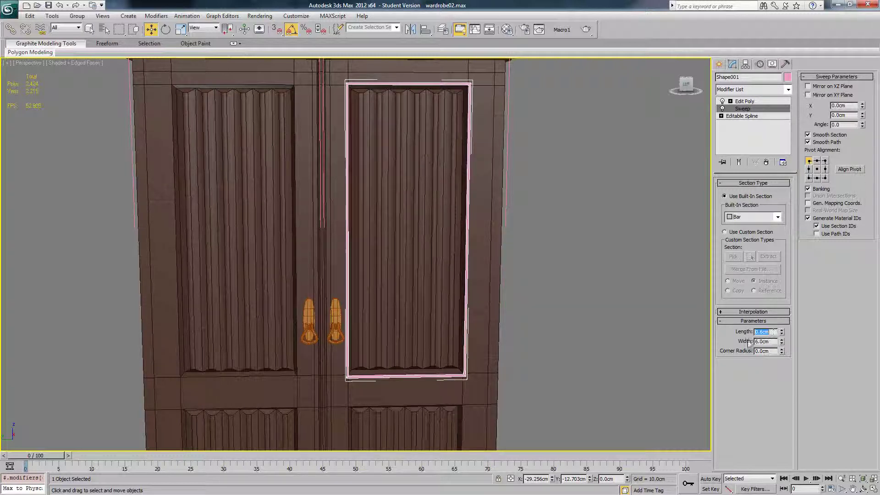
{"action": "middle_click_drag", "start_coordinate": [461, 262], "coordinate": [400, 271], "text": "alt"}
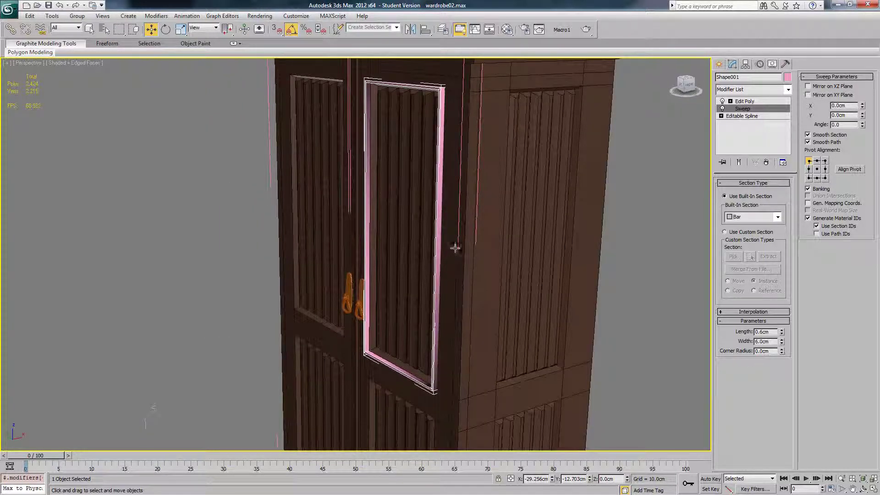
{"action": "middle_click_drag", "start_coordinate": [454, 248], "coordinate": [454, 245], "text": "alt"}
- Center the frame's pivot to the object and leave pivot adjustment
{"action": "left_click", "coordinate": [745, 65]}
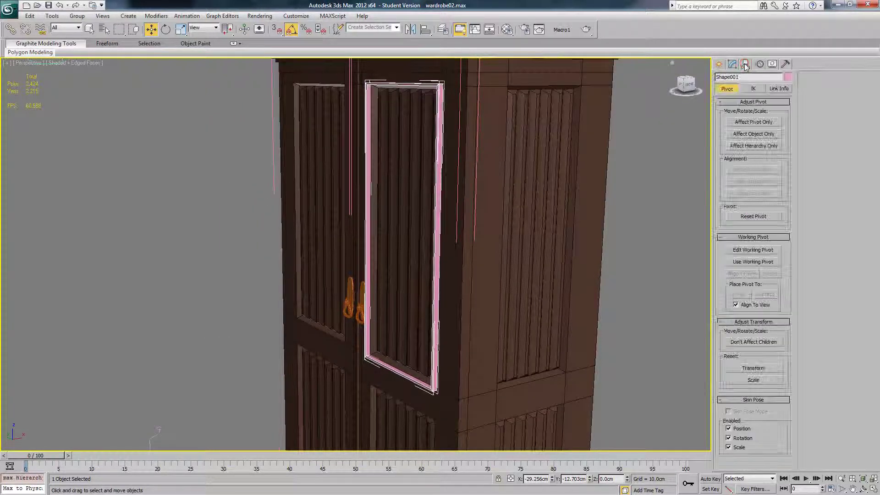
{"action": "left_click", "coordinate": [754, 123]}
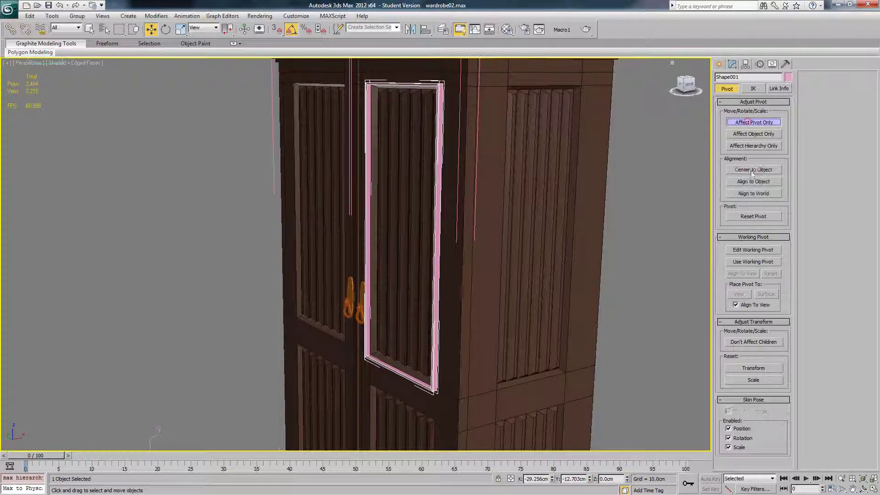
{"action": "left_click", "coordinate": [756, 126]}
- Move the frame about 0.6 cm along X, in toward the front of the door
{"action": "middle_click_drag", "start_coordinate": [427, 231], "coordinate": [435, 225], "text": "alt"}
{"action": "scroll", "coordinate": [435, 224], "scroll_direction": "up", "scroll_amount": 3}
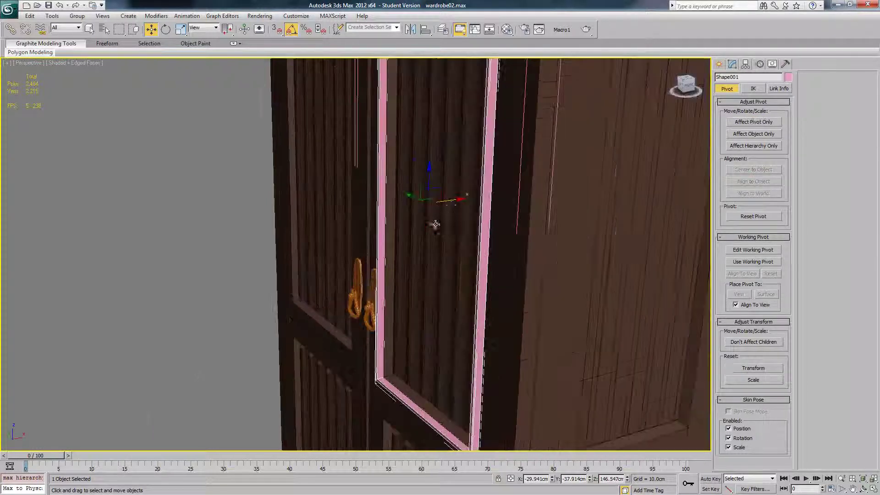
{"action": "left_click_drag", "start_coordinate": [450, 200], "coordinate": [453, 200]}
{"action": "scroll", "coordinate": [452, 201], "scroll_direction": "down", "scroll_amount": 10}
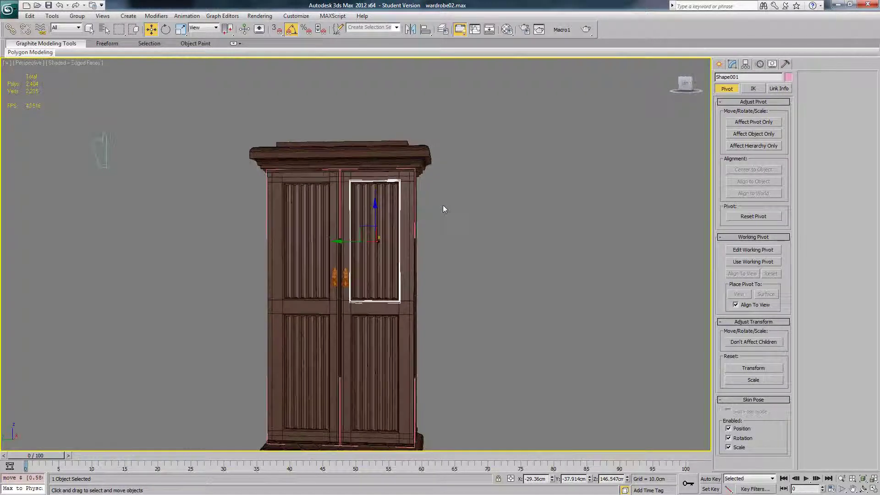
- Clone the upper panel's frame as one instance about 92 cm straight down over the lower panel of the same door
{"action": "key", "text": "l"}
{"action": "key", "text": "z"}
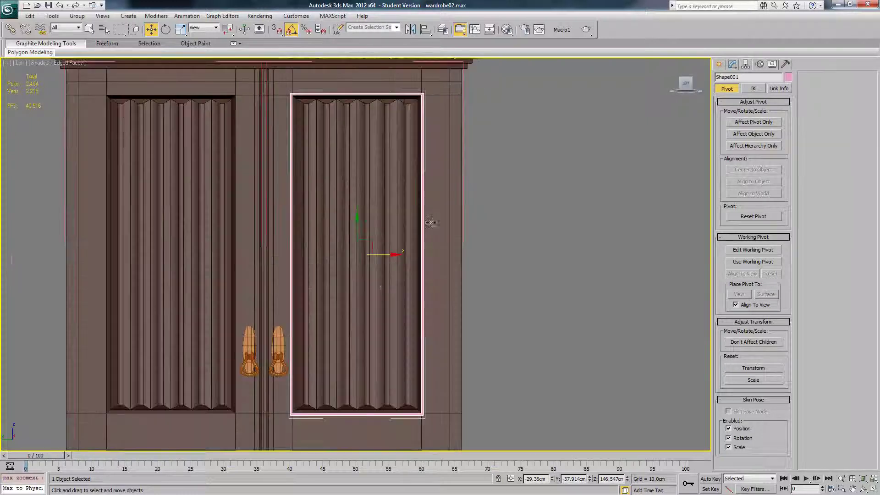
{"action": "middle_click_drag", "start_coordinate": [410, 206], "coordinate": [419, 144]}
{"action": "scroll", "coordinate": [418, 143], "scroll_direction": "down", "scroll_amount": 2}
{"action": "middle_click_drag", "start_coordinate": [396, 228], "coordinate": [407, 174]}
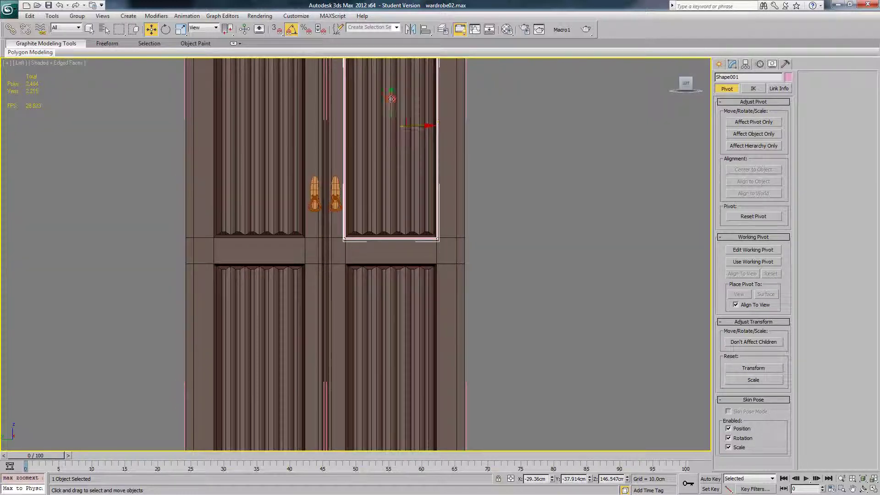
{"action": "left_click_drag", "start_coordinate": [386, 101], "coordinate": [403, 339], "text": "shift"}
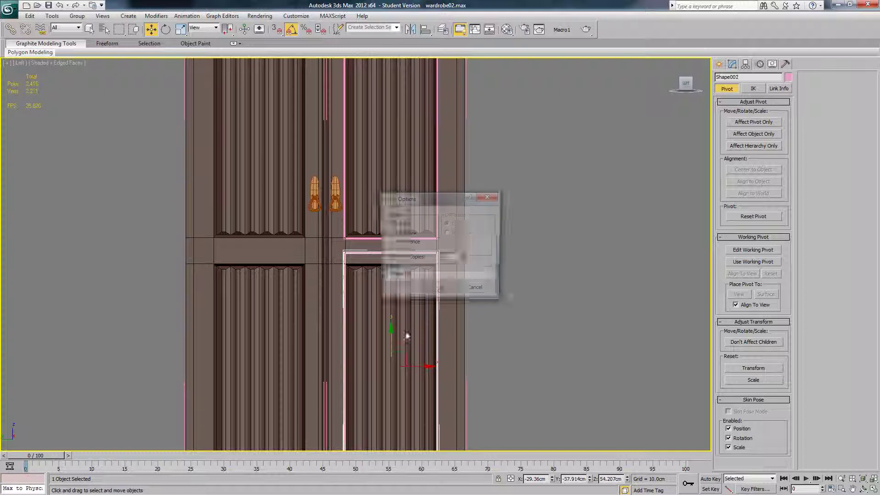
{"action": "left_click", "coordinate": [440, 291]}
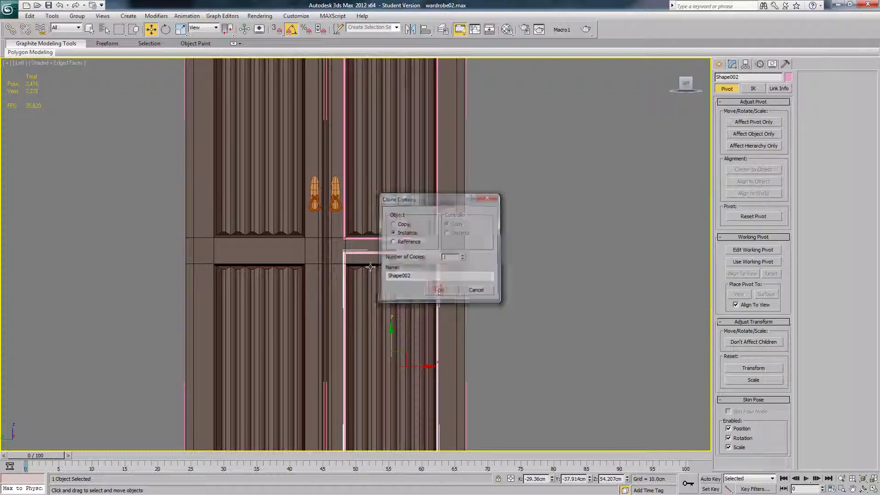
- Move the cloned frame about 3.8 cm further down along Z to line it up with the lower panel's edges
{"action": "middle_click_drag", "start_coordinate": [365, 267], "coordinate": [341, 268], "text": "alt"}
{"action": "middle_click_drag", "start_coordinate": [383, 305], "coordinate": [383, 249]}
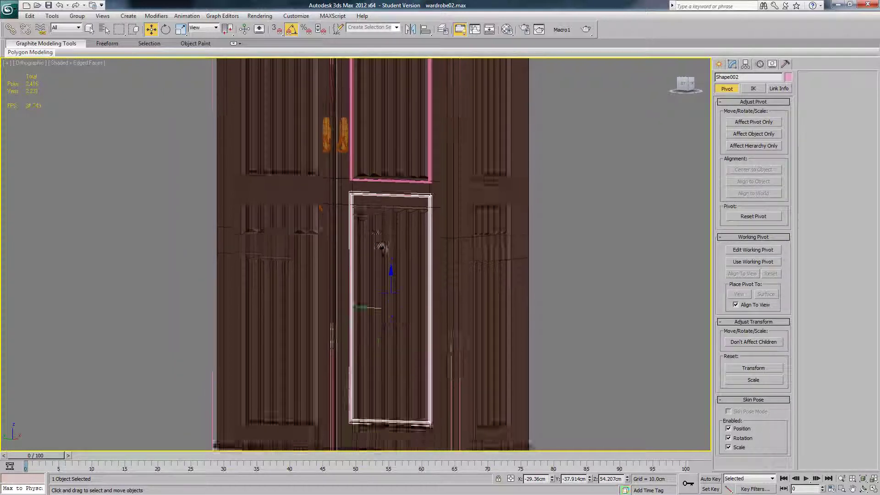
{"action": "key", "text": "p"}
{"action": "scroll", "coordinate": [405, 301], "scroll_direction": "up", "scroll_amount": 2}
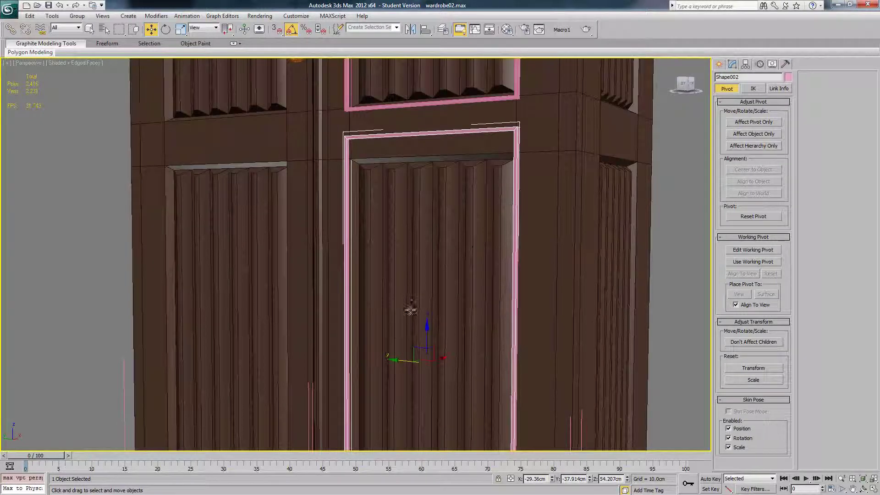
{"action": "left_click_drag", "start_coordinate": [427, 332], "coordinate": [430, 353]}
{"action": "middle_click_drag", "start_coordinate": [430, 332], "coordinate": [451, 334], "text": "alt"}
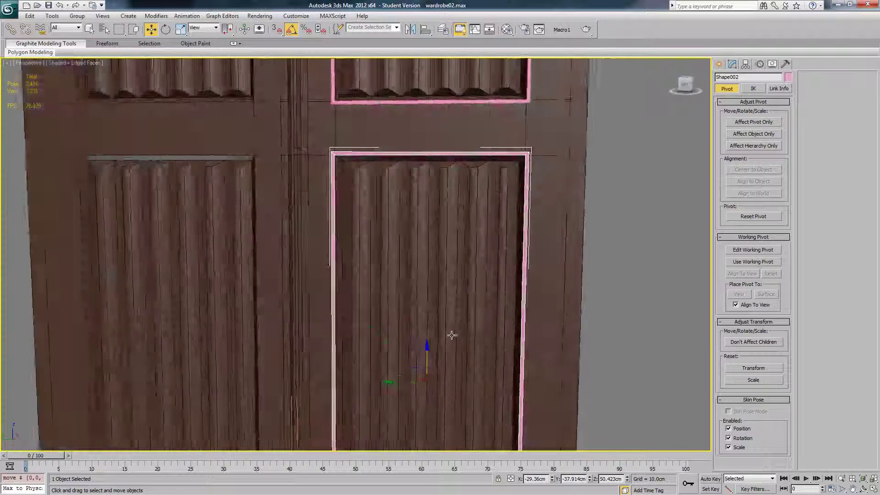
- Add the upper frame to the selection and clone both frames along Y onto the other door's panels
{"action": "scroll", "coordinate": [448, 305], "scroll_direction": "down", "scroll_amount": 5}
{"action": "middle_click_drag", "start_coordinate": [412, 258], "coordinate": [418, 329]}
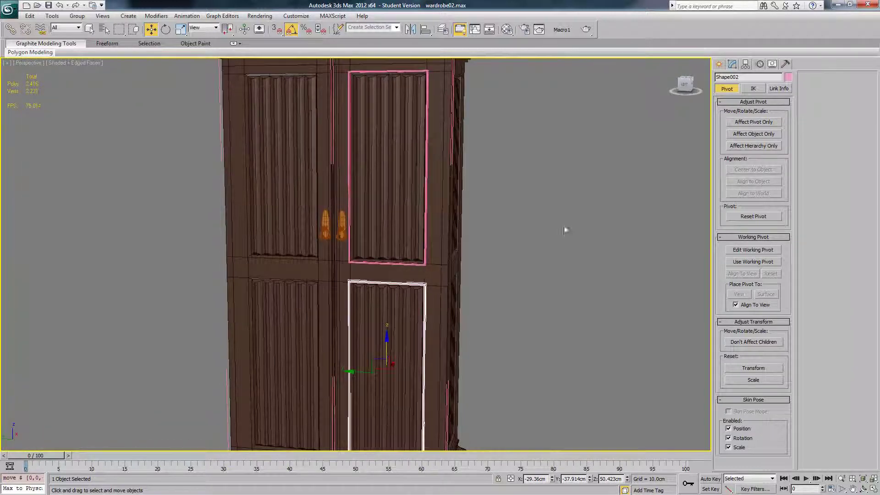
{"action": "left_click", "coordinate": [424, 265], "text": "ctrl"}
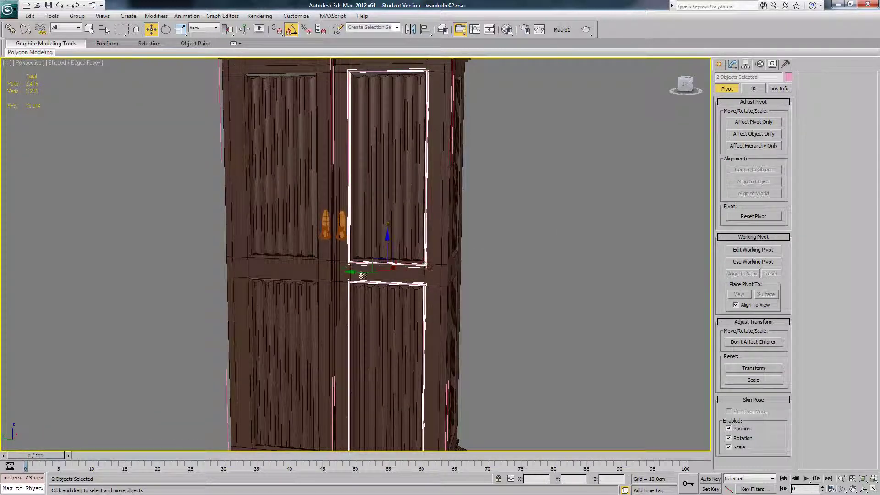
{"action": "left_click_drag", "start_coordinate": [362, 275], "coordinate": [256, 275], "text": "shift"}
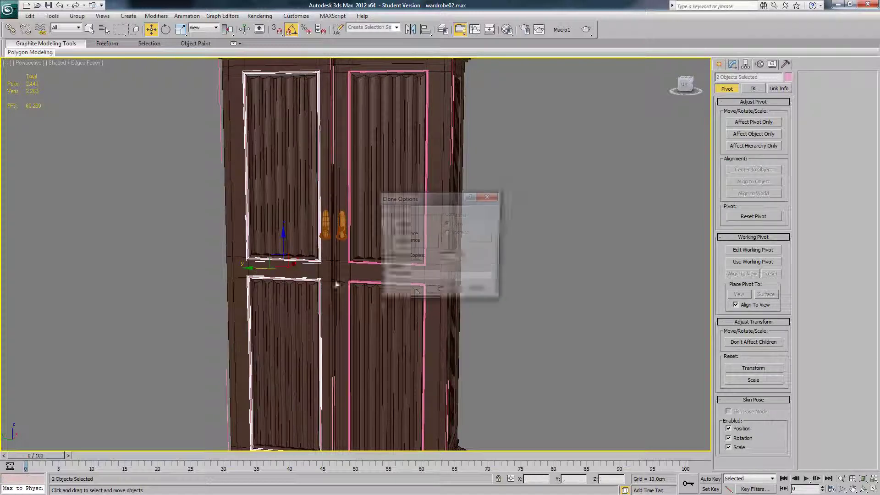
{"action": "left_click", "coordinate": [442, 293]}
- Nudge the two cloned frames along Y to fit them to the edges of the other door's panels
{"action": "middle_click_drag", "start_coordinate": [276, 82], "coordinate": [370, 179]}
{"action": "scroll", "coordinate": [369, 179], "scroll_direction": "up", "scroll_amount": 5}
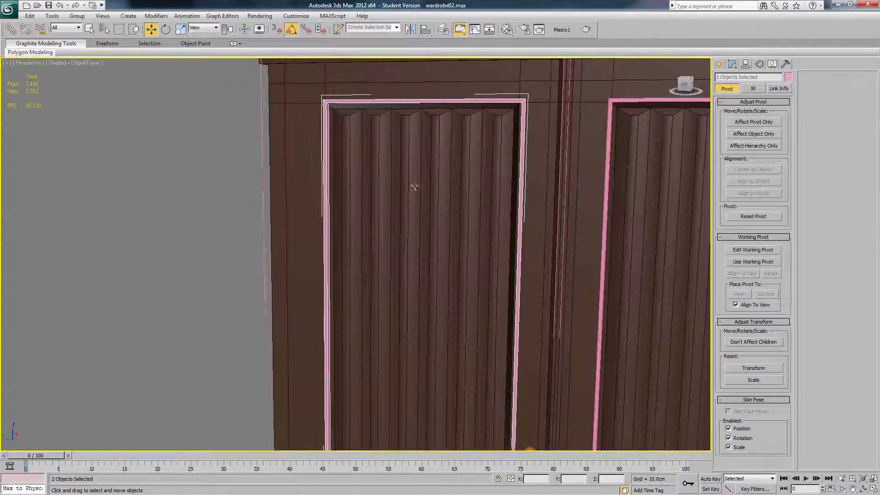
{"action": "middle_click_drag", "start_coordinate": [452, 271], "coordinate": [442, 138]}
{"action": "scroll", "coordinate": [439, 183], "scroll_direction": "up", "scroll_amount": 4}
{"action": "middle_click_drag", "start_coordinate": [426, 413], "coordinate": [404, 225]}
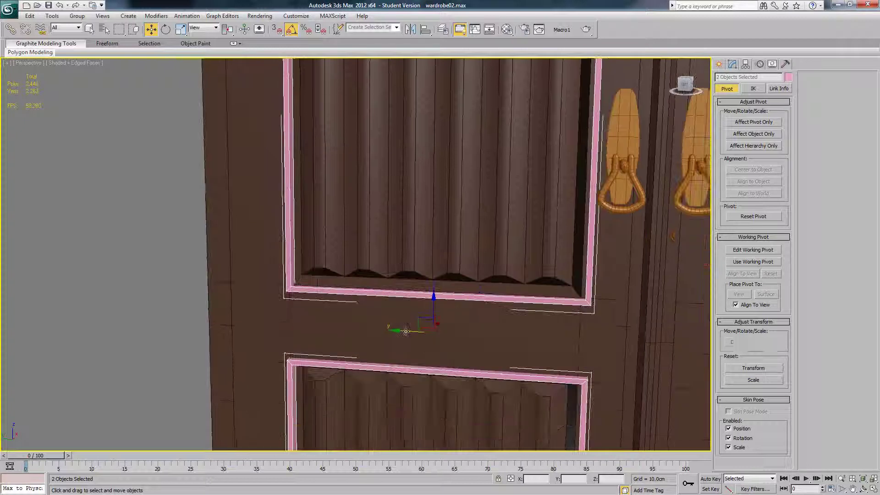
{"action": "left_click_drag", "start_coordinate": [405, 332], "coordinate": [401, 335]}
- Deselect everything and turn off edged faces to inspect the four frames on the shaded wardrobe
{"action": "middle_click_drag", "start_coordinate": [498, 306], "coordinate": [333, 247]}
{"action": "scroll", "coordinate": [339, 247], "scroll_direction": "down", "scroll_amount": 8}
{"action": "left_click", "coordinate": [521, 254]}
{"action": "key", "text": "F4"}
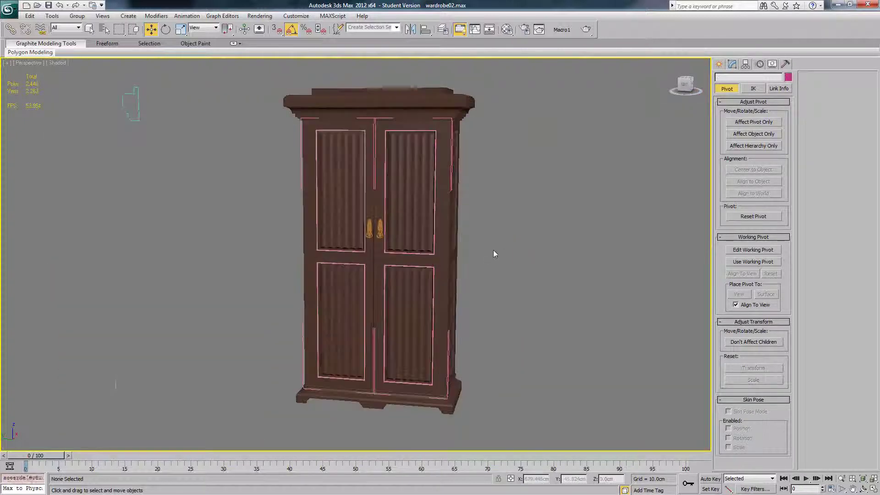
{"action": "middle_click_drag", "start_coordinate": [495, 241], "coordinate": [455, 234], "text": "alt"}
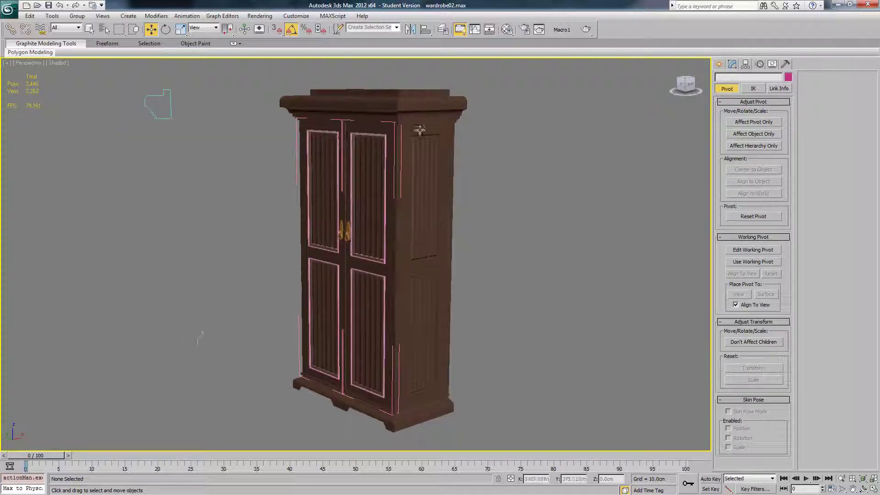
{"action": "middle_click_drag", "start_coordinate": [369, 144], "coordinate": [368, 164]}
{"action": "scroll", "coordinate": [368, 165], "scroll_direction": "up", "scroll_amount": 5}
{"action": "middle_click_drag", "start_coordinate": [400, 126], "coordinate": [396, 178]}
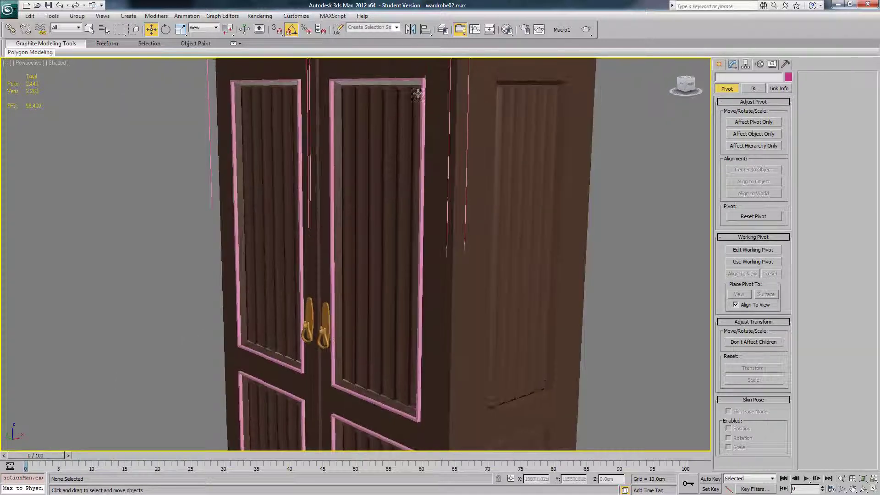
- Select the upper and lower frames of the door nearest the side and clone them as one copy onto the side face
{"action": "left_click", "coordinate": [422, 80]}
{"action": "middle_click_drag", "start_coordinate": [426, 153], "coordinate": [426, 114]}
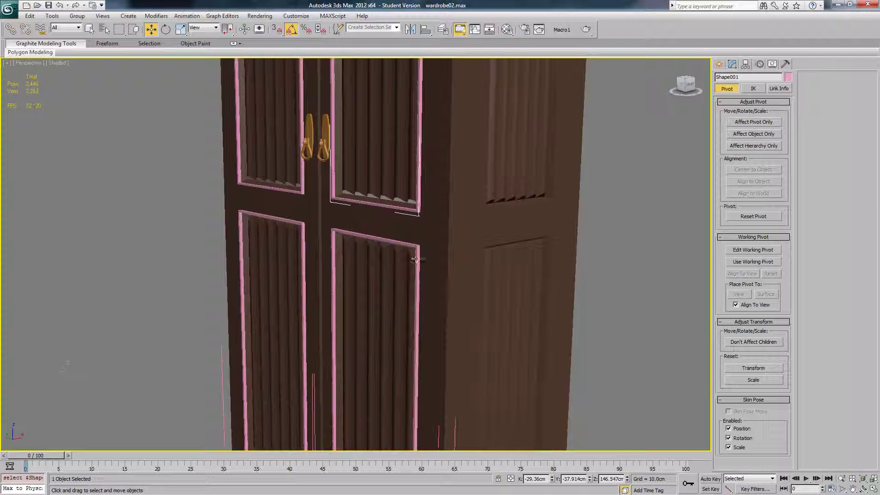
{"action": "left_click", "coordinate": [417, 256], "text": "ctrl"}
{"action": "scroll", "coordinate": [405, 231], "scroll_direction": "down", "scroll_amount": 3}
{"action": "left_click_drag", "start_coordinate": [346, 230], "coordinate": [430, 254]}
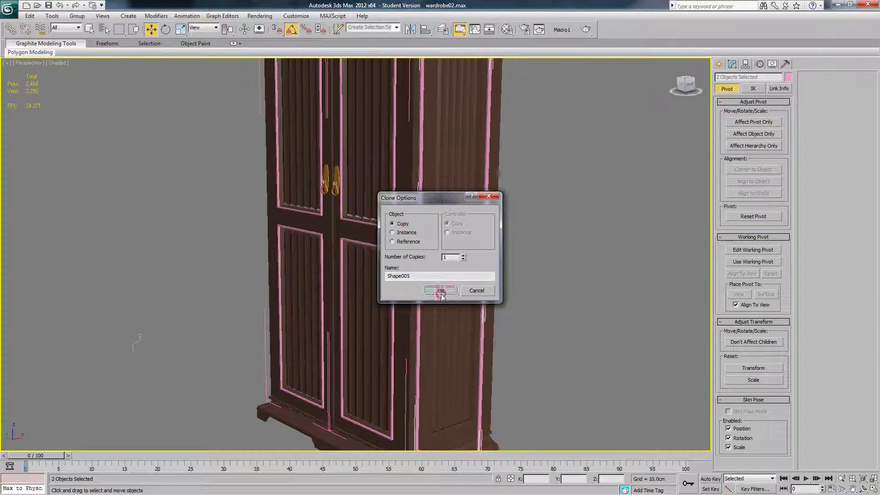
{"action": "left_click", "coordinate": [440, 290]}
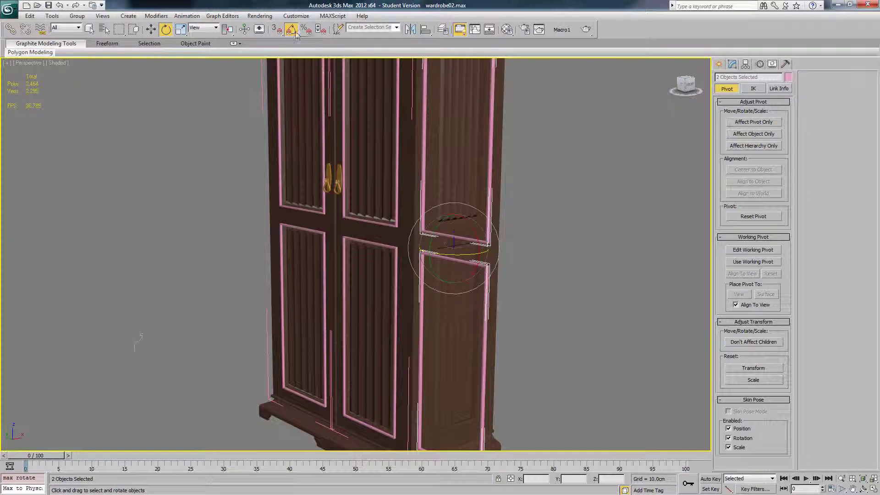
- Rotate the two cloned frames about Z so they lie parallel to the wardrobe's side face
{"action": "middle_click_drag", "start_coordinate": [449, 195], "coordinate": [454, 211]}
{"action": "left_click_drag", "start_coordinate": [457, 274], "coordinate": [498, 272]}
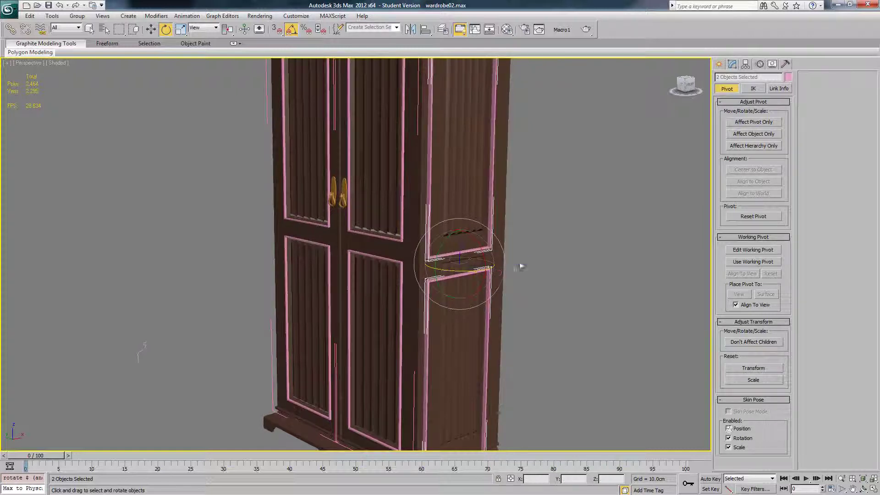
{"action": "right_click", "coordinate": [518, 265]}
{"action": "left_click", "coordinate": [527, 268]}
{"action": "middle_click_drag", "start_coordinate": [454, 250], "coordinate": [466, 263], "text": "alt"}
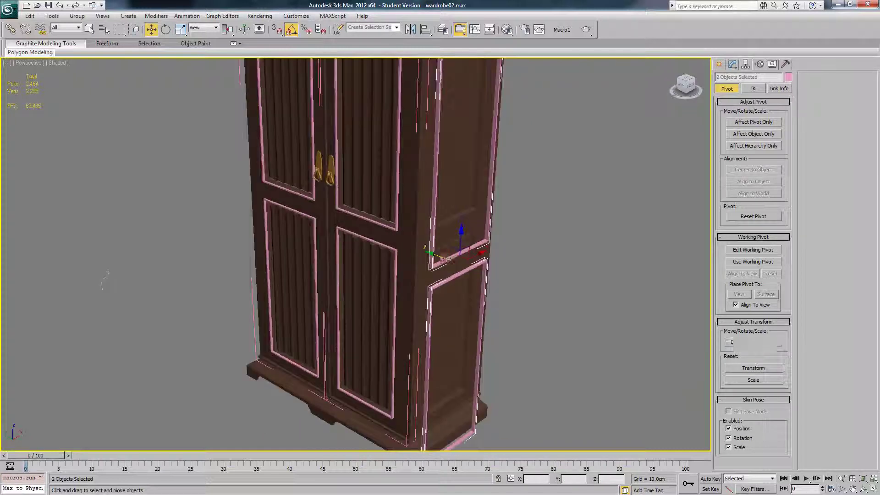
- Move the two rotated frames against the wardrobe's side and shift them along X to meet the side panels' near edge
{"action": "left_click_drag", "start_coordinate": [443, 259], "coordinate": [477, 223]}
{"action": "middle_click_drag", "start_coordinate": [477, 224], "coordinate": [435, 248], "text": "alt"}
{"action": "scroll", "coordinate": [435, 247], "scroll_direction": "up", "scroll_amount": 7}
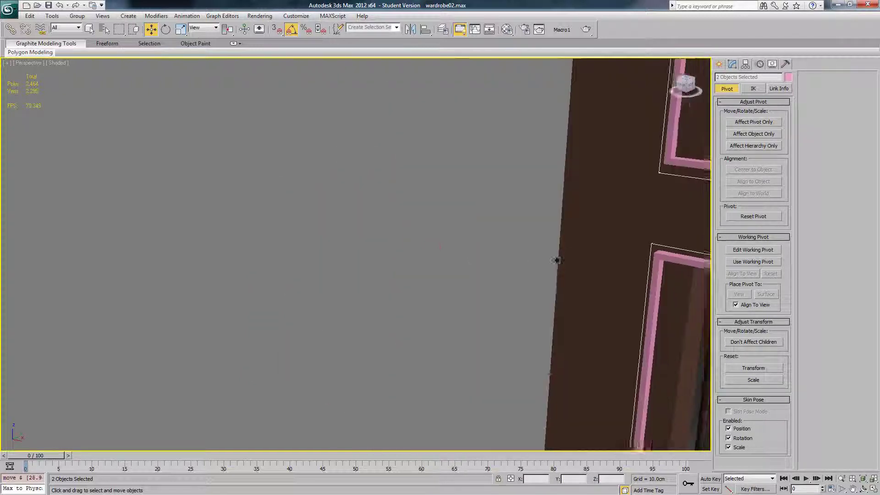
{"action": "middle_click_drag", "start_coordinate": [556, 259], "coordinate": [373, 300]}
{"action": "left_click_drag", "start_coordinate": [576, 317], "coordinate": [606, 325]}
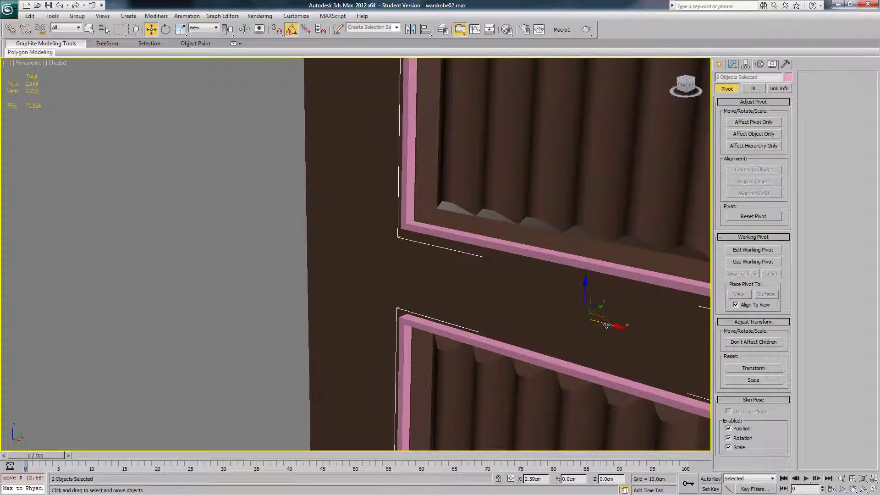
{"action": "scroll", "coordinate": [546, 299], "scroll_direction": "down", "scroll_amount": 7}
{"action": "middle_click_drag", "start_coordinate": [507, 293], "coordinate": [544, 289], "text": "alt"}
{"action": "left_click", "coordinate": [543, 288]}
- Select the upper side frame and pick the vertices along its far vertical edge in Edit Poly
{"action": "left_click", "coordinate": [443, 226]}
{"action": "middle_click_drag", "start_coordinate": [487, 214], "coordinate": [492, 297]}
{"action": "left_click", "coordinate": [731, 64]}
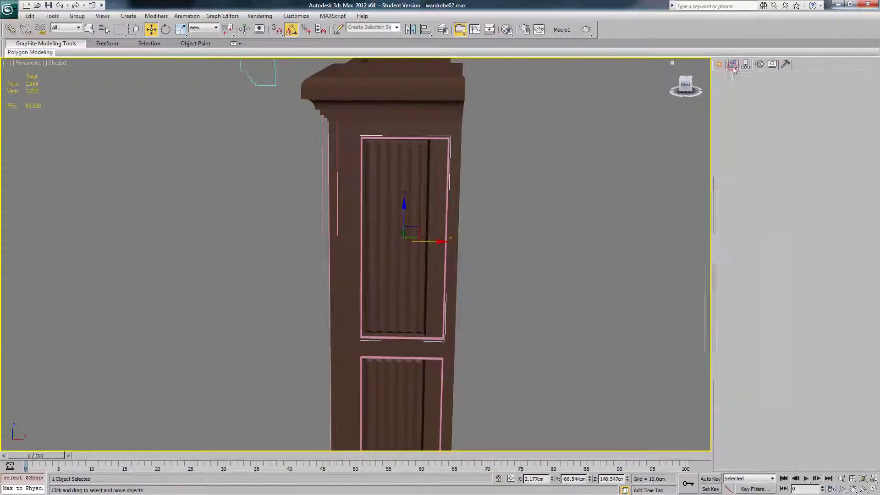
{"action": "left_click", "coordinate": [730, 101]}
{"action": "left_click", "coordinate": [745, 108]}
{"action": "left_click_drag", "start_coordinate": [483, 113], "coordinate": [424, 380]}
{"action": "left_click", "coordinate": [756, 100]}
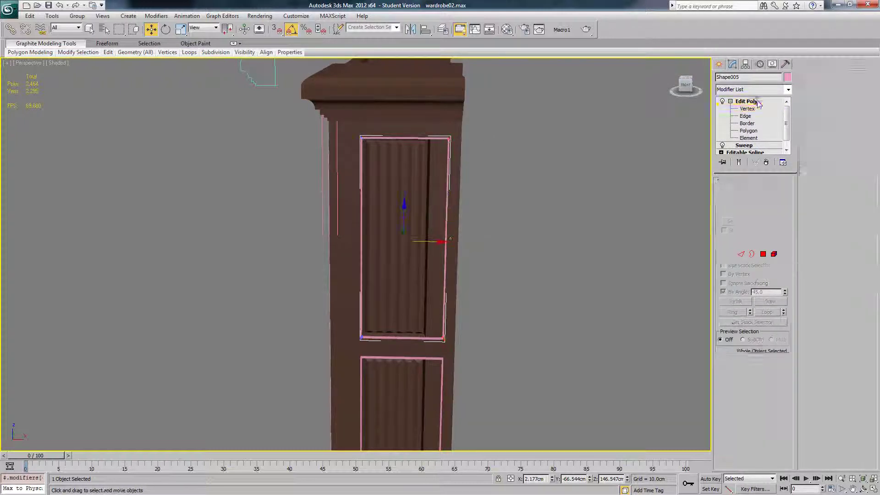
{"action": "middle_click_drag", "start_coordinate": [527, 239], "coordinate": [541, 185]}
{"action": "middle_click_drag", "start_coordinate": [435, 159], "coordinate": [508, 203]}
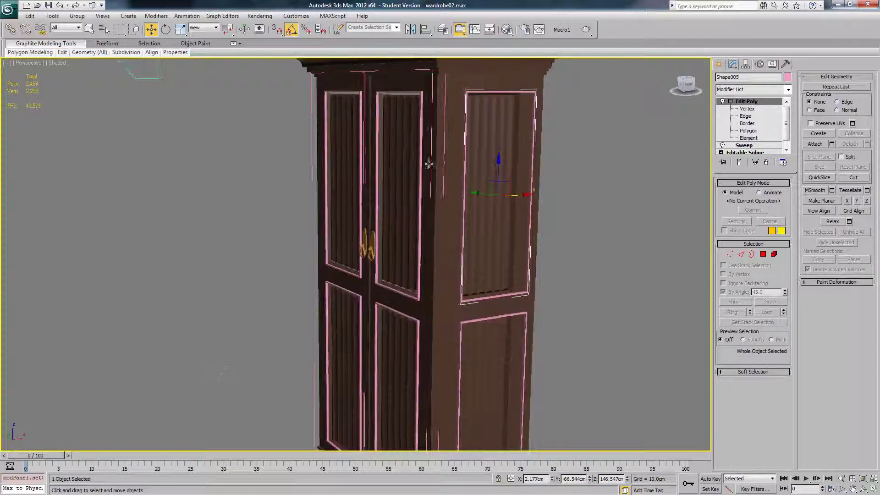
- Move the vertices of the side frame's two far corners along X to fit the recessed panel's edge
{"action": "left_click", "coordinate": [729, 254]}
{"action": "left_click_drag", "start_coordinate": [565, 114], "coordinate": [538, 99]}
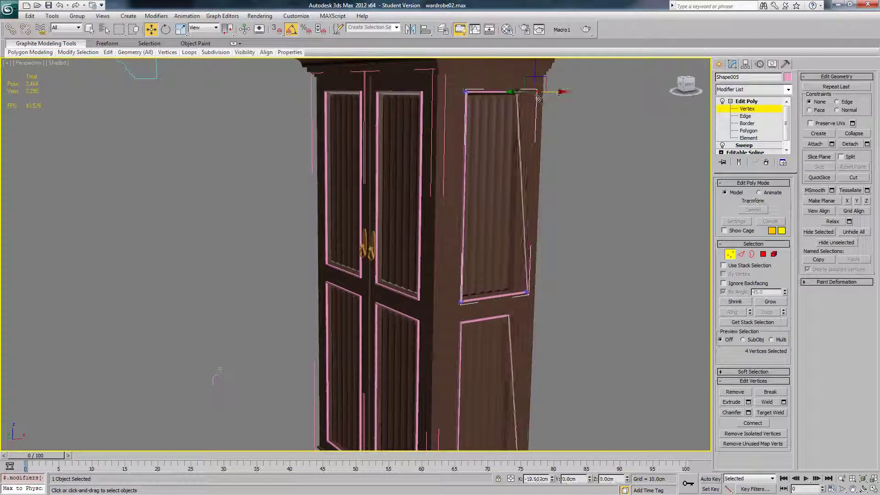
{"action": "key", "text": "ctrl+z"}
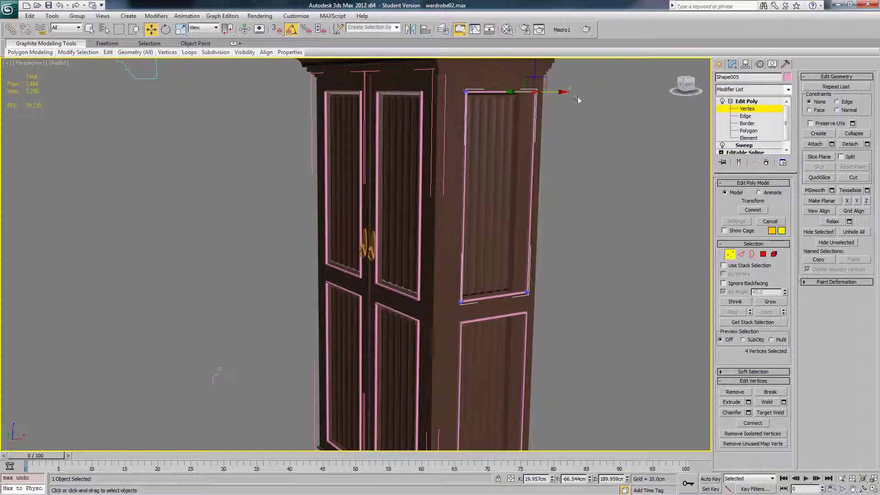
{"action": "left_click_drag", "start_coordinate": [518, 303], "coordinate": [506, 322]}
{"action": "scroll", "coordinate": [500, 227], "scroll_direction": "up", "scroll_amount": 5}
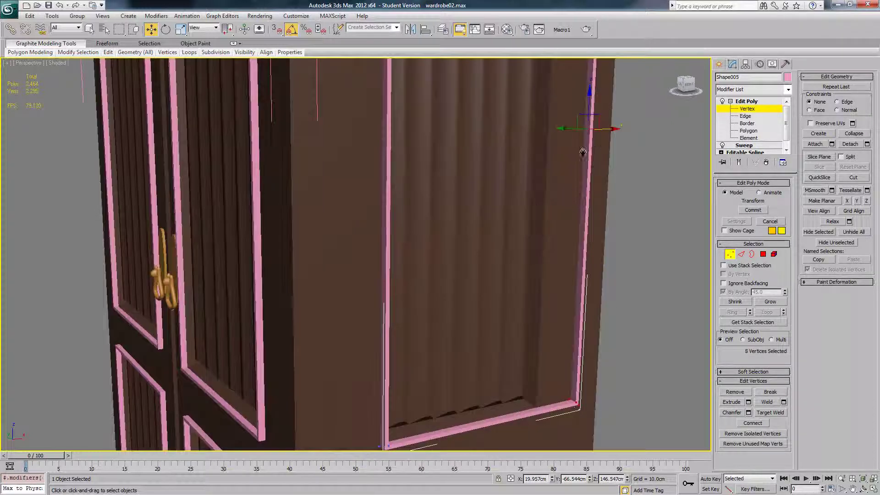
{"action": "middle_click_drag", "start_coordinate": [582, 152], "coordinate": [521, 165]}
{"action": "middle_click_drag", "start_coordinate": [591, 197], "coordinate": [557, 183], "text": "alt"}
{"action": "key", "text": "F4"}
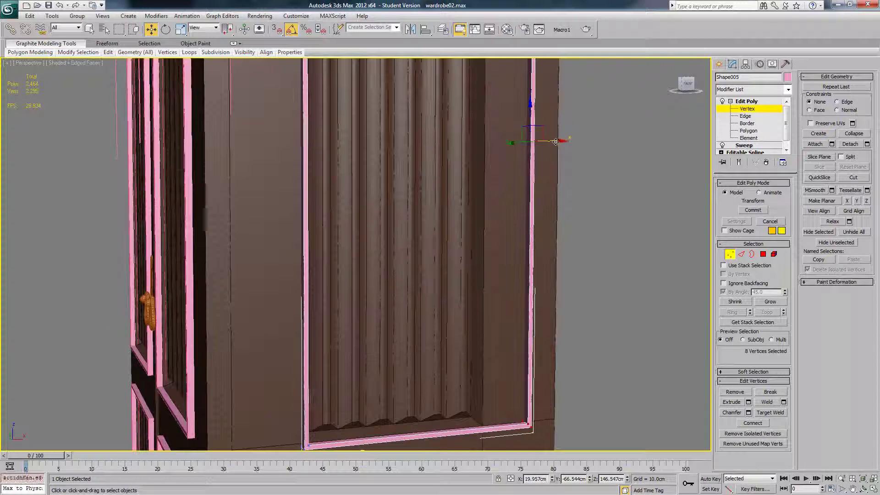
{"action": "left_click_drag", "start_coordinate": [555, 142], "coordinate": [514, 159]}
{"action": "left_click", "coordinate": [730, 254]}
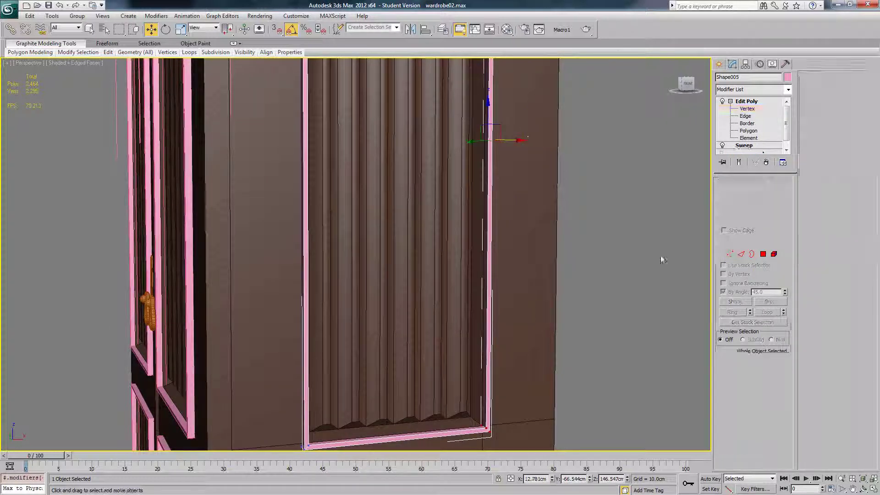
- Add the lower side frame to the selection and nudge both side frames about 0.23 cm along Y
{"action": "middle_click_drag", "start_coordinate": [485, 295], "coordinate": [555, 191], "text": "alt"}
{"action": "middle_click_drag", "start_coordinate": [489, 249], "coordinate": [503, 254], "text": "alt"}
{"action": "left_click", "coordinate": [422, 166], "text": "ctrl"}
{"action": "middle_click_drag", "start_coordinate": [426, 111], "coordinate": [450, 197]}
{"action": "left_click_drag", "start_coordinate": [450, 196], "coordinate": [449, 198]}
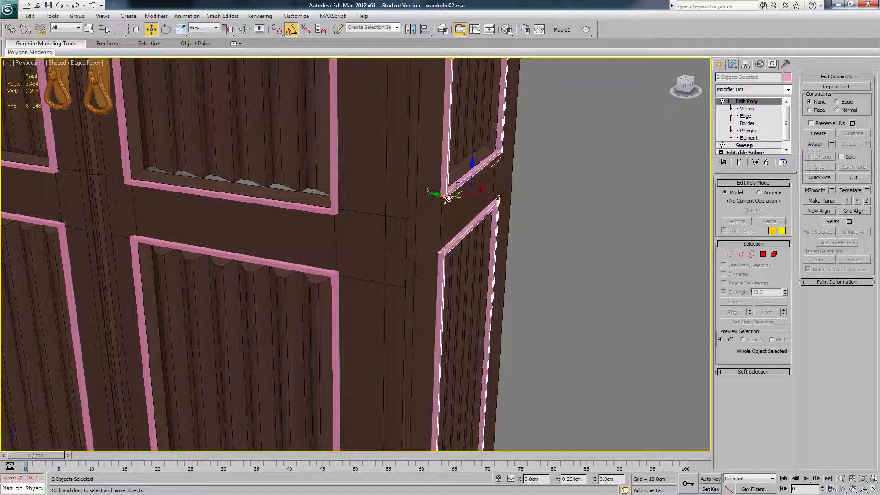
{"action": "left_click", "coordinate": [536, 213]}
{"action": "scroll", "coordinate": [538, 213], "scroll_direction": "down", "scroll_amount": 4}
{"action": "middle_click_drag", "start_coordinate": [420, 243], "coordinate": [434, 244], "text": "alt"}
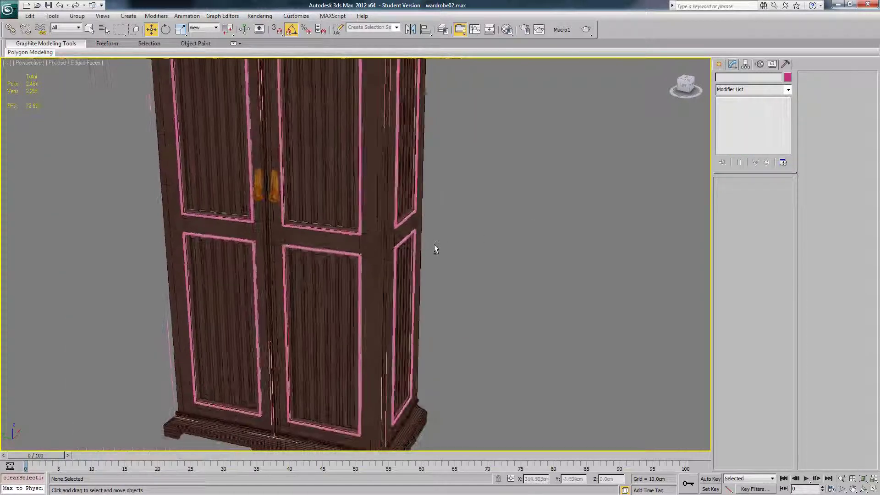
- Turn on generated mapping coordinates in the lower front frame's Sweep and check the Sweep settings of the frame above it
{"action": "left_click", "coordinate": [357, 255]}
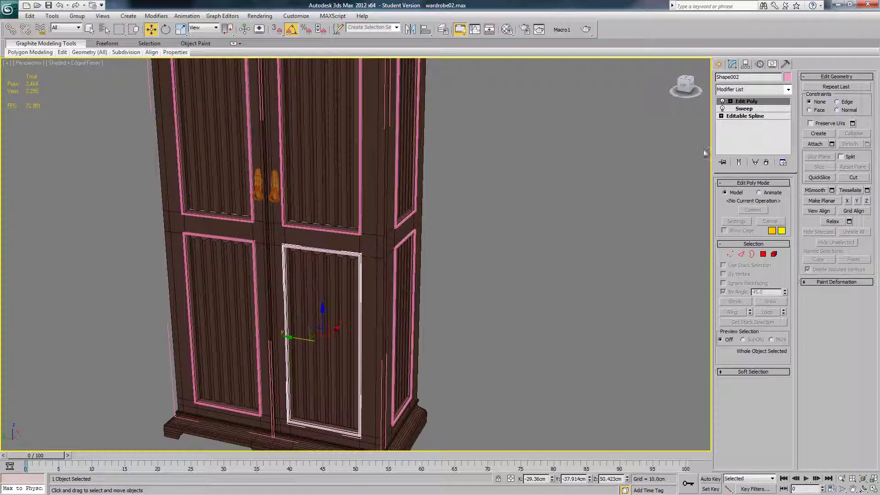
{"action": "middle_click_drag", "start_coordinate": [405, 224], "coordinate": [405, 219], "text": "alt"}
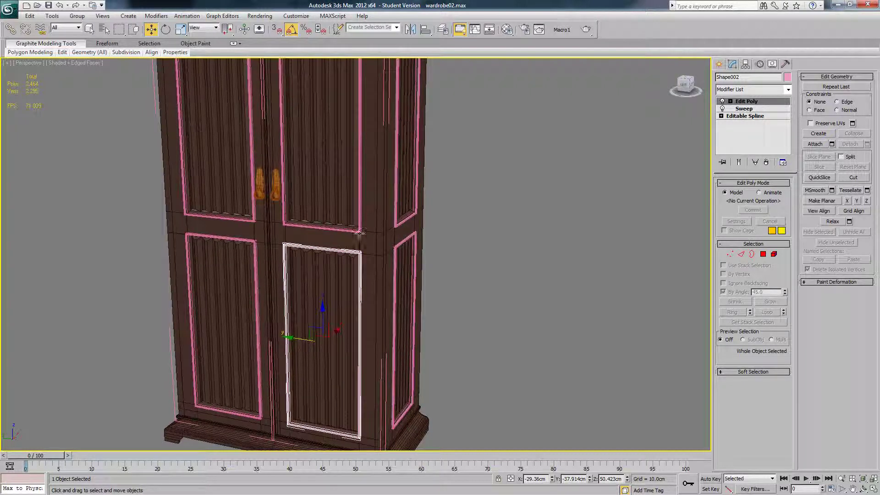
{"action": "middle_click_drag", "start_coordinate": [428, 252], "coordinate": [447, 209]}
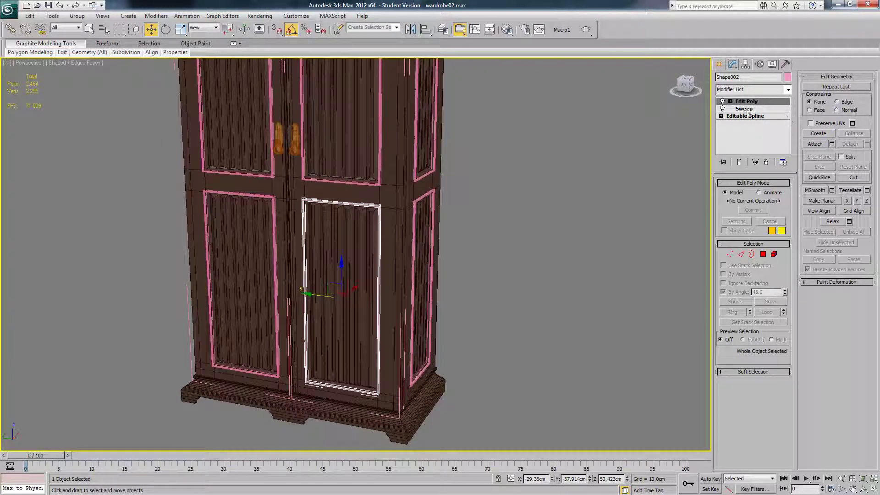
{"action": "left_click", "coordinate": [746, 110]}
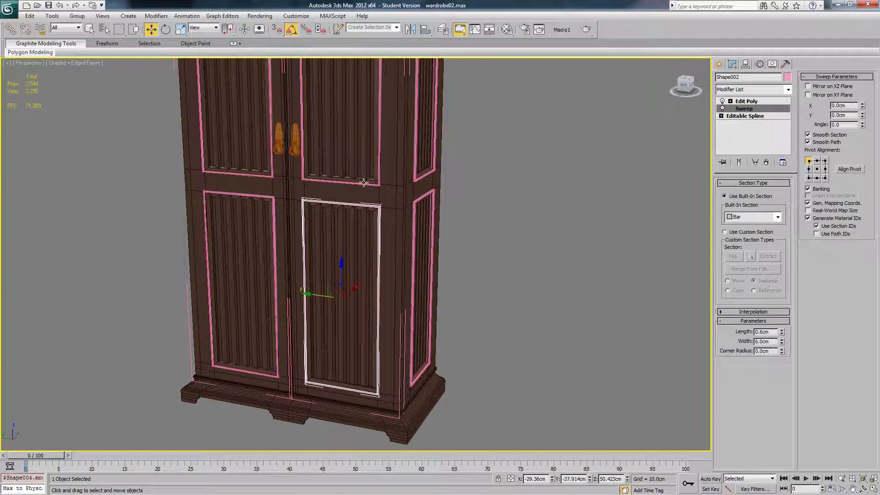
{"action": "left_click", "coordinate": [362, 182]}
{"action": "left_click", "coordinate": [750, 110]}
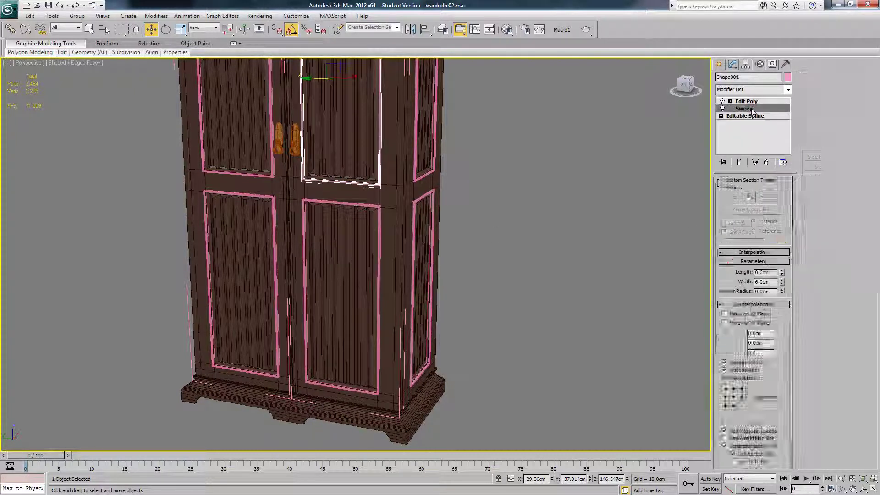
{"action": "middle_click_drag", "start_coordinate": [506, 173], "coordinate": [419, 182], "text": "alt"}
- Turn on generated mapping coordinates in the upper side frame's Sweep and return to its Edit Poly level
{"action": "left_click", "coordinate": [419, 182]}
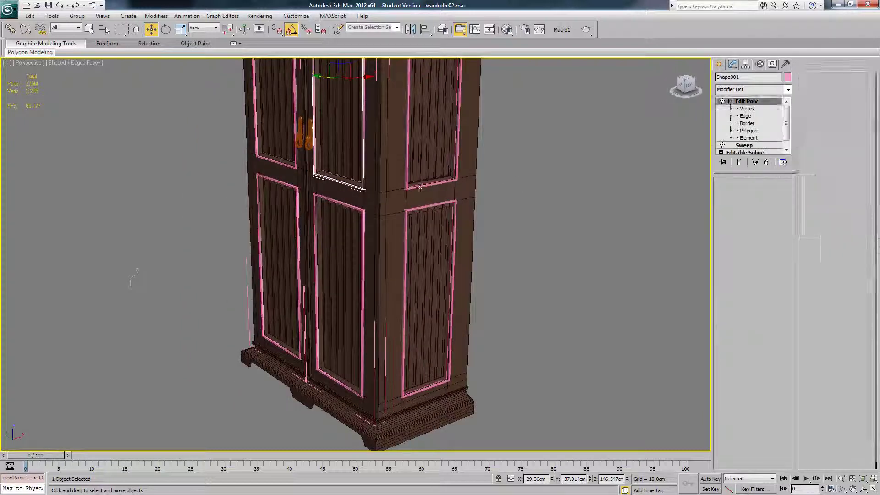
{"action": "left_click", "coordinate": [750, 145]}
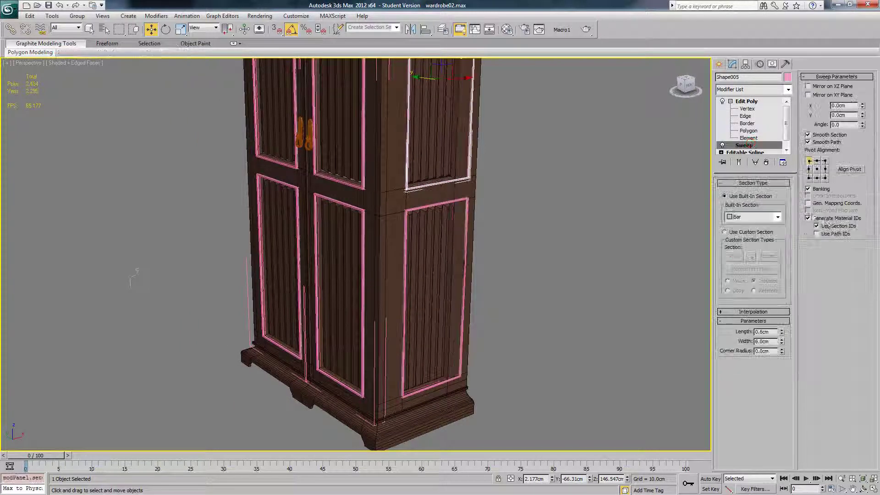
{"action": "left_click", "coordinate": [808, 204]}
{"action": "left_click", "coordinate": [747, 102]}
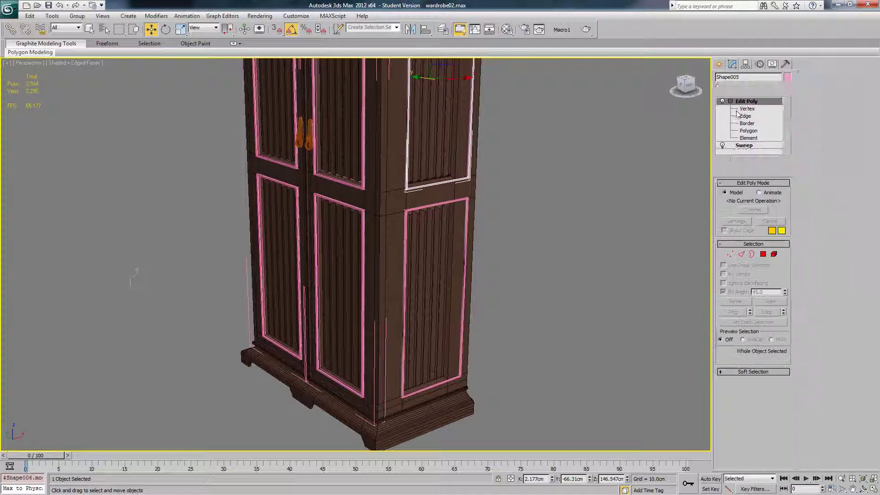
{"action": "left_click", "coordinate": [730, 102]}
- Add the lower side frame to the selection and clone both frames as one copy along Y beyond the wardrobe's opposite side
{"action": "middle_click_drag", "start_coordinate": [407, 207], "coordinate": [400, 185], "text": "alt"}
{"action": "left_click", "coordinate": [420, 209], "text": "ctrl"}
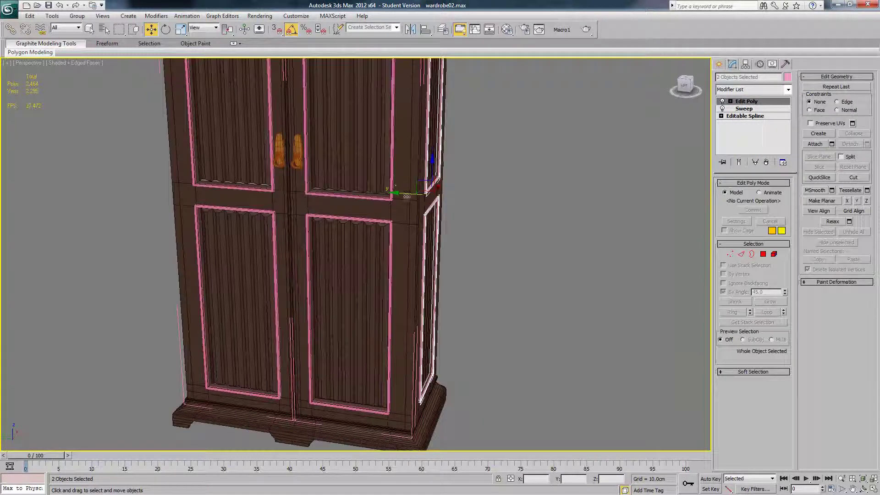
{"action": "left_click_drag", "start_coordinate": [406, 195], "coordinate": [136, 179], "text": "shift"}
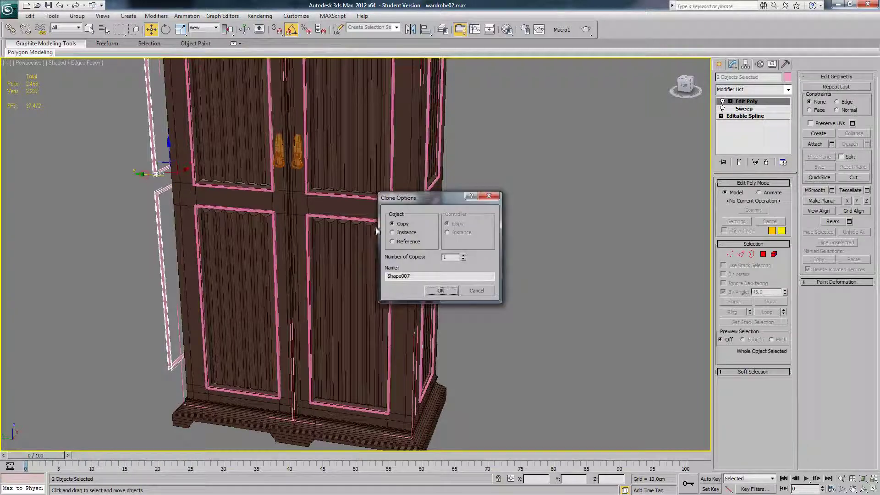
{"action": "left_click", "coordinate": [437, 289]}
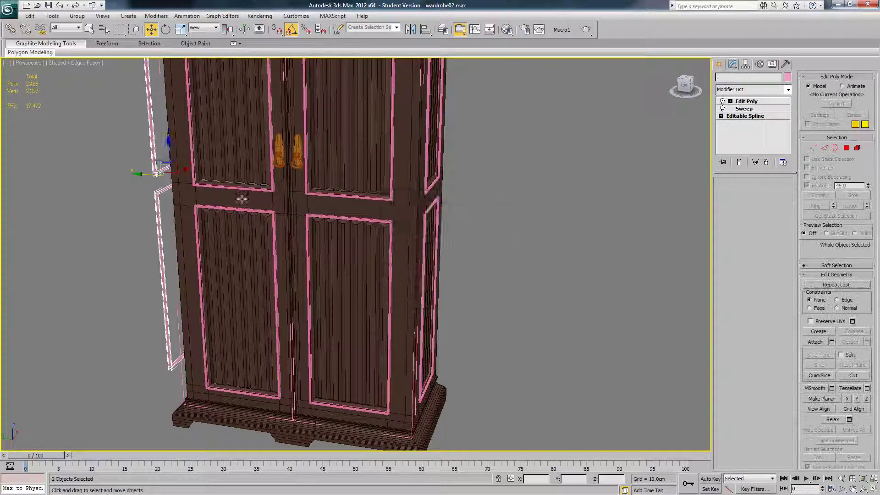
- Mirror the two cloned frames along the Y axis without making a clone
{"action": "mouse_move", "coordinate": [241, 196]}
{"action": "middle_mouse_down", "text": "alt"}
{"action": "mouse_move", "coordinate": [311, 207]}
{"action": "mouse_move", "coordinate": [364, 162]}
{"action": "middle_mouse_up", "text": "alt"}
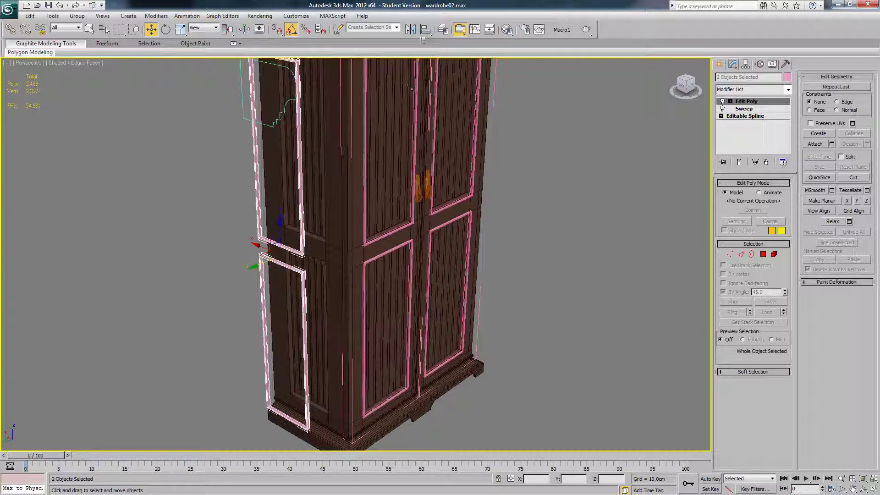
{"action": "left_click", "coordinate": [411, 29]}
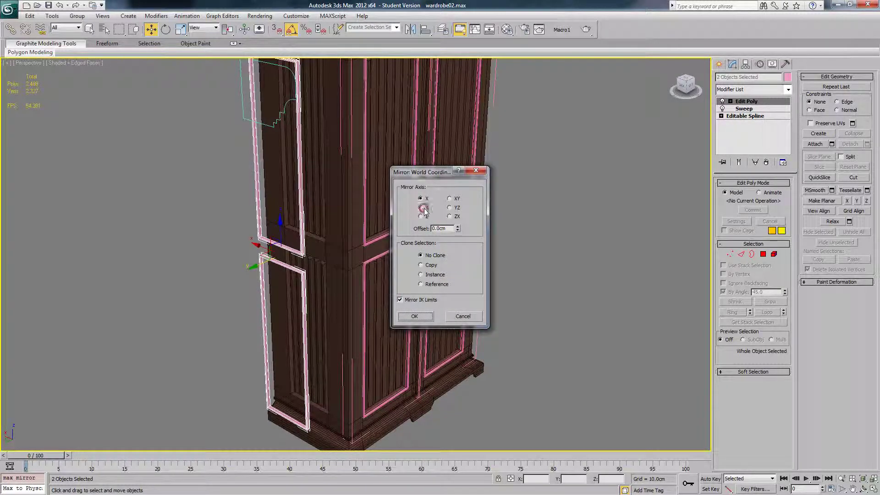
{"action": "left_click", "coordinate": [430, 316]}
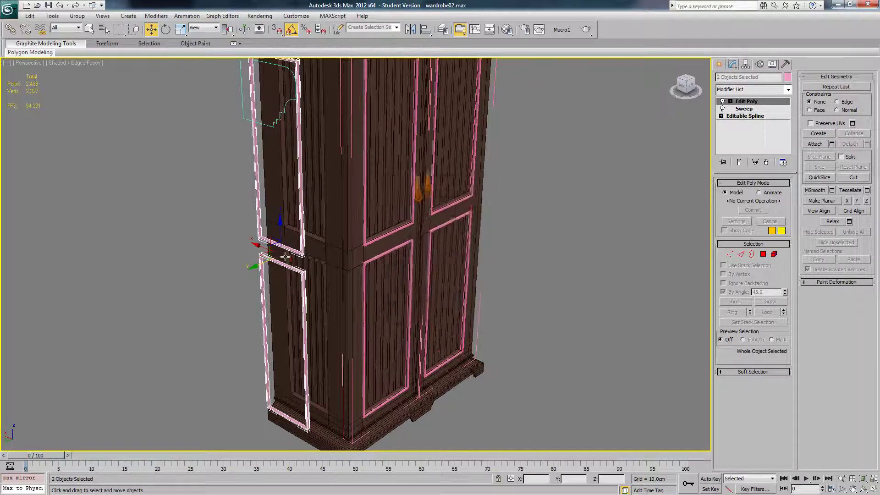
- Move the mirrored frames along Y against the wardrobe's opposite side to fit its panels, and deselect them
{"action": "scroll", "coordinate": [322, 254], "scroll_direction": "up", "scroll_amount": 8}
{"action": "scroll", "coordinate": [316, 255], "scroll_direction": "down", "scroll_amount": 4}
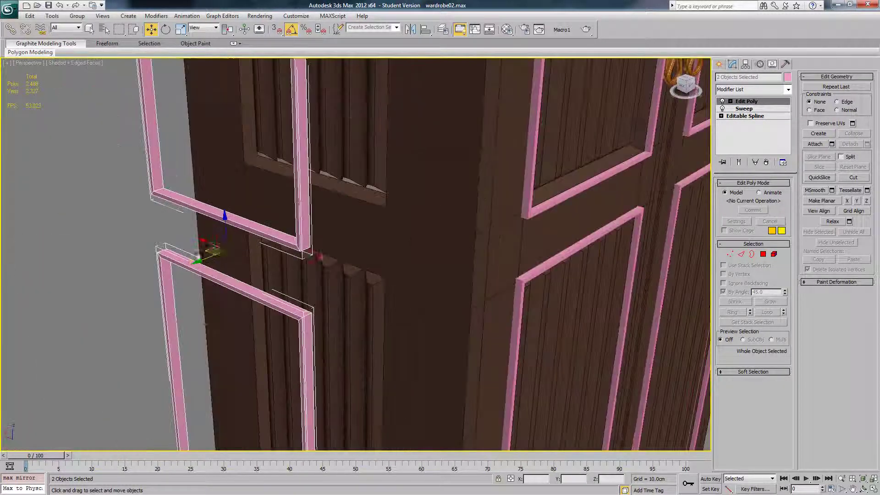
{"action": "left_click_drag", "start_coordinate": [197, 262], "coordinate": [281, 263]}
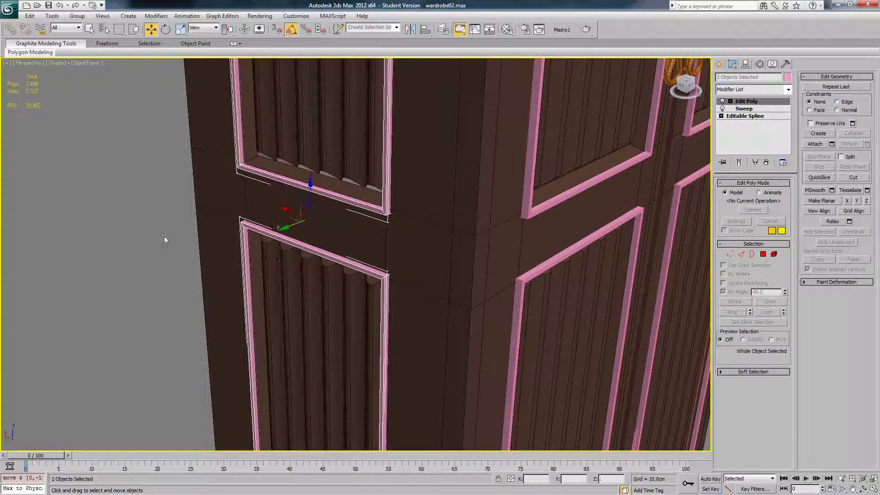
{"action": "left_click", "coordinate": [157, 208]}
- Examine the finished frames on the doors and both sides of the wardrobe, with edged faces turned off
{"action": "scroll", "coordinate": [384, 219], "scroll_direction": "down", "scroll_amount": 6}
{"action": "middle_click_drag", "start_coordinate": [389, 212], "coordinate": [385, 211], "text": "alt"}
{"action": "key", "text": "F4"}
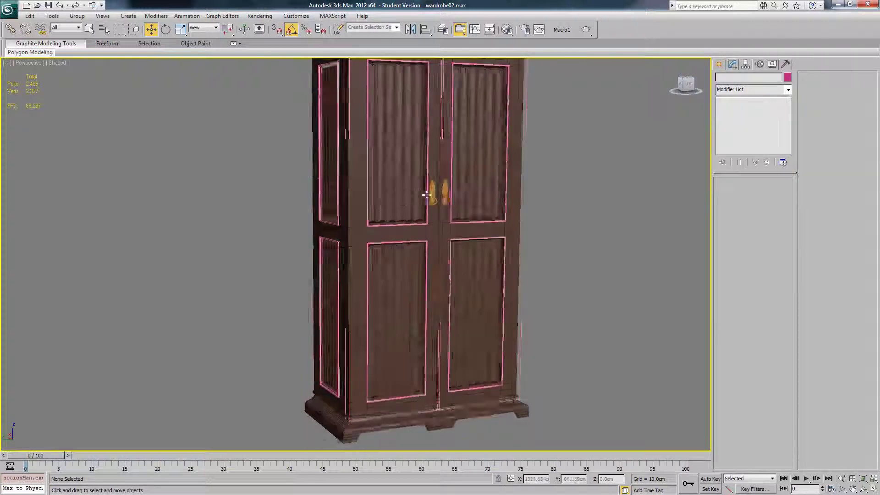
{"action": "mouse_move", "coordinate": [426, 191]}
{"action": "middle_mouse_down", "text": "alt"}
{"action": "mouse_move", "coordinate": [340, 202]}
{"action": "mouse_move", "coordinate": [440, 197]}
{"action": "mouse_move", "coordinate": [402, 208]}
{"action": "mouse_move", "coordinate": [400, 221]}
{"action": "mouse_move", "coordinate": [420, 172]}
{"action": "middle_mouse_up", "text": "alt"}
{"action": "scroll", "coordinate": [401, 199], "scroll_direction": "down", "scroll_amount": 3}
{"action": "key", "text": "F4"}
{"action": "mouse_move", "coordinate": [422, 208]}
{"action": "middle_mouse_down", "text": "alt"}
{"action": "mouse_move", "coordinate": [417, 181]}
{"action": "mouse_move", "coordinate": [415, 222]}
{"action": "mouse_move", "coordinate": [331, 222]}
{"action": "mouse_move", "coordinate": [428, 213]}
{"action": "mouse_move", "coordinate": [407, 207]}
{"action": "middle_mouse_up", "text": "alt"}
{"action": "scroll", "coordinate": [397, 217], "scroll_direction": "up", "scroll_amount": 4}
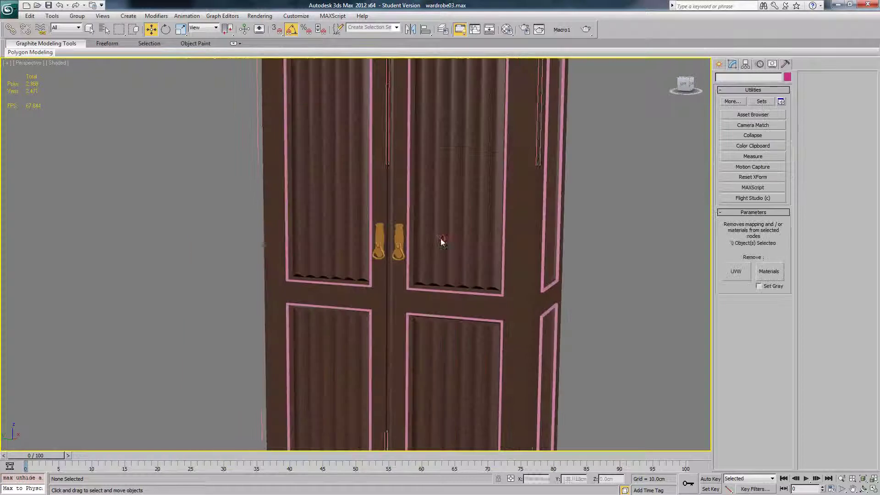
- Hide both wardrobe doors to expose the inner carcass
{"action": "left_click", "coordinate": [346, 208]}
{"action": "right_click", "coordinate": [453, 213]}
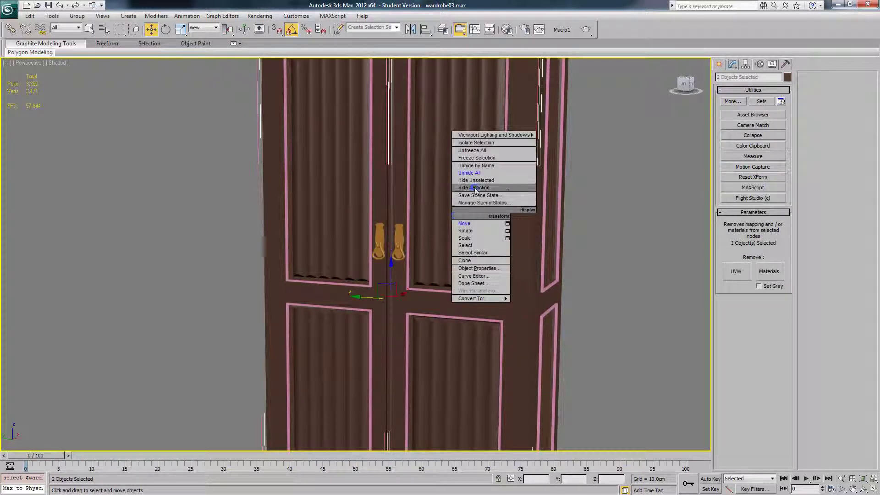
{"action": "left_click", "coordinate": [473, 187]}
- Isolate the inner carcass by hiding all unselected objects, and display it with edged faces
{"action": "middle_click_drag", "start_coordinate": [422, 163], "coordinate": [438, 222]}
{"action": "left_click", "coordinate": [454, 202]}
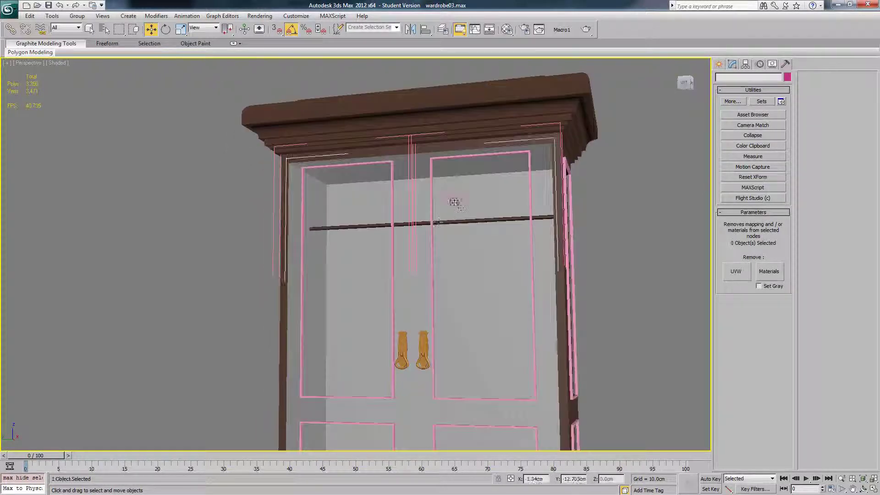
{"action": "right_click", "coordinate": [487, 193]}
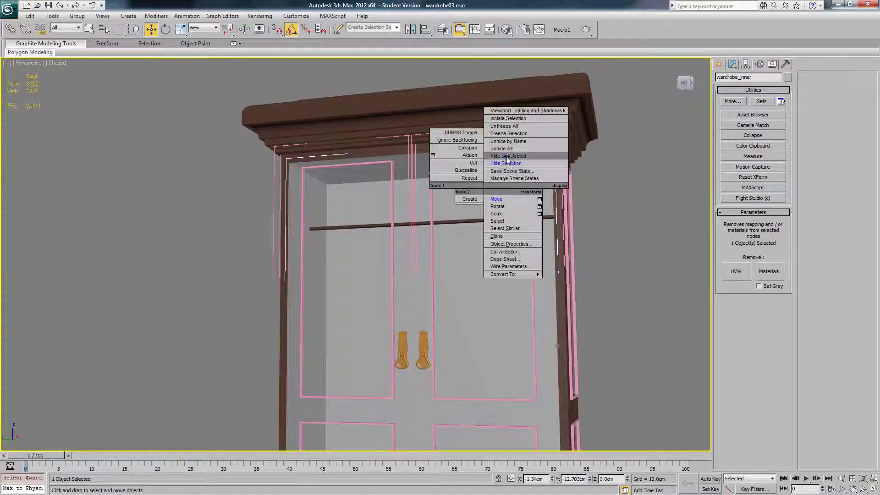
{"action": "left_click", "coordinate": [503, 160]}
{"action": "key", "text": "F4"}
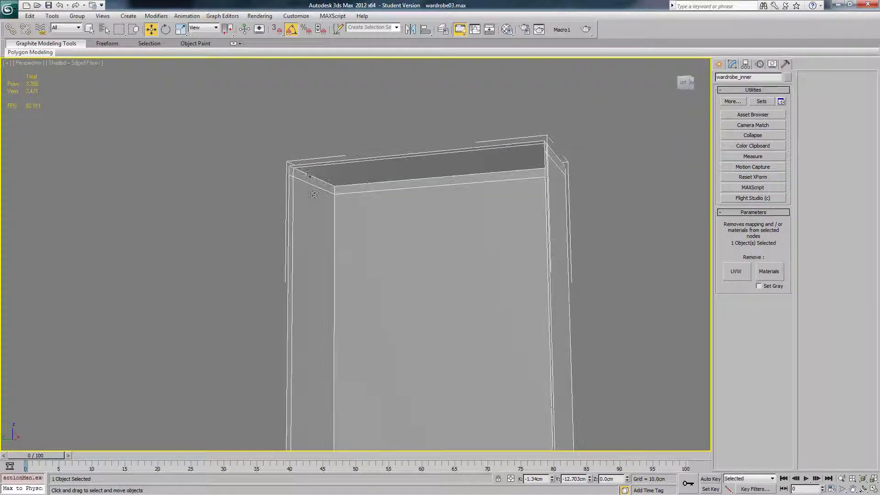
{"action": "middle_click_drag", "start_coordinate": [327, 178], "coordinate": [338, 171], "text": "alt"}
{"action": "scroll", "coordinate": [306, 188], "scroll_direction": "up", "scroll_amount": 1}
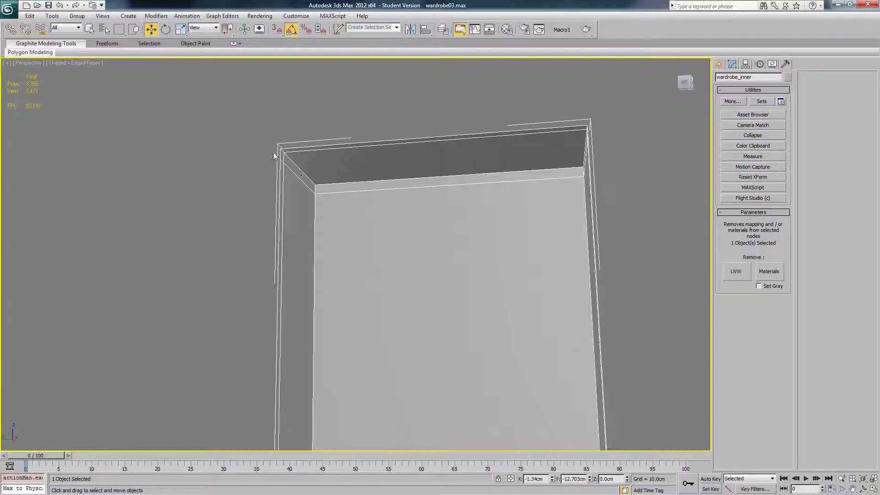
{"action": "middle_click_drag", "start_coordinate": [583, 156], "coordinate": [568, 218]}
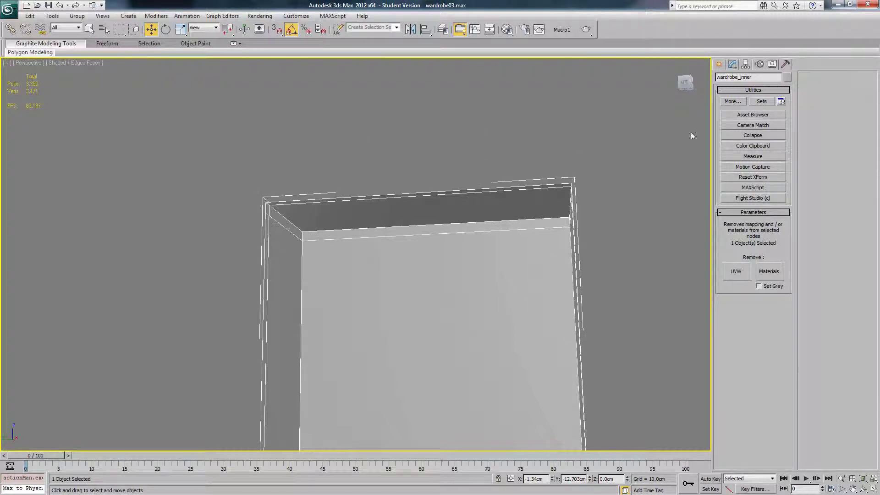
- Delete the unneeded polygons around the top of the inner carcass in polygon mode
{"action": "left_click", "coordinate": [736, 67]}
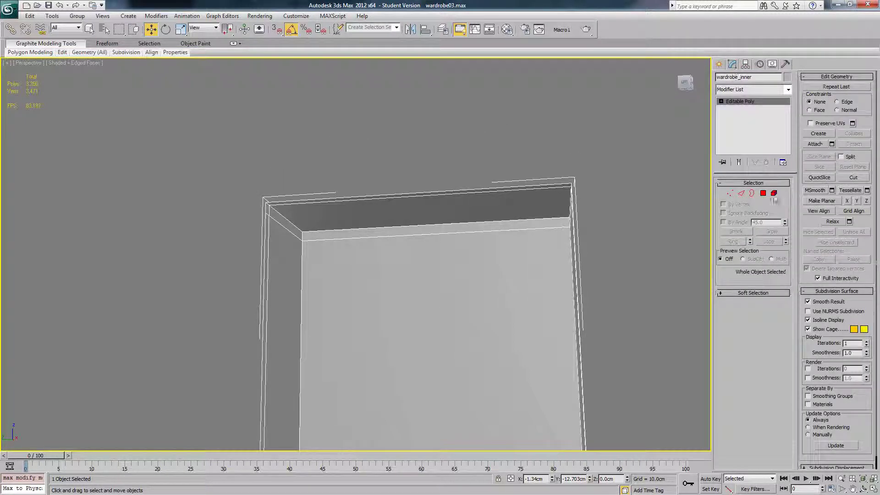
{"action": "left_click", "coordinate": [766, 194]}
{"action": "middle_click_drag", "start_coordinate": [372, 231], "coordinate": [513, 241], "text": "alt"}
{"action": "key", "text": "Delete"}
{"action": "left_click", "coordinate": [327, 238]}
{"action": "left_click", "coordinate": [575, 235], "text": "ctrl"}
{"action": "middle_click_drag", "start_coordinate": [576, 236], "coordinate": [318, 252], "text": "alt"}
{"action": "key", "text": "Delete"}
- Extrude the narrow polygon at the top of the carcass's side wall across towards the opposite wall to form the ceiling
{"action": "left_click", "coordinate": [318, 252]}
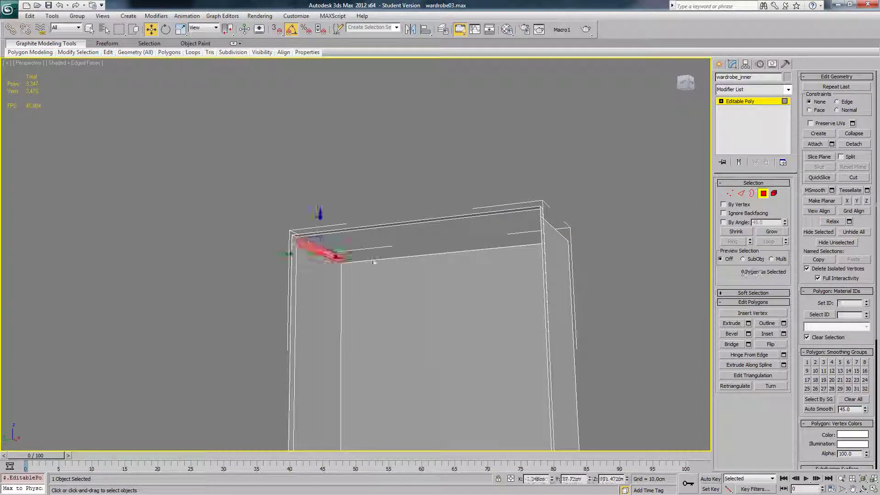
{"action": "left_click", "coordinate": [748, 323]}
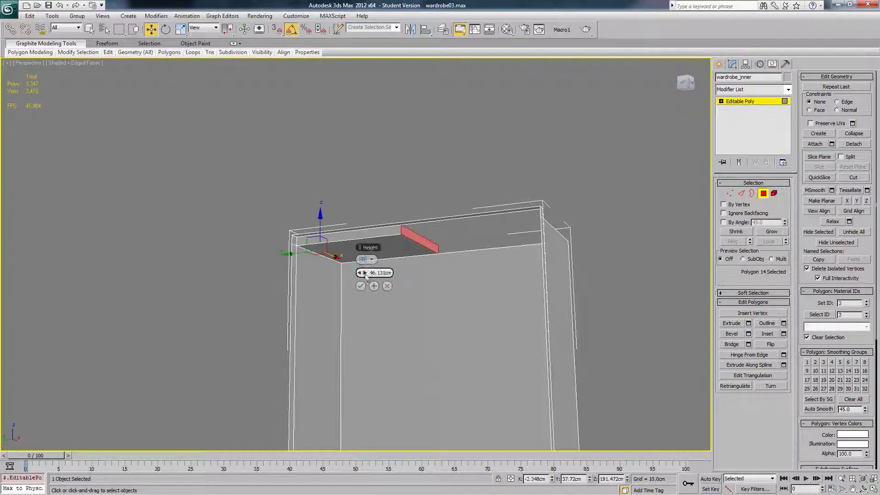
{"action": "left_click_drag", "start_coordinate": [365, 274], "coordinate": [449, 275]}
{"action": "left_click", "coordinate": [361, 287]}
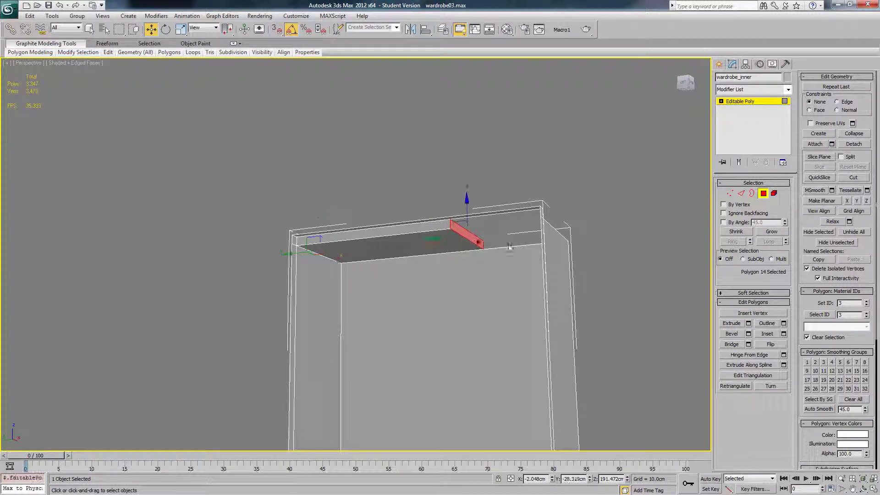
- Move the extruded ceiling's end face along Y against the opposite side wall using vertex snap
{"action": "middle_click_drag", "start_coordinate": [514, 241], "coordinate": [461, 248]}
{"action": "scroll", "coordinate": [461, 248], "scroll_direction": "up", "scroll_amount": 3}
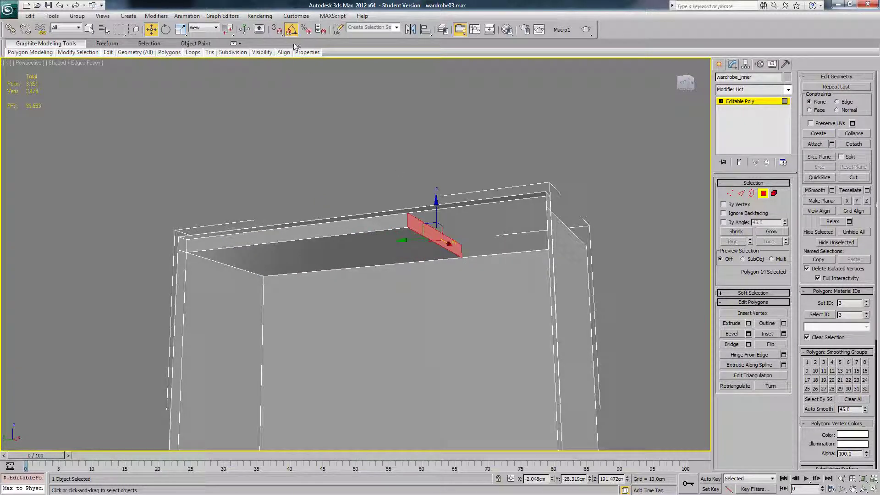
{"action": "key", "text": "s"}
{"action": "middle_click_drag", "start_coordinate": [415, 280], "coordinate": [460, 254], "text": "alt"}
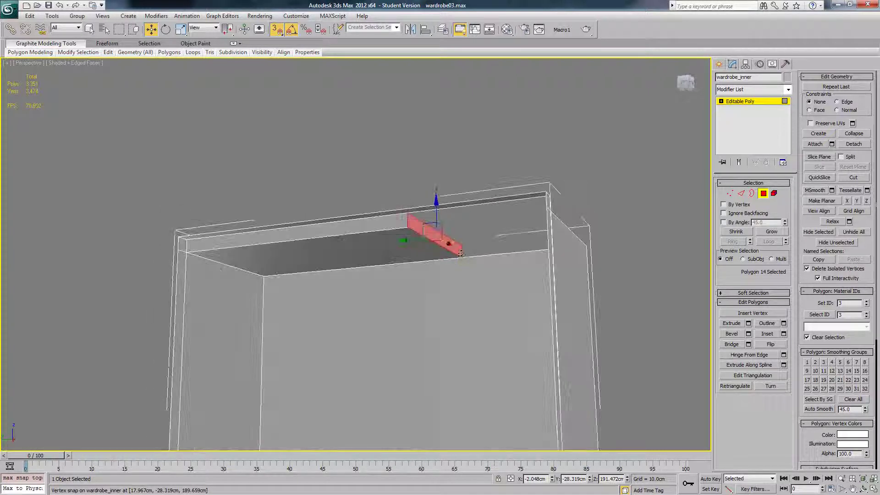
{"action": "left_click_drag", "start_coordinate": [460, 257], "coordinate": [518, 251]}
{"action": "key", "text": "ctrl+z"}
{"action": "mouse_move", "coordinate": [475, 251]}
{"action": "middle_mouse_down", "text": "alt"}
{"action": "mouse_move", "coordinate": [495, 249]}
{"action": "mouse_move", "coordinate": [483, 248]}
{"action": "middle_mouse_up", "text": "alt"}
{"action": "left_click", "coordinate": [442, 244]}
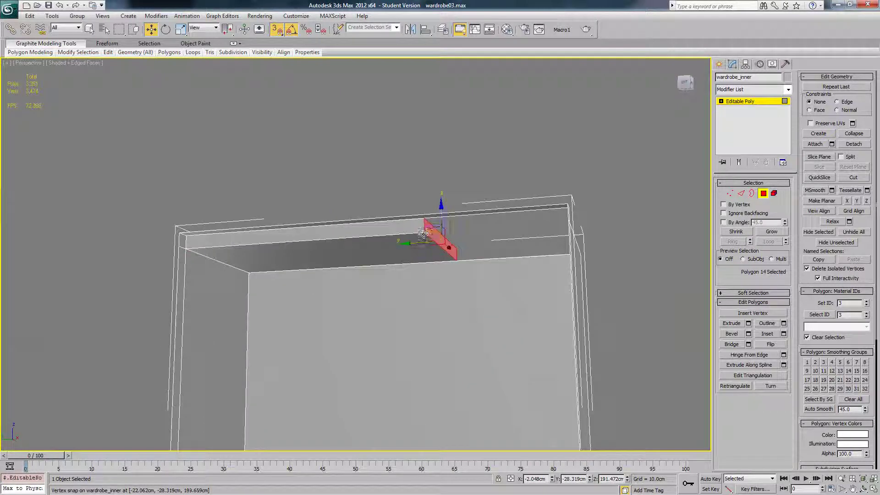
{"action": "middle_click_drag", "start_coordinate": [424, 232], "coordinate": [412, 251], "text": "alt"}
{"action": "left_click_drag", "start_coordinate": [410, 250], "coordinate": [548, 250]}
{"action": "middle_click_drag", "start_coordinate": [549, 250], "coordinate": [579, 250], "text": "alt"}
- Delete the ceiling's end face and the hidden polygons above and behind it on the inner carcass
{"action": "left_click", "coordinate": [634, 244]}
{"action": "left_click", "coordinate": [590, 247]}
{"action": "key", "text": "Delete"}
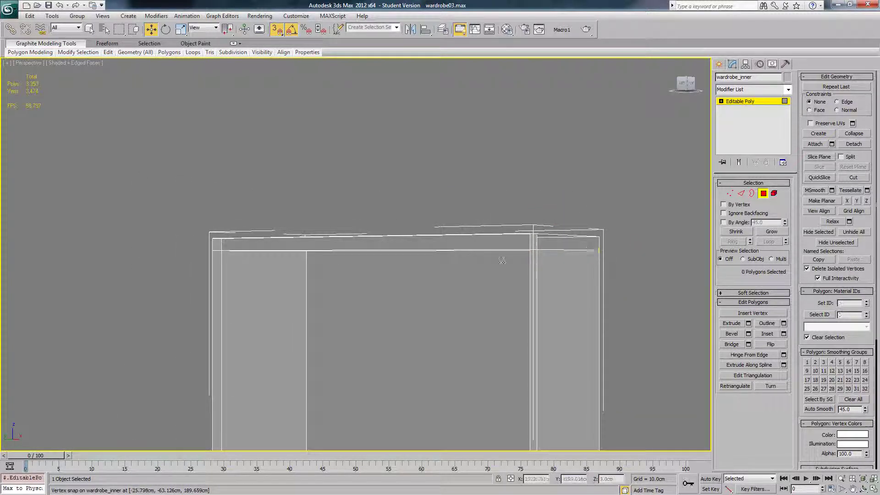
{"action": "middle_click_drag", "start_coordinate": [502, 260], "coordinate": [521, 263], "text": "alt"}
{"action": "left_click", "coordinate": [524, 263]}
{"action": "key", "text": "Delete"}
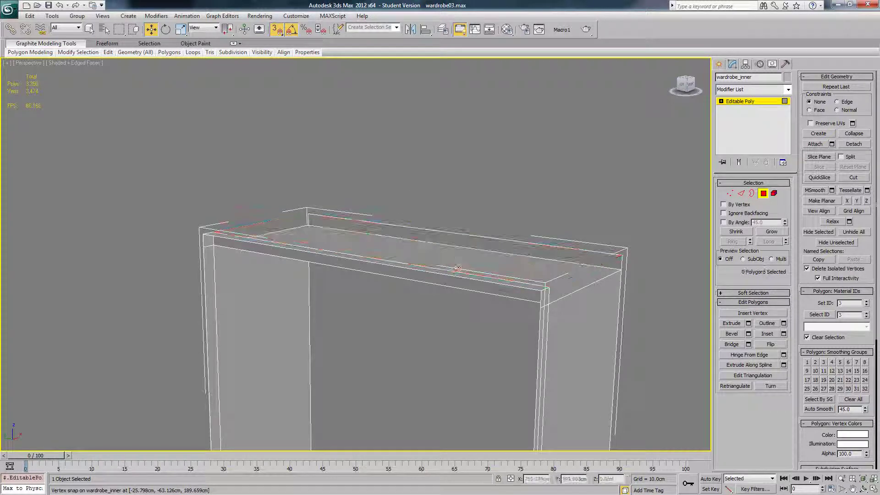
{"action": "left_click", "coordinate": [480, 249]}
{"action": "key", "text": "Delete"}
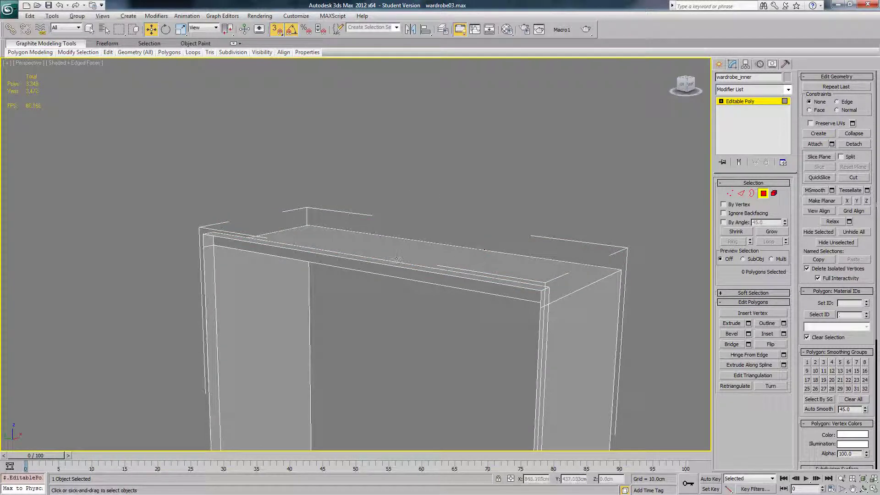
{"action": "middle_click_drag", "start_coordinate": [397, 259], "coordinate": [407, 230], "text": "alt"}
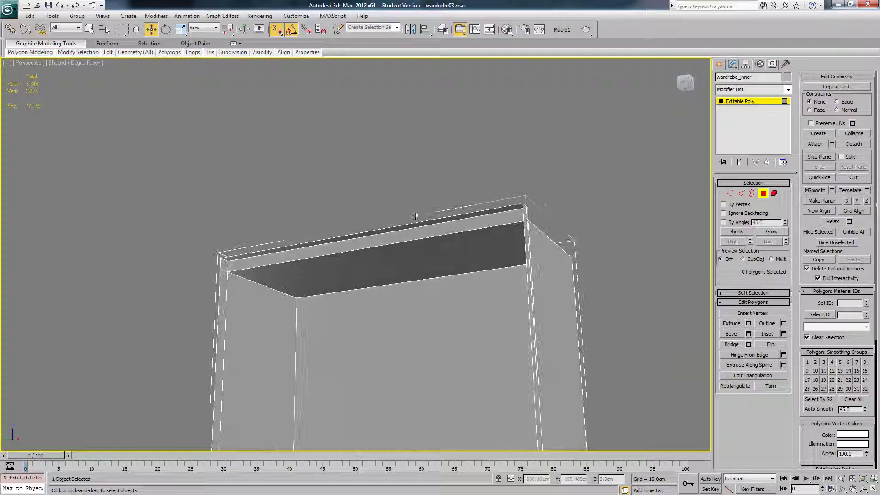
- Weld the overlapping vertices at the inner carcass's top, unhide all objects, and leave vertex editing
{"action": "left_click", "coordinate": [731, 194]}
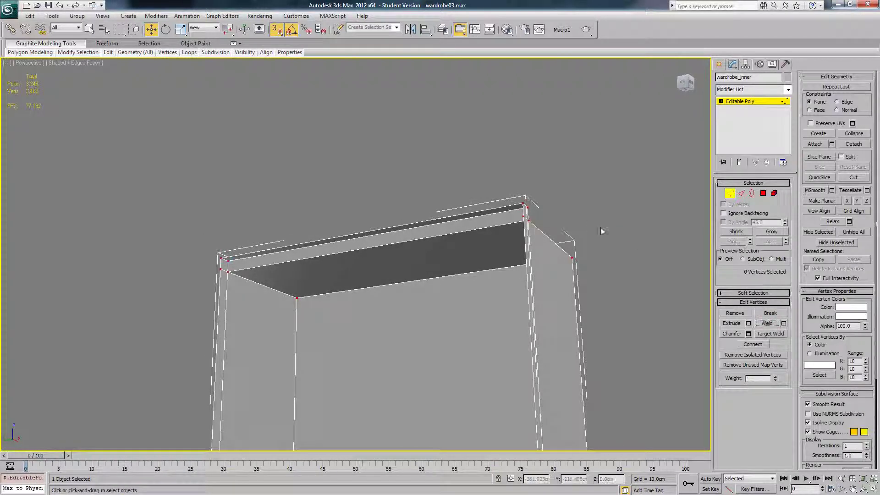
{"action": "mouse_move", "coordinate": [600, 227]}
{"action": "middle_mouse_down", "text": "alt"}
{"action": "mouse_move", "coordinate": [588, 213]}
{"action": "mouse_move", "coordinate": [598, 198]}
{"action": "mouse_move", "coordinate": [587, 229]}
{"action": "middle_mouse_up", "text": "alt"}
{"action": "right_click", "coordinate": [629, 237]}
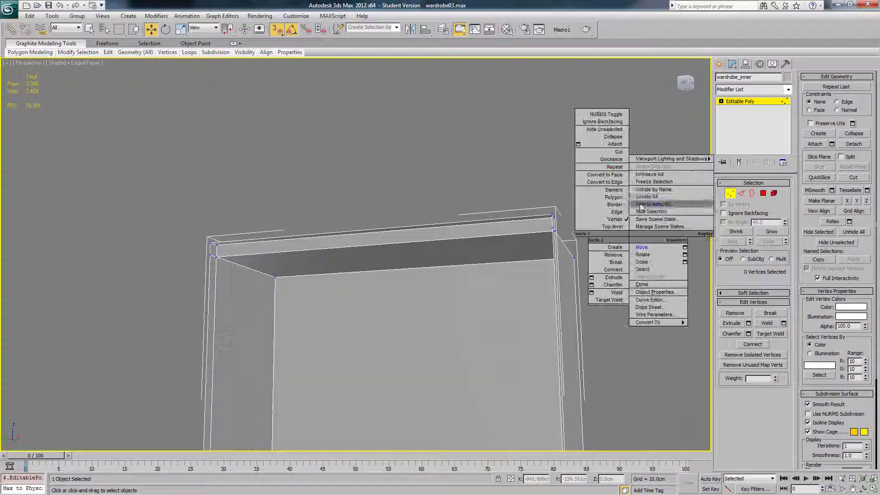
{"action": "left_click", "coordinate": [645, 197]}
{"action": "scroll", "coordinate": [576, 179], "scroll_direction": "down", "scroll_amount": 3}
{"action": "left_click", "coordinate": [732, 196]}
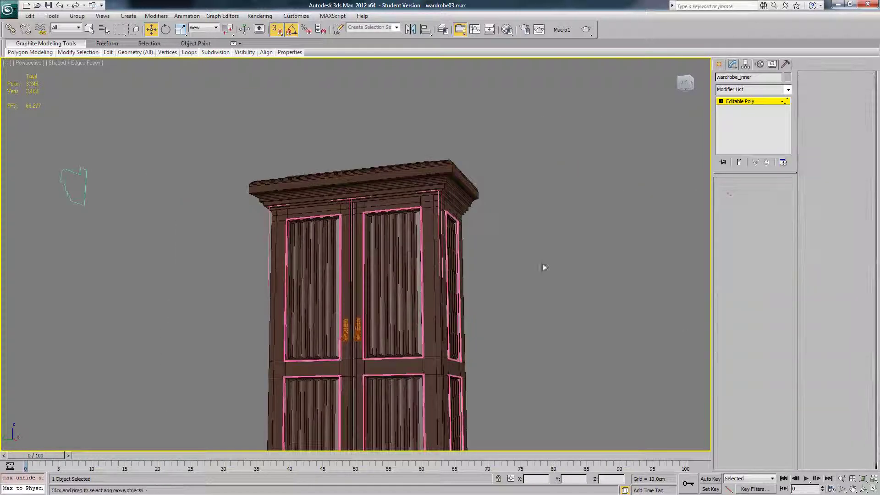
- Examine the whole wardrobe with and without edged faces, focusing on its upper part and cornice
{"action": "middle_click_drag", "start_coordinate": [532, 272], "coordinate": [554, 214]}
{"action": "key", "text": "F4"}
{"action": "middle_click_drag", "start_coordinate": [490, 315], "coordinate": [478, 278]}
{"action": "key", "text": "F4"}
{"action": "scroll", "coordinate": [391, 286], "scroll_direction": "up", "scroll_amount": 3}
{"action": "middle_click_drag", "start_coordinate": [407, 167], "coordinate": [419, 256]}
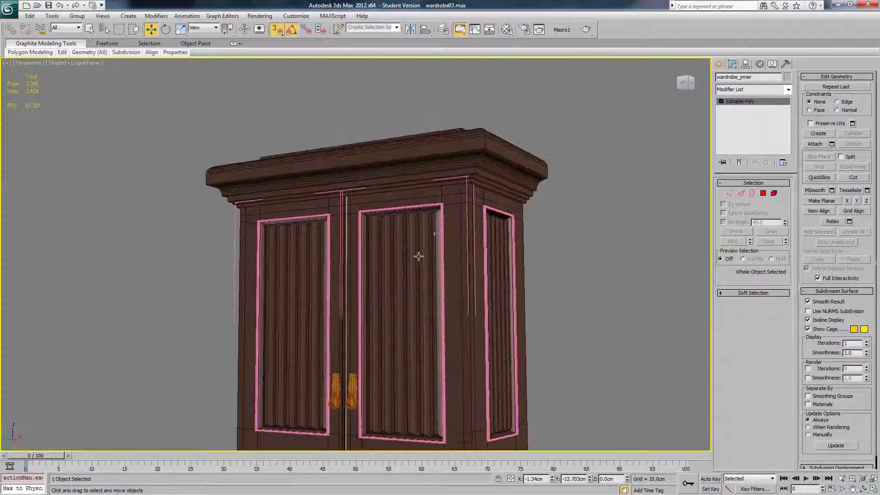
{"action": "scroll", "coordinate": [449, 195], "scroll_direction": "up", "scroll_amount": 3}
{"action": "middle_click_drag", "start_coordinate": [449, 195], "coordinate": [309, 229]}
- Turn off snapping, add an Edit Poly modifier to the cornice, and switch to edge editing
{"action": "key", "text": "s"}
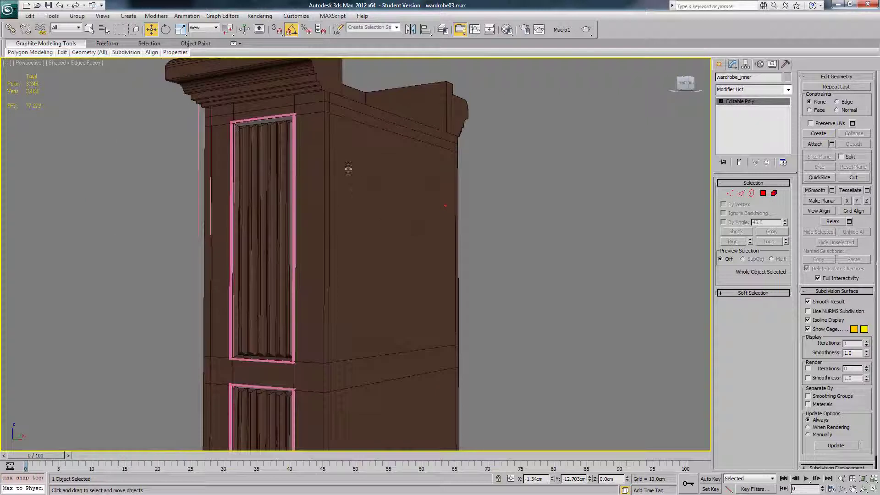
{"action": "middle_click_drag", "start_coordinate": [321, 146], "coordinate": [437, 260]}
{"action": "scroll", "coordinate": [428, 264], "scroll_direction": "up", "scroll_amount": 3}
{"action": "left_click", "coordinate": [388, 311]}
{"action": "left_click", "coordinate": [763, 91]}
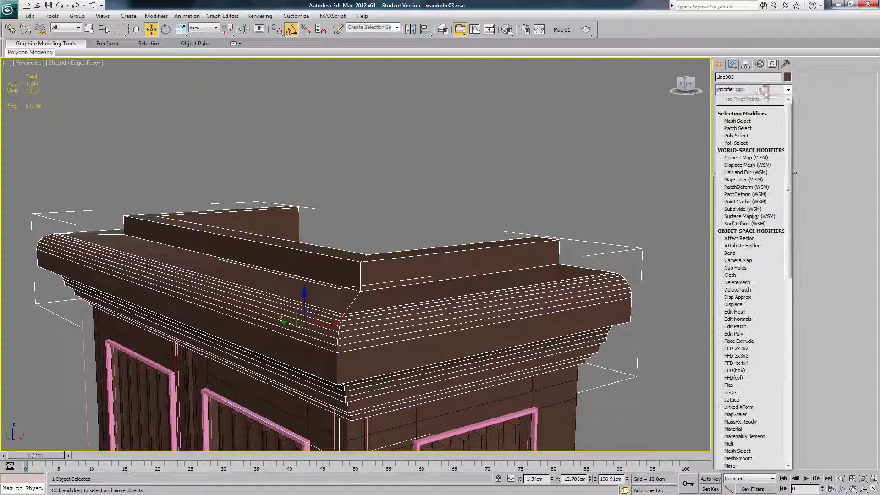
{"action": "left_click", "coordinate": [756, 333]}
{"action": "left_click", "coordinate": [741, 255]}
- Remove the surplus edge loop along the rounded upper profile of the cornice
{"action": "left_click", "coordinate": [353, 315]}
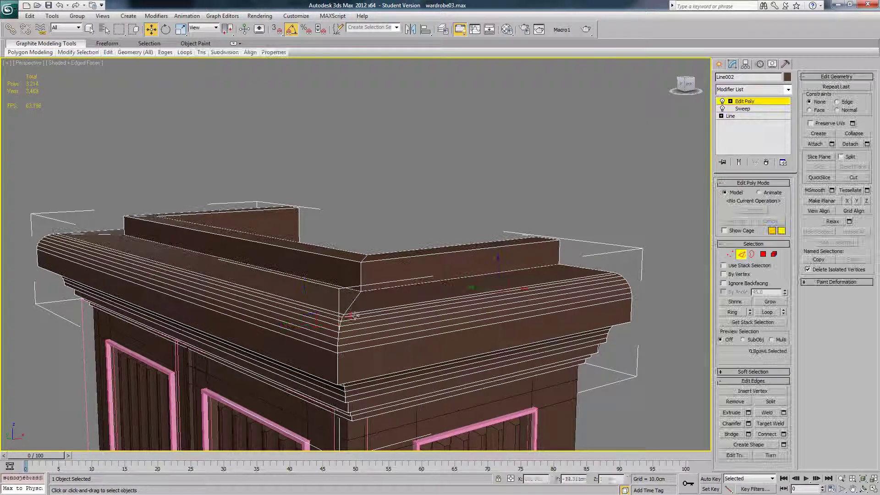
{"action": "middle_click_drag", "start_coordinate": [398, 315], "coordinate": [503, 325], "text": "alt"}
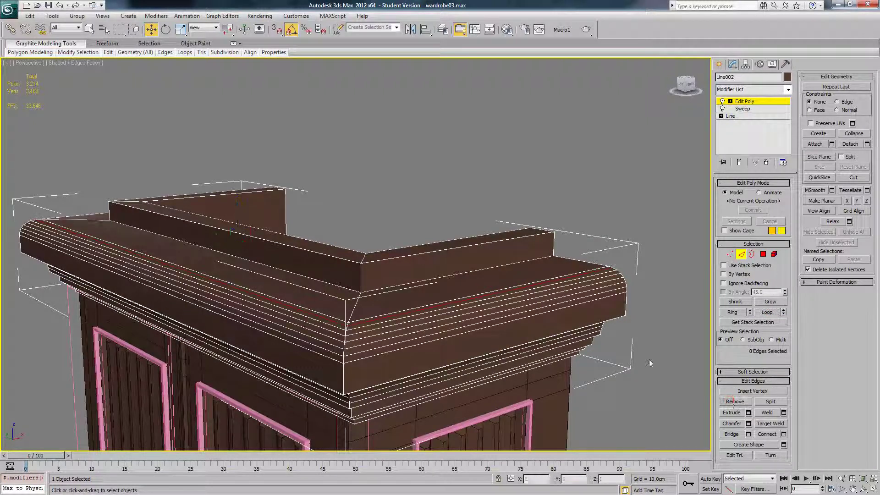
{"action": "middle_click_drag", "start_coordinate": [552, 330], "coordinate": [598, 297], "text": "alt"}
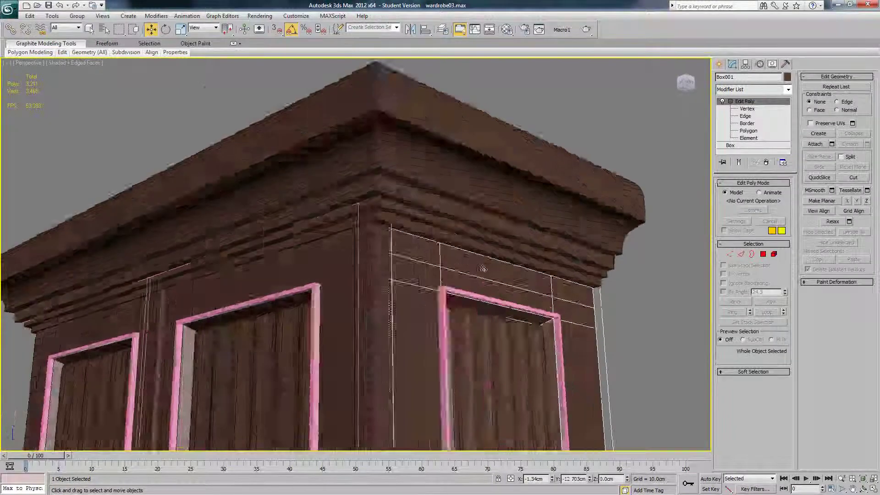
- Try to remove the horizontal edge loop around the wardrobe body between the side panel and the cornice
{"action": "middle_click_drag", "start_coordinate": [482, 269], "coordinate": [430, 276], "text": "alt"}
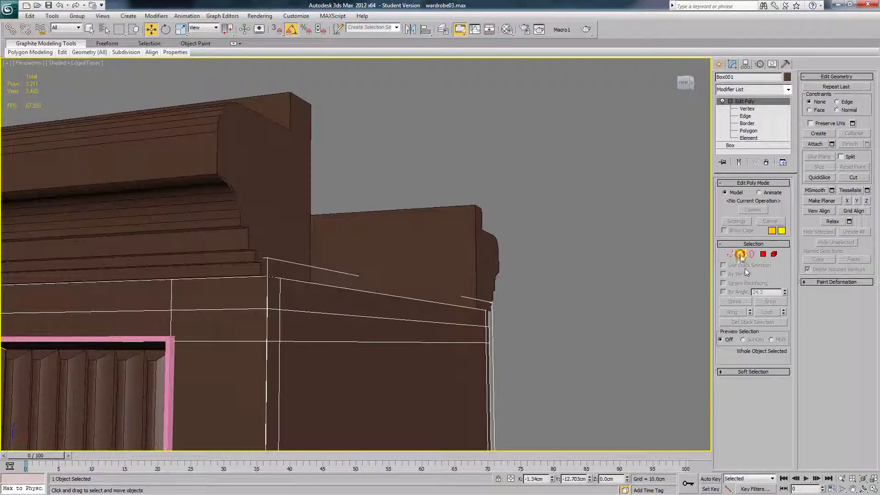
{"action": "left_click", "coordinate": [740, 255]}
{"action": "left_click", "coordinate": [248, 310]}
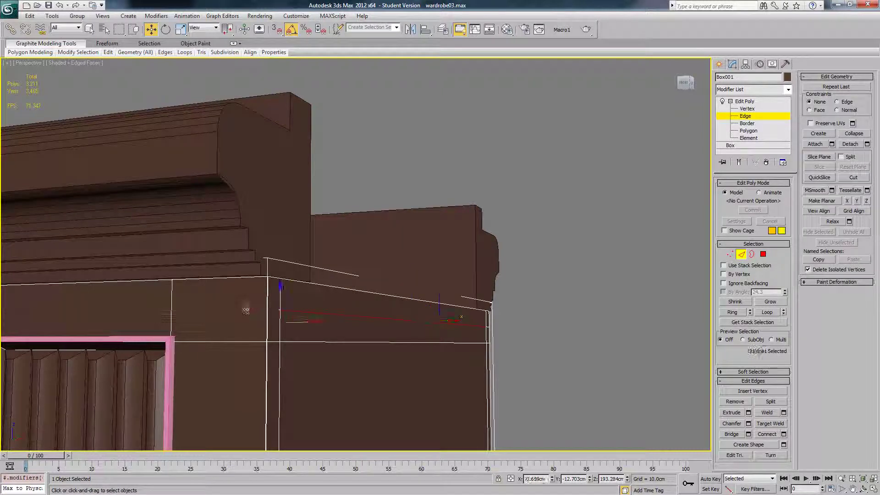
{"action": "middle_click_drag", "start_coordinate": [268, 308], "coordinate": [326, 312], "text": "alt"}
{"action": "scroll", "coordinate": [334, 312], "scroll_direction": "down", "scroll_amount": 3}
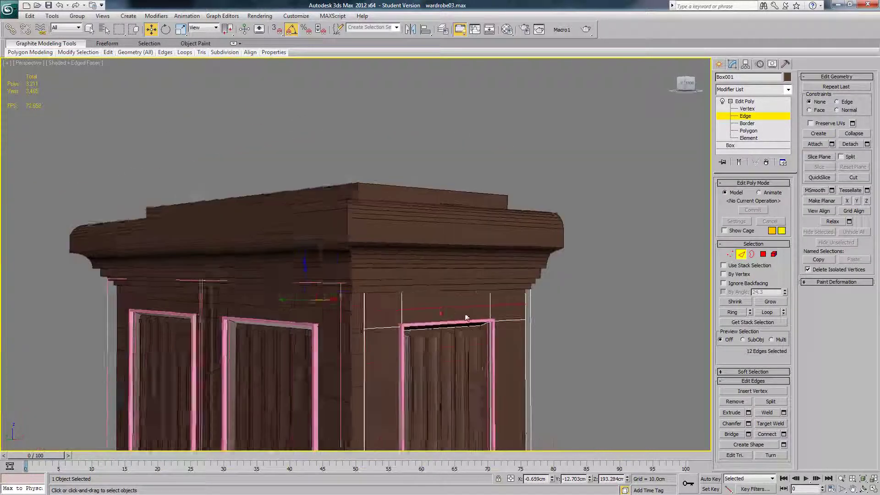
{"action": "middle_click_drag", "start_coordinate": [467, 317], "coordinate": [517, 306], "text": "alt"}
{"action": "left_click", "coordinate": [741, 254]}
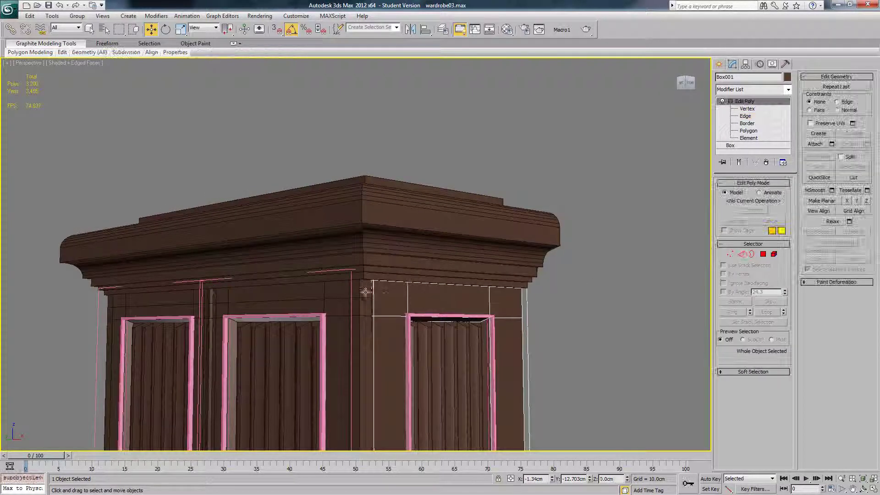
- Isolate the wardrobe body to inspect its upper part, and undo the isolation and the edge loop removal
{"action": "right_click", "coordinate": [388, 299]}
{"action": "left_click", "coordinate": [416, 263]}
{"action": "middle_click_drag", "start_coordinate": [416, 268], "coordinate": [452, 263], "text": "alt"}
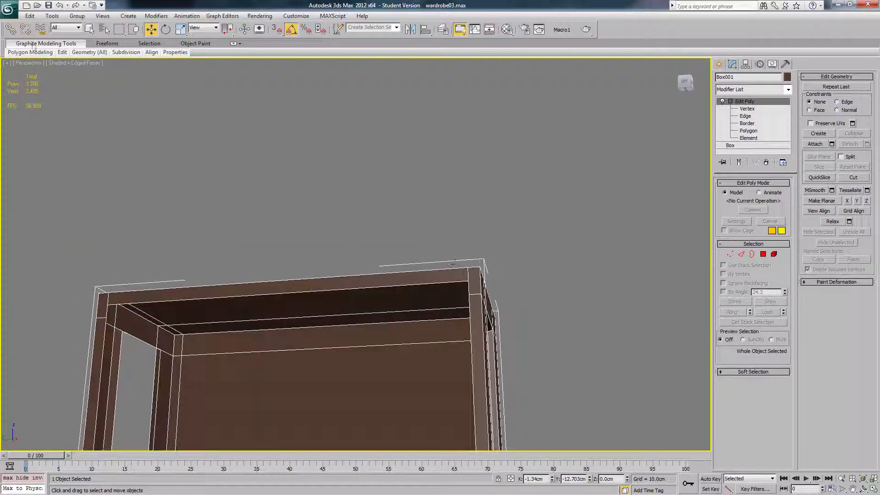
{"action": "left_click", "coordinate": [61, 7]}
{"action": "middle_click_drag", "start_coordinate": [388, 208], "coordinate": [369, 211], "text": "alt"}
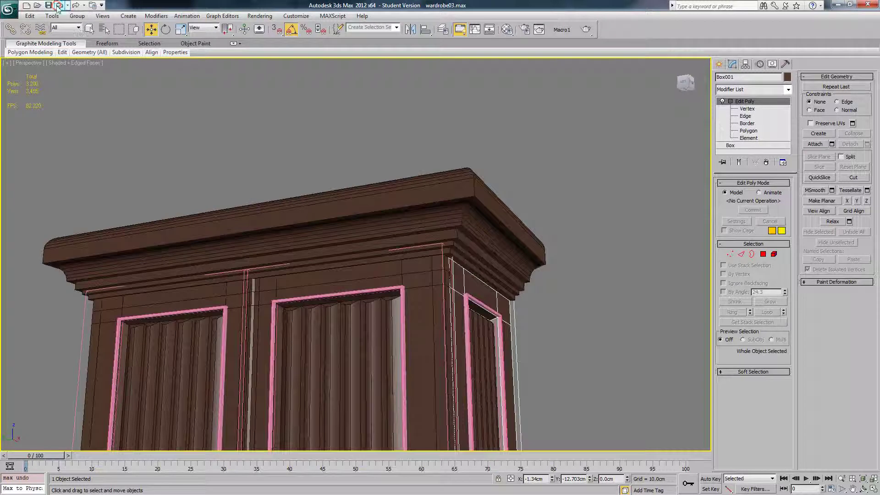
- Isolate the wardrobe body again to check its restored upper edges, and unhide all objects
{"action": "middle_click_drag", "start_coordinate": [486, 293], "coordinate": [525, 283], "text": "alt"}
{"action": "right_click", "coordinate": [480, 303]}
{"action": "left_click", "coordinate": [506, 271]}
{"action": "right_click", "coordinate": [525, 282]}
{"action": "left_click", "coordinate": [544, 238]}
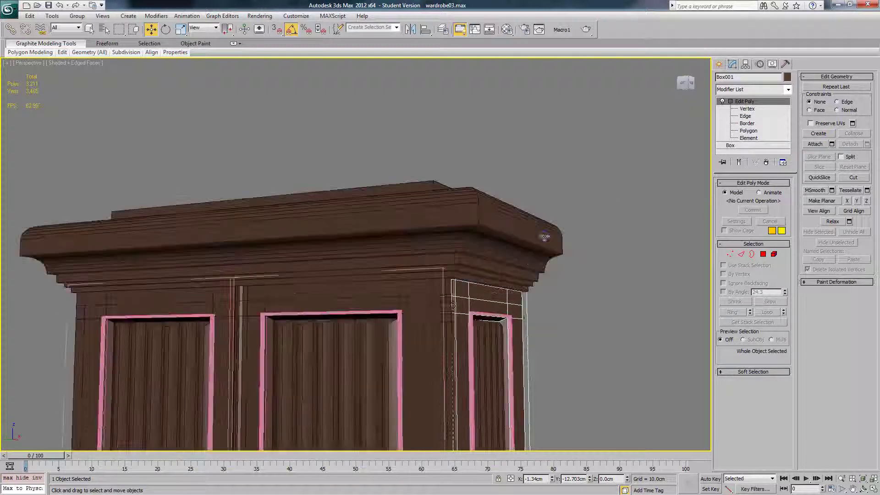
- Isolate the door nearest the side panels to examine its top rail edges, and unhide all objects
{"action": "middle_click_drag", "start_coordinate": [452, 295], "coordinate": [403, 266]}
{"action": "left_click", "coordinate": [443, 263]}
{"action": "right_click", "coordinate": [466, 276]}
{"action": "left_click", "coordinate": [488, 242]}
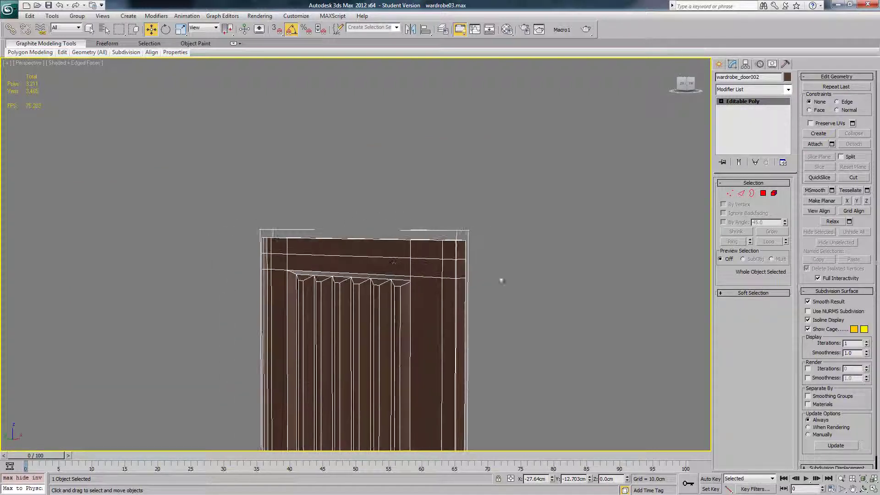
{"action": "right_click", "coordinate": [496, 274]}
{"action": "left_click", "coordinate": [513, 232]}
- Remove the horizontal edge loop running through the door's top rail above the moulding frame
{"action": "middle_click_drag", "start_coordinate": [514, 241], "coordinate": [473, 260], "text": "alt"}
{"action": "left_click", "coordinate": [741, 193]}
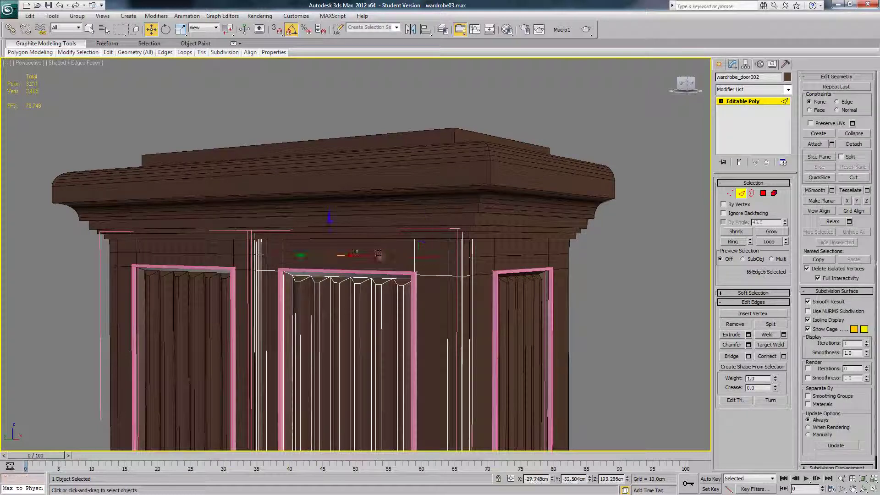
{"action": "left_click", "coordinate": [736, 326]}
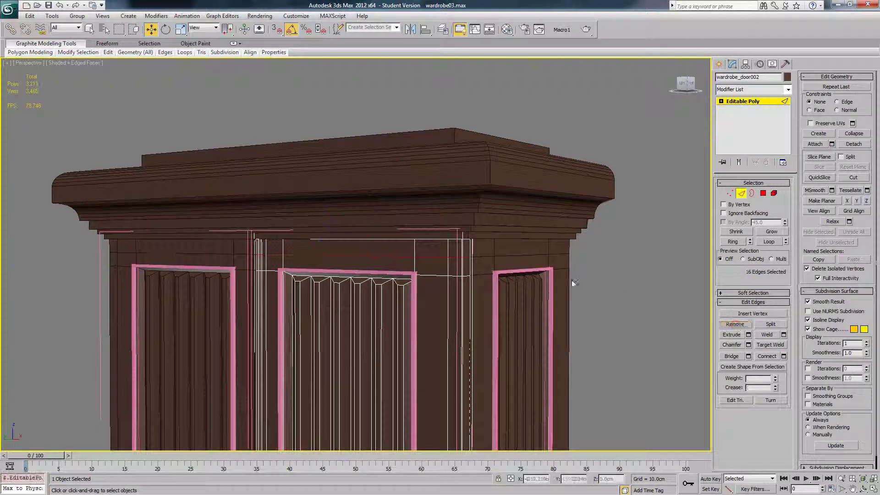
{"action": "middle_click_drag", "start_coordinate": [569, 281], "coordinate": [577, 280], "text": "alt"}
{"action": "left_click", "coordinate": [740, 194]}
- Remove the horizontal edge loop running through the same door's bottom rail below the moulding frame
{"action": "middle_click_drag", "start_coordinate": [491, 339], "coordinate": [503, 181]}
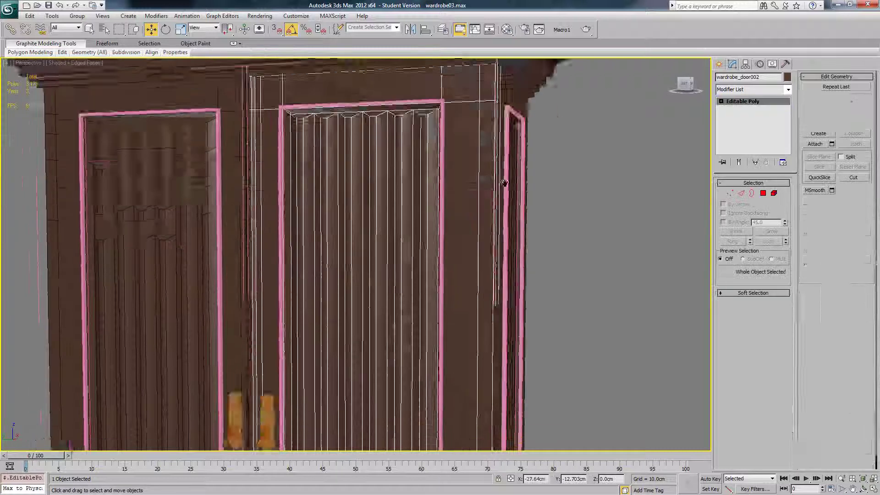
{"action": "scroll", "coordinate": [504, 186], "scroll_direction": "down", "scroll_amount": 5}
{"action": "middle_click_drag", "start_coordinate": [447, 386], "coordinate": [407, 253]}
{"action": "scroll", "coordinate": [416, 267], "scroll_direction": "up", "scroll_amount": 4}
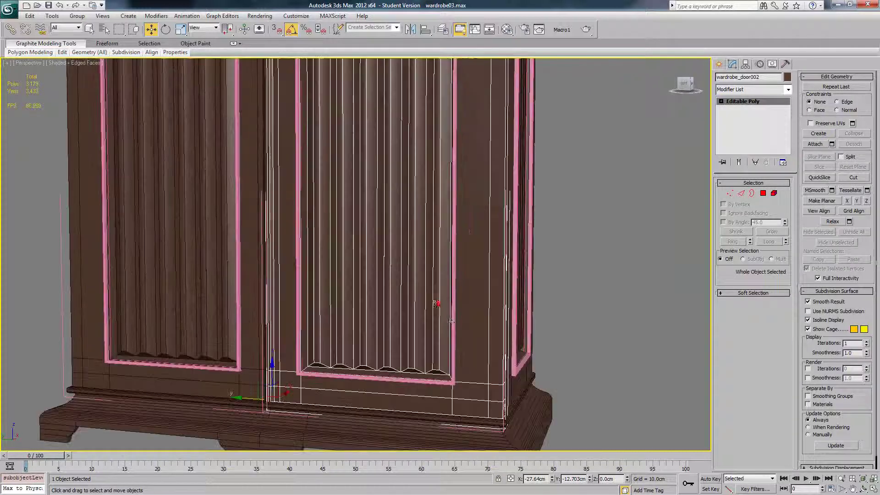
{"action": "middle_click_drag", "start_coordinate": [630, 298], "coordinate": [632, 252]}
{"action": "left_click", "coordinate": [740, 194]}
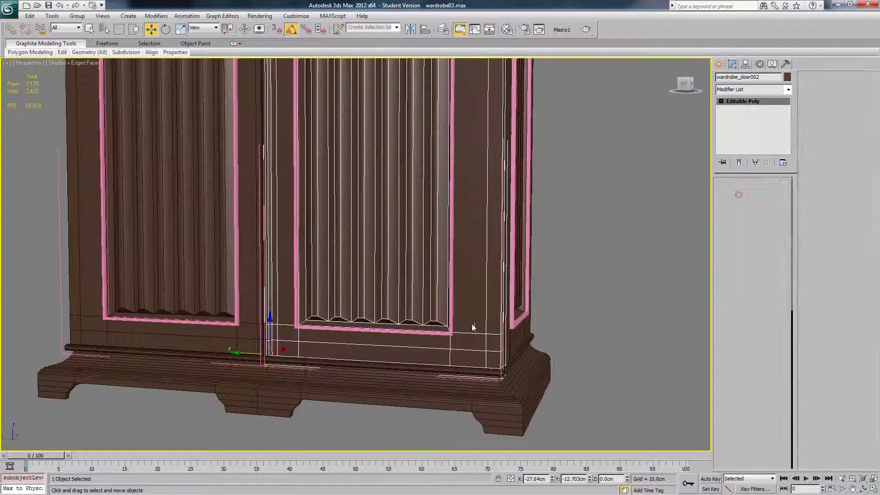
{"action": "left_click", "coordinate": [431, 349]}
{"action": "left_click", "coordinate": [461, 349], "text": "shift"}
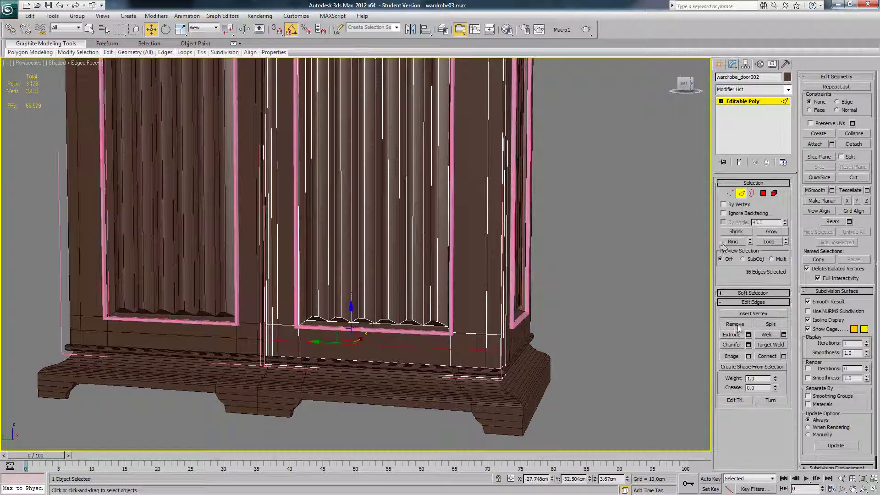
{"action": "middle_click_drag", "start_coordinate": [487, 291], "coordinate": [513, 285], "text": "alt"}
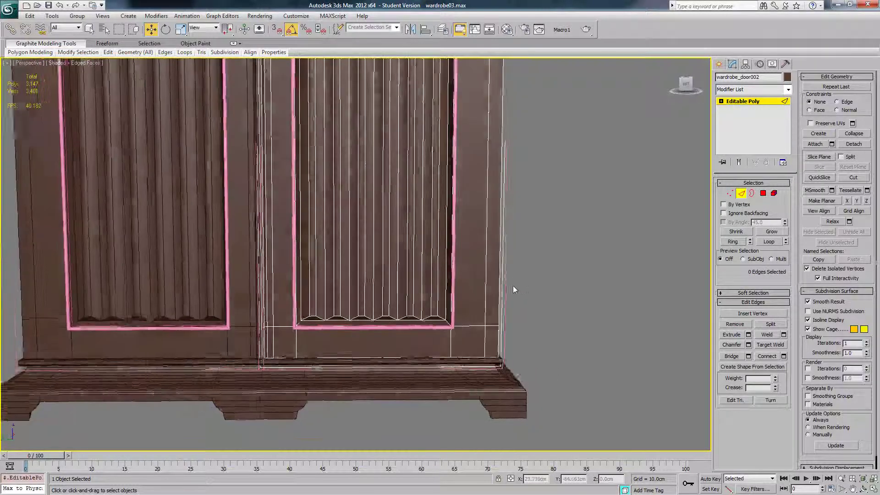
- Examine the wardrobe's cornice, back and side panels for other unnecessary edges
{"action": "middle_click_drag", "start_coordinate": [421, 137], "coordinate": [344, 223]}
{"action": "scroll", "coordinate": [449, 219], "scroll_direction": "down", "scroll_amount": 3}
{"action": "scroll", "coordinate": [403, 218], "scroll_direction": "down", "scroll_amount": 3}
{"action": "middle_click_drag", "start_coordinate": [431, 194], "coordinate": [436, 246]}
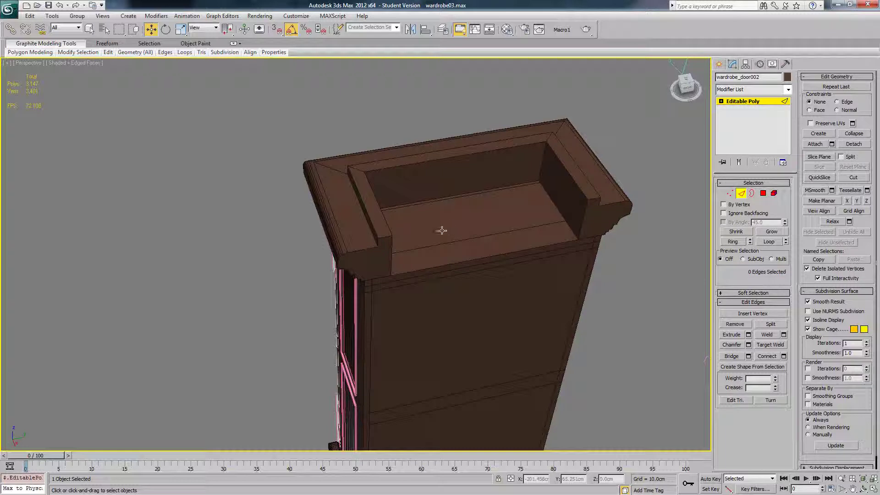
{"action": "middle_click_drag", "start_coordinate": [457, 264], "coordinate": [586, 201], "text": "alt"}
{"action": "scroll", "coordinate": [528, 240], "scroll_direction": "down", "scroll_amount": 3}
{"action": "scroll", "coordinate": [528, 252], "scroll_direction": "up", "scroll_amount": 4}
{"action": "middle_click_drag", "start_coordinate": [528, 252], "coordinate": [558, 275], "text": "alt"}
{"action": "middle_click_drag", "start_coordinate": [558, 275], "coordinate": [456, 276]}
- Isolate the wardrobe's base moulding and add an Edit Poly modifier above its Symmetry modifier
{"action": "left_click", "coordinate": [742, 195]}
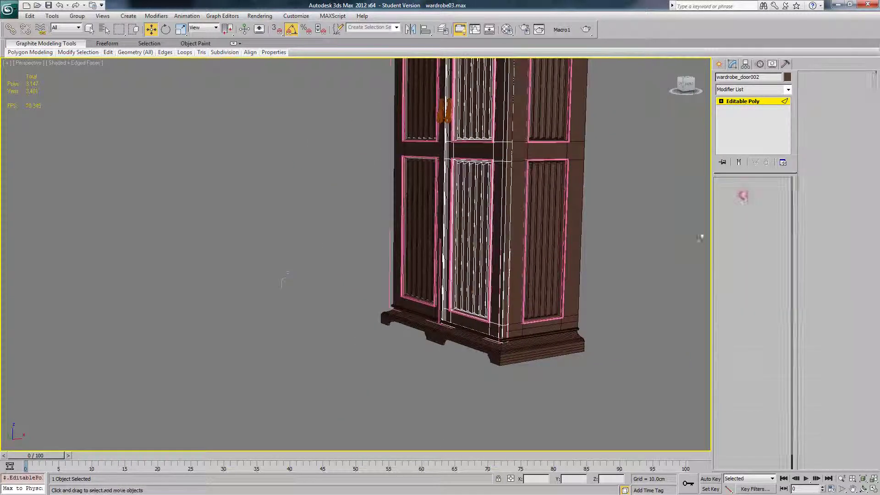
{"action": "scroll", "coordinate": [550, 341], "scroll_direction": "up", "scroll_amount": 5}
{"action": "middle_click_drag", "start_coordinate": [643, 393], "coordinate": [549, 320]}
{"action": "left_click", "coordinate": [551, 320]}
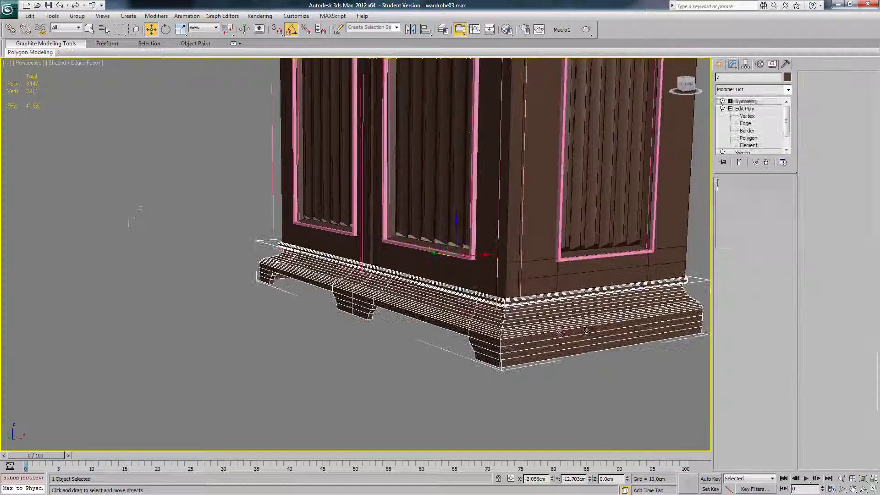
{"action": "right_click", "coordinate": [588, 329]}
{"action": "left_click", "coordinate": [606, 295]}
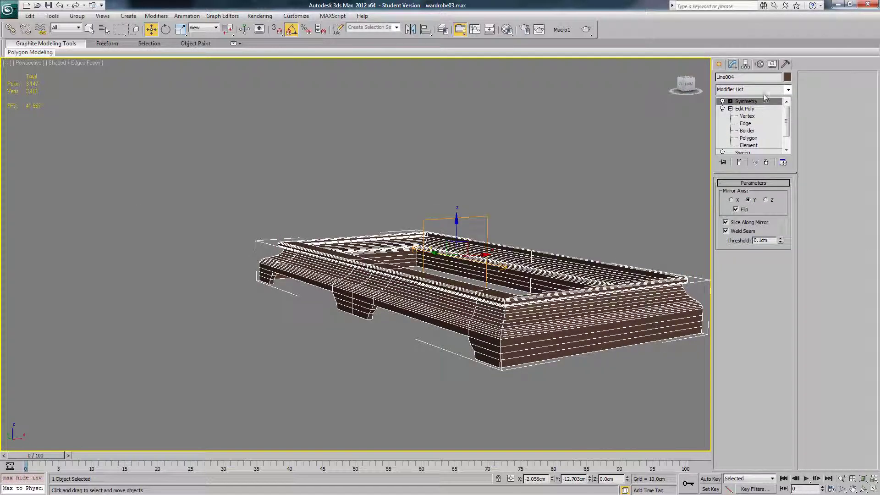
{"action": "left_click", "coordinate": [764, 90]}
{"action": "left_click", "coordinate": [756, 333]}
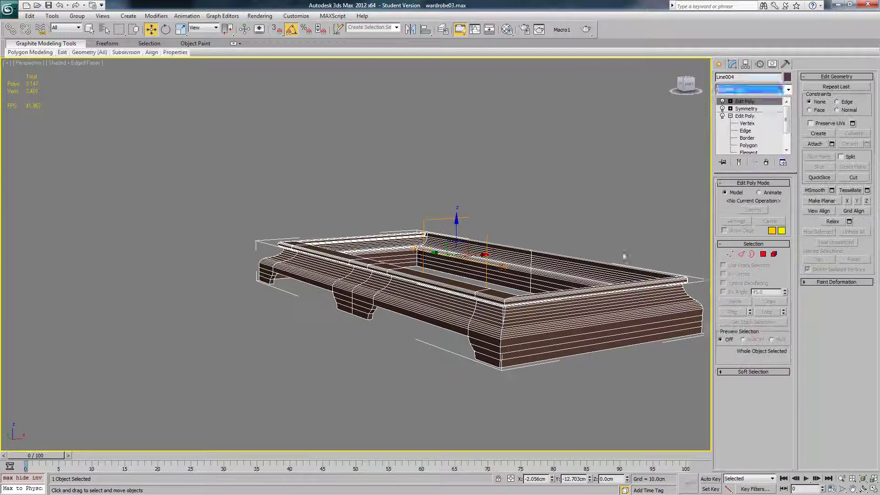
- Remove the vertical edge loop at the middle of the base's long rear side
{"action": "middle_click_drag", "start_coordinate": [624, 255], "coordinate": [538, 246], "text": "alt"}
{"action": "left_click", "coordinate": [741, 255]}
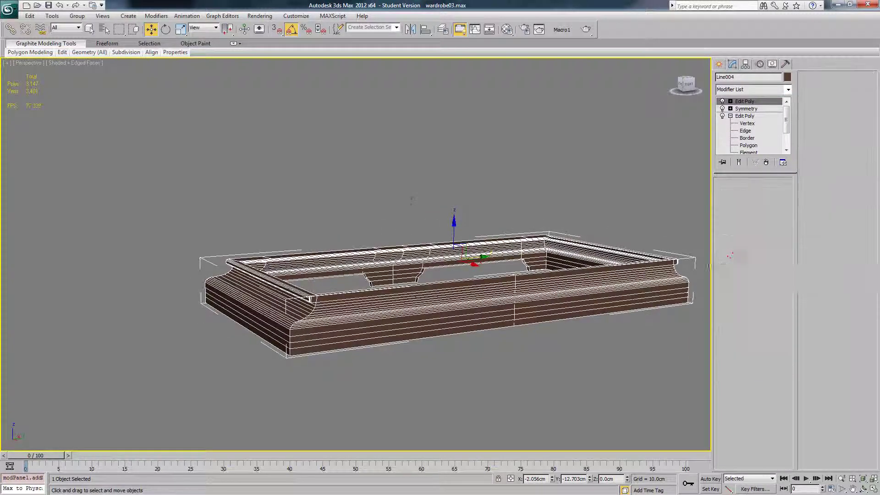
{"action": "middle_click_drag", "start_coordinate": [510, 299], "coordinate": [442, 294]}
{"action": "scroll", "coordinate": [446, 294], "scroll_direction": "up", "scroll_amount": 4}
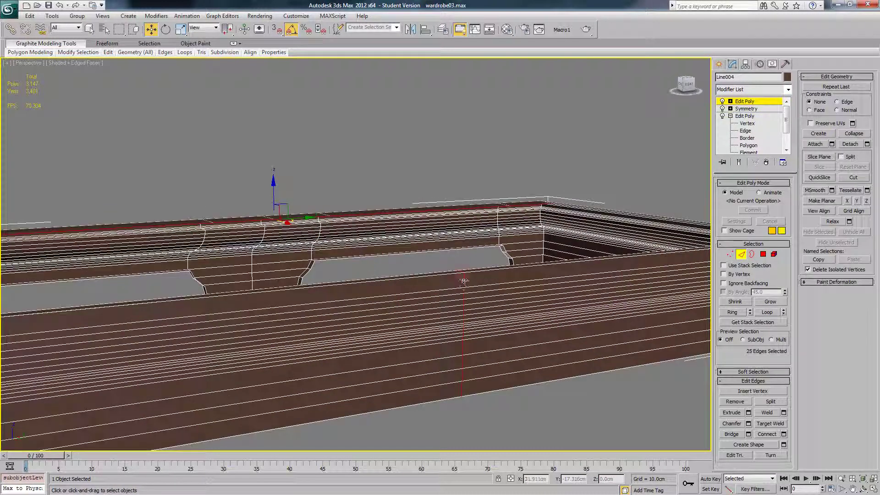
{"action": "left_click", "coordinate": [463, 286]}
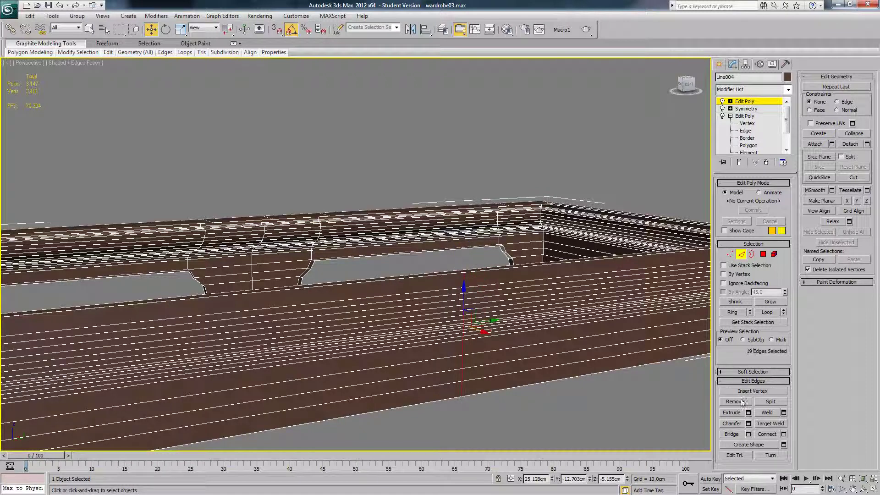
{"action": "scroll", "coordinate": [576, 347], "scroll_direction": "down", "scroll_amount": 5}
- Examine the horizontal edges along the base's curved profile and upper lip around the front corner
{"action": "middle_click_drag", "start_coordinate": [392, 293], "coordinate": [467, 290], "text": "alt"}
{"action": "scroll", "coordinate": [464, 283], "scroll_direction": "up", "scroll_amount": 5}
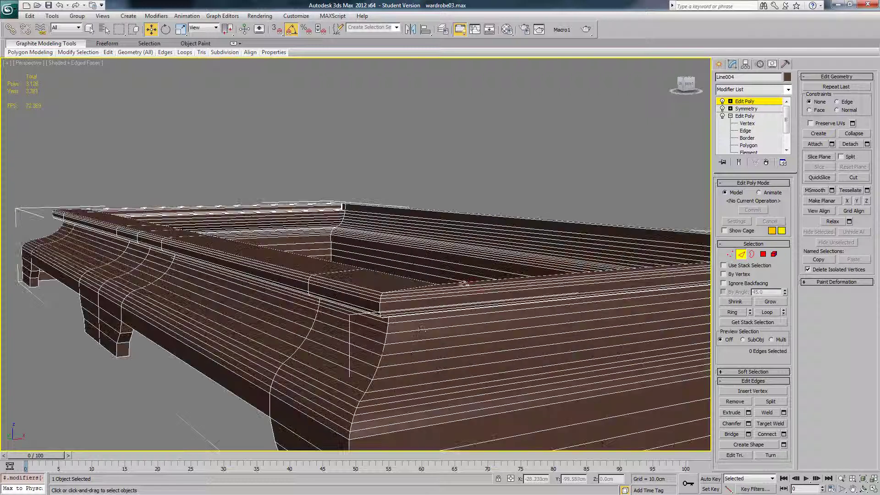
{"action": "middle_click_drag", "start_coordinate": [419, 331], "coordinate": [421, 304]}
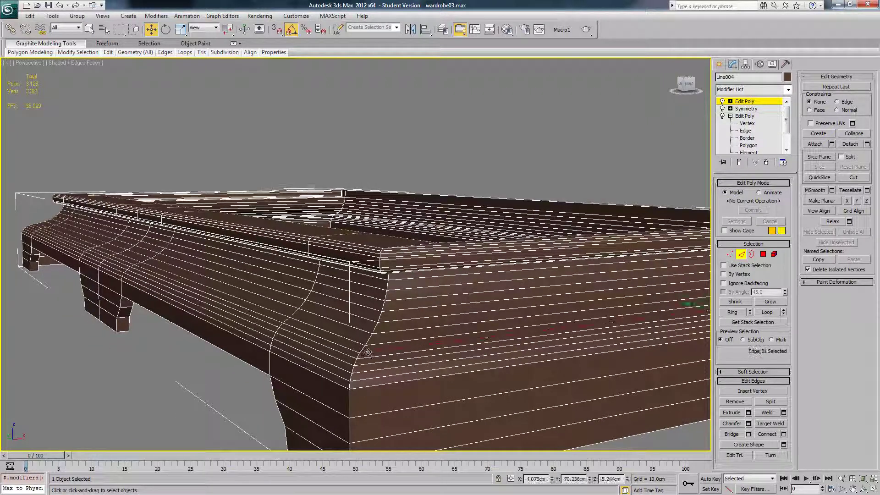
{"action": "middle_click_drag", "start_coordinate": [369, 361], "coordinate": [390, 318], "text": "alt"}
{"action": "scroll", "coordinate": [395, 268], "scroll_direction": "up", "scroll_amount": 5}
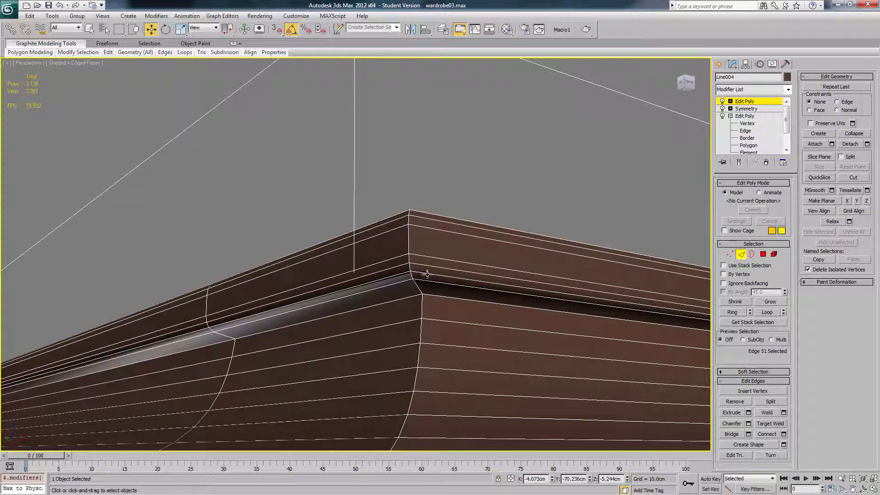
{"action": "left_click", "coordinate": [400, 274], "text": "shift"}
{"action": "middle_click_drag", "start_coordinate": [485, 264], "coordinate": [465, 279], "text": "alt"}
{"action": "scroll", "coordinate": [487, 280], "scroll_direction": "down", "scroll_amount": 3}
{"action": "left_click", "coordinate": [466, 206]}
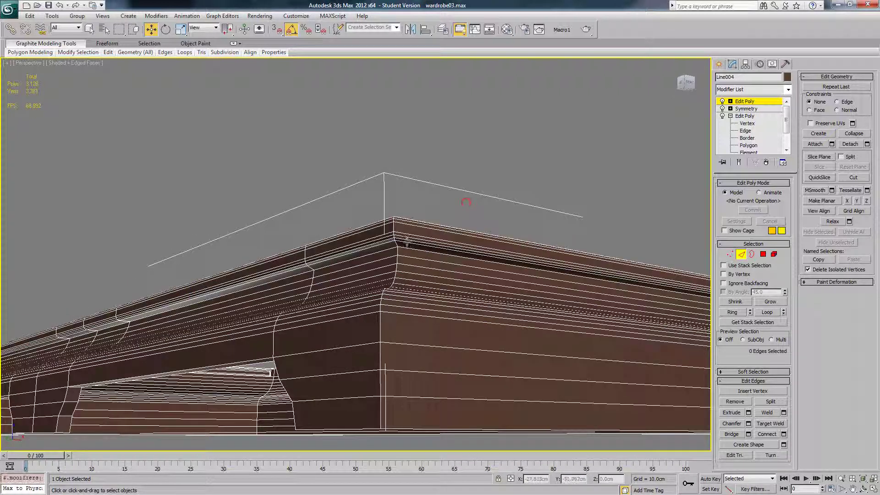
- Remove the horizontal edge loop along the base's upper lip, undo it to compare, and remove it again with its vertices
{"action": "double_click", "coordinate": [386, 240]}
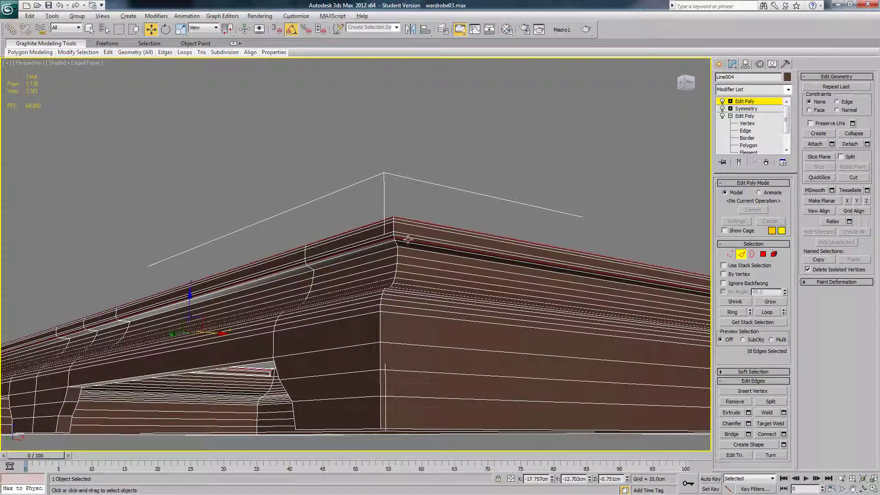
{"action": "mouse_move", "coordinate": [408, 239]}
{"action": "middle_mouse_down", "text": "alt"}
{"action": "mouse_move", "coordinate": [444, 264]}
{"action": "mouse_move", "coordinate": [400, 244]}
{"action": "middle_mouse_up", "text": "alt"}
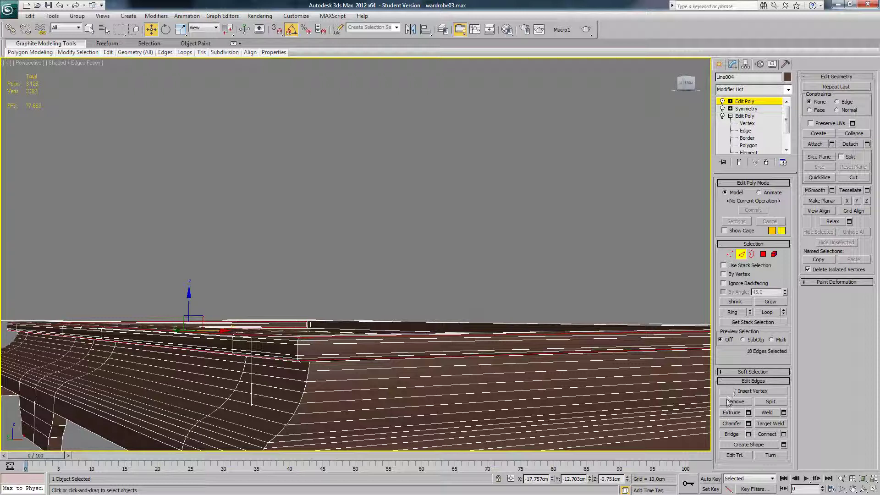
{"action": "middle_click_drag", "start_coordinate": [497, 308], "coordinate": [498, 253], "text": "alt"}
{"action": "key", "text": "ctrl+z"}
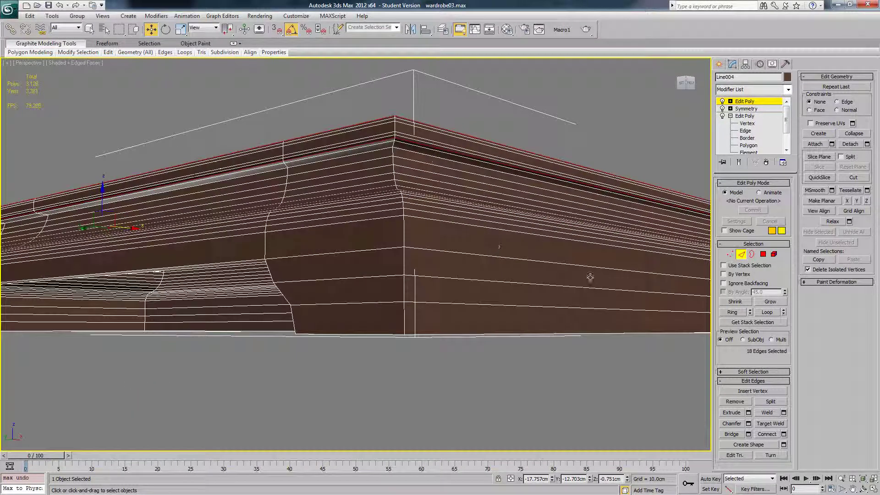
{"action": "middle_click_drag", "start_coordinate": [469, 202], "coordinate": [473, 218], "text": "alt"}
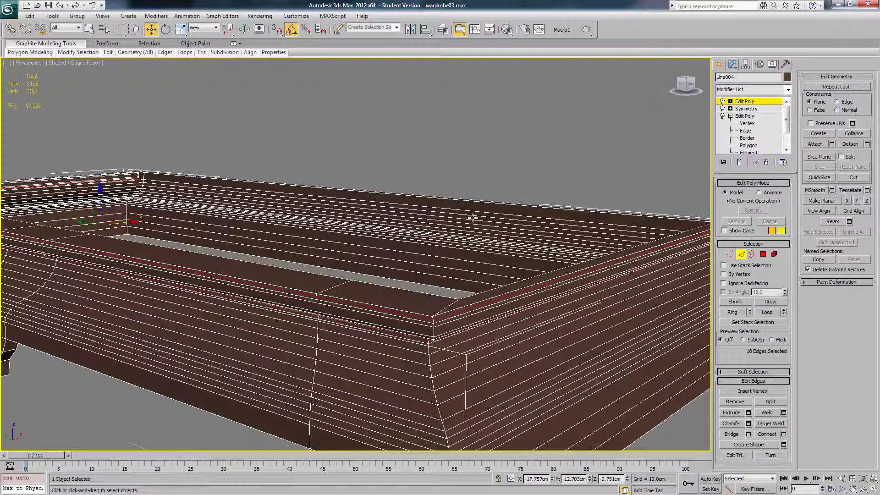
{"action": "left_click", "coordinate": [733, 401], "text": "ctrl"}
{"action": "middle_click_drag", "start_coordinate": [537, 316], "coordinate": [535, 288], "text": "alt"}
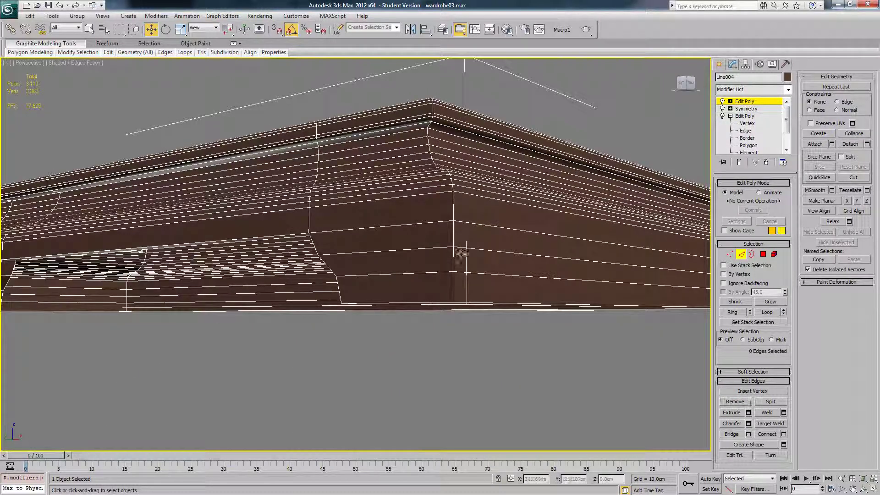
- Remove the vertical edge loop running through the centre of the base's middle foot
{"action": "middle_click_drag", "start_coordinate": [407, 195], "coordinate": [414, 177], "text": "alt"}
{"action": "middle_click_drag", "start_coordinate": [432, 128], "coordinate": [559, 201]}
{"action": "scroll", "coordinate": [425, 199], "scroll_direction": "down", "scroll_amount": 4}
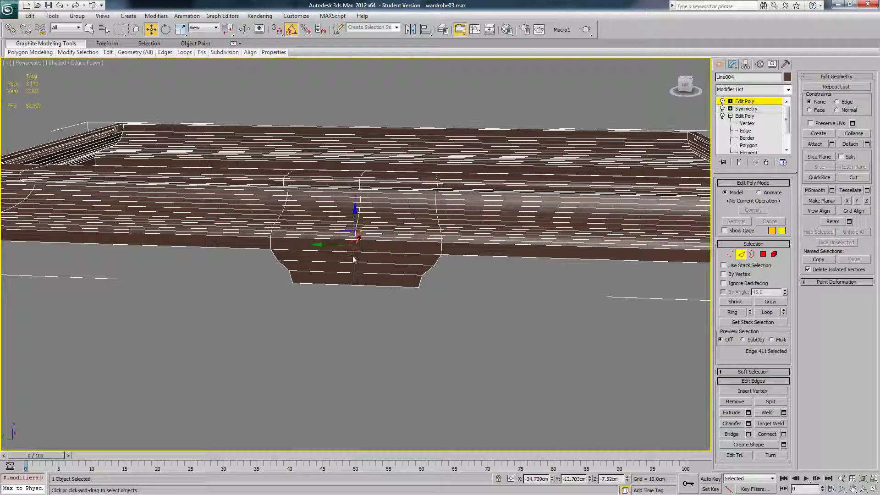
{"action": "mouse_move", "coordinate": [391, 209]}
{"action": "middle_mouse_down", "text": "alt"}
{"action": "mouse_move", "coordinate": [362, 224]}
{"action": "mouse_move", "coordinate": [388, 208]}
{"action": "middle_mouse_up", "text": "alt"}
{"action": "scroll", "coordinate": [366, 209], "scroll_direction": "down", "scroll_amount": 3}
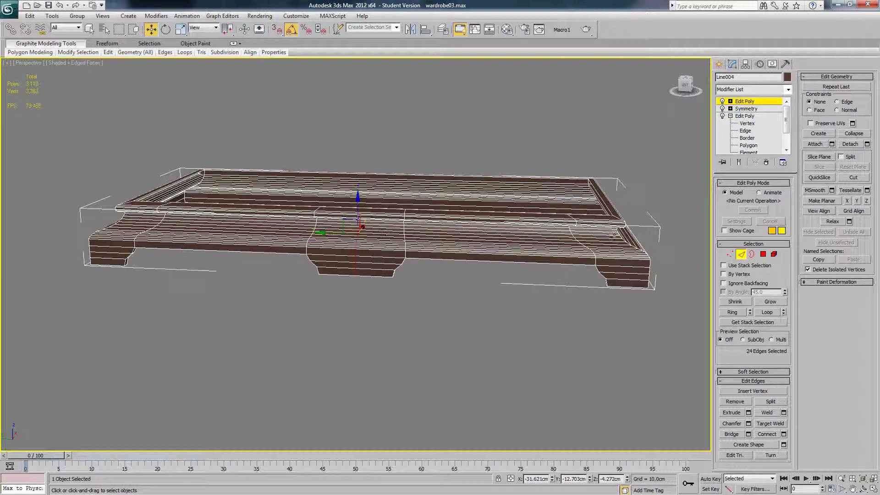
{"action": "mouse_move", "coordinate": [488, 243]}
{"action": "middle_mouse_down", "text": "alt"}
{"action": "mouse_move", "coordinate": [451, 265]}
{"action": "mouse_move", "coordinate": [477, 253]}
{"action": "middle_mouse_up", "text": "alt"}
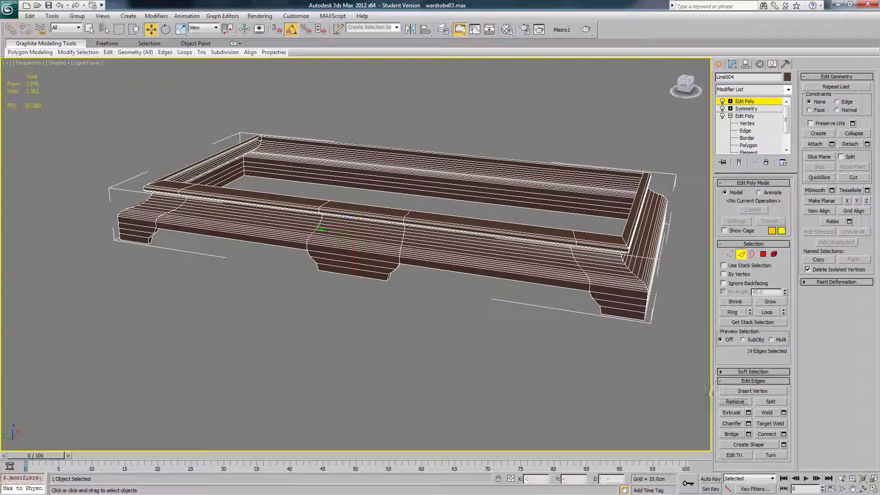
- Check the simplified base in shaded display with edged faces turned off
{"action": "middle_click_drag", "start_coordinate": [442, 293], "coordinate": [467, 277], "text": "alt"}
{"action": "key", "text": "F4"}
{"action": "key", "text": "F4"}
{"action": "key", "text": "F4"}
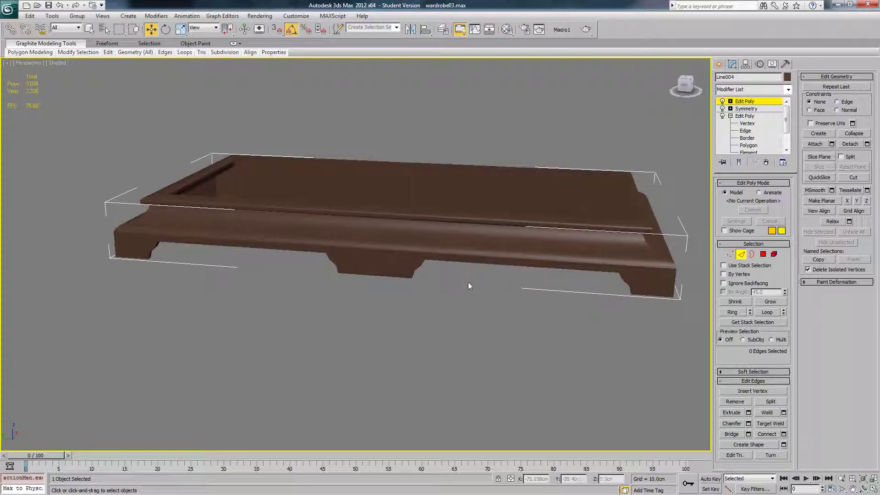
{"action": "middle_click_drag", "start_coordinate": [478, 285], "coordinate": [450, 260], "text": "alt"}
- Unhide all objects, turn edged faces back on and leave edge editing on the base
{"action": "right_click", "coordinate": [490, 257]}
{"action": "left_click", "coordinate": [509, 219]}
{"action": "key", "text": "F4"}
{"action": "mouse_move", "coordinate": [386, 221]}
{"action": "middle_mouse_down"}
{"action": "mouse_move", "coordinate": [405, 230]}
{"action": "mouse_move", "coordinate": [347, 269]}
{"action": "mouse_move", "coordinate": [351, 279]}
{"action": "middle_mouse_up"}
{"action": "left_click", "coordinate": [755, 101]}
- Select the pull ring of the right-hand door handle and start editing its edges
{"action": "scroll", "coordinate": [357, 265], "scroll_direction": "up", "scroll_amount": 10}
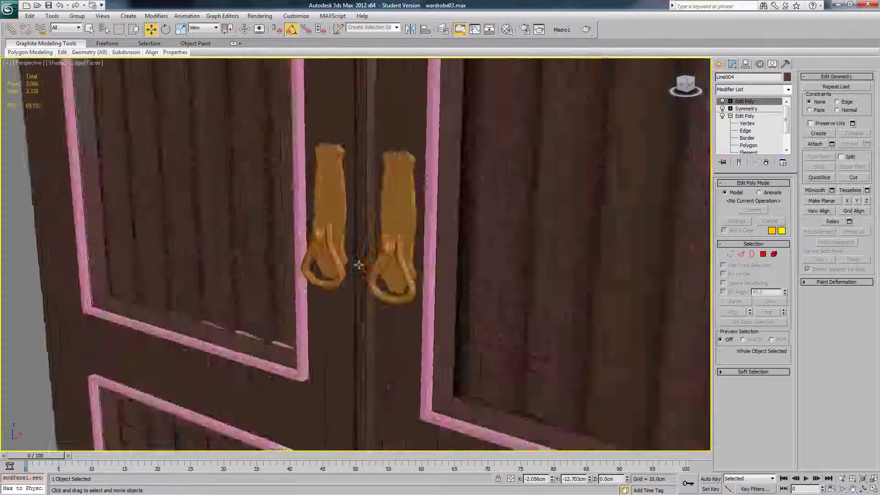
{"action": "left_click", "coordinate": [451, 245]}
{"action": "middle_click_drag", "start_coordinate": [451, 245], "coordinate": [514, 246], "text": "alt"}
{"action": "left_click", "coordinate": [489, 264]}
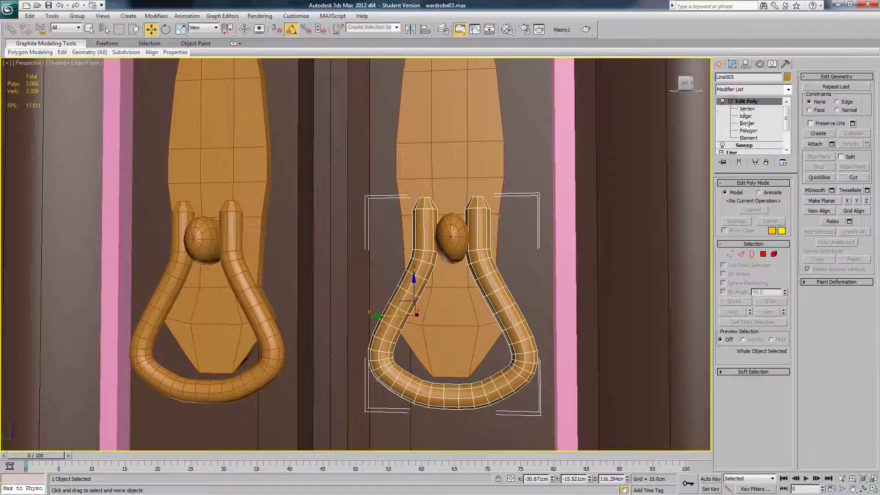
{"action": "left_click", "coordinate": [745, 117]}
- Try to remove several edge loops around the handle's pull ring at once, then undo the removal
{"action": "middle_click_drag", "start_coordinate": [540, 304], "coordinate": [525, 269]}
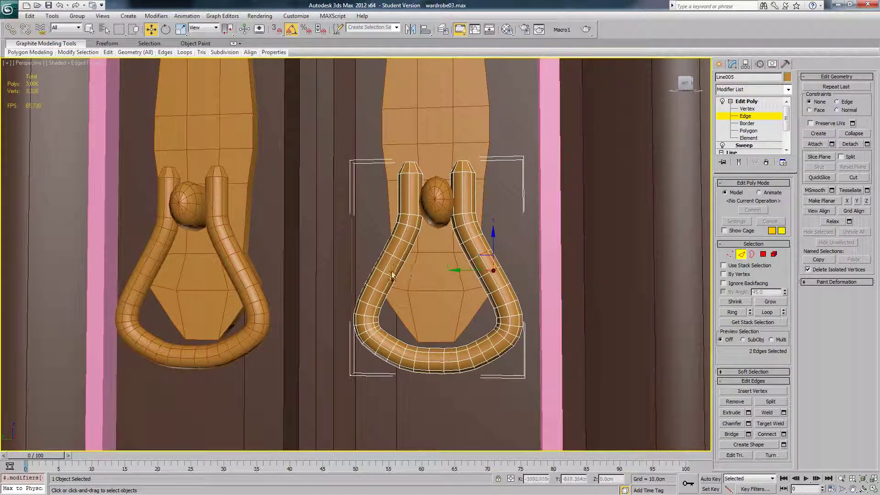
{"action": "left_click", "coordinate": [396, 259]}
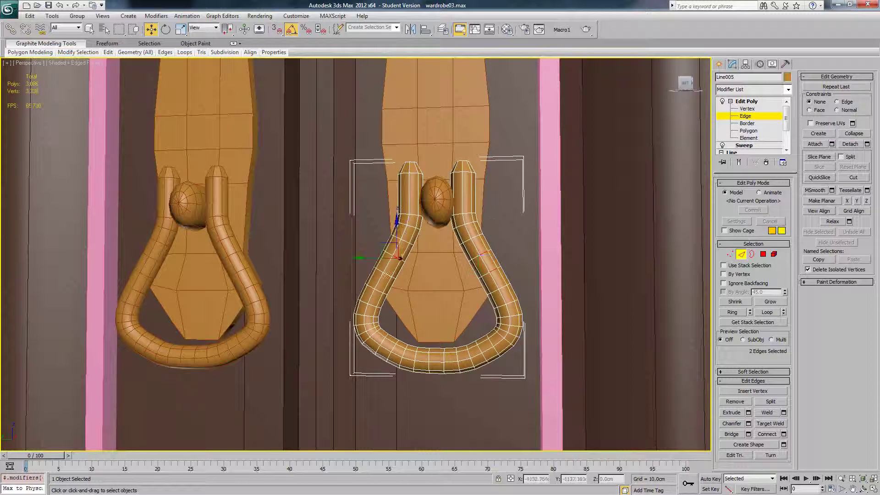
{"action": "left_click", "coordinate": [383, 342]}
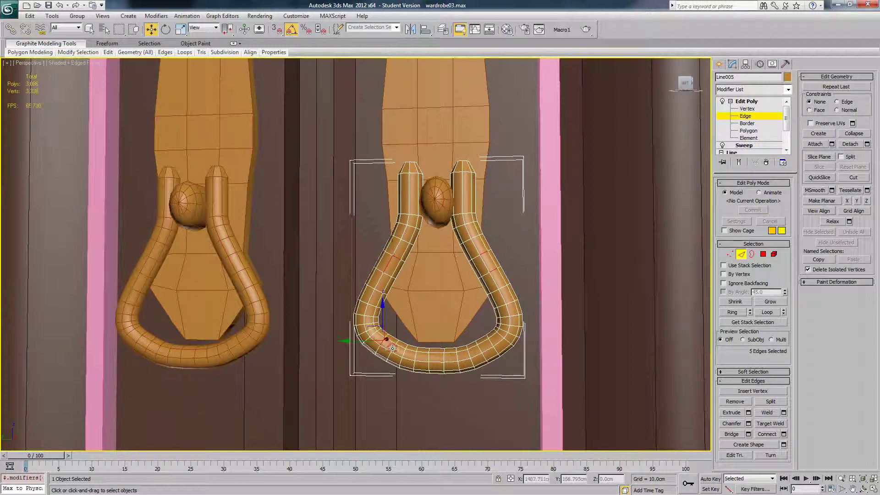
{"action": "left_click", "coordinate": [491, 344], "text": "ctrl"}
{"action": "left_click", "coordinate": [480, 349], "text": "ctrl"}
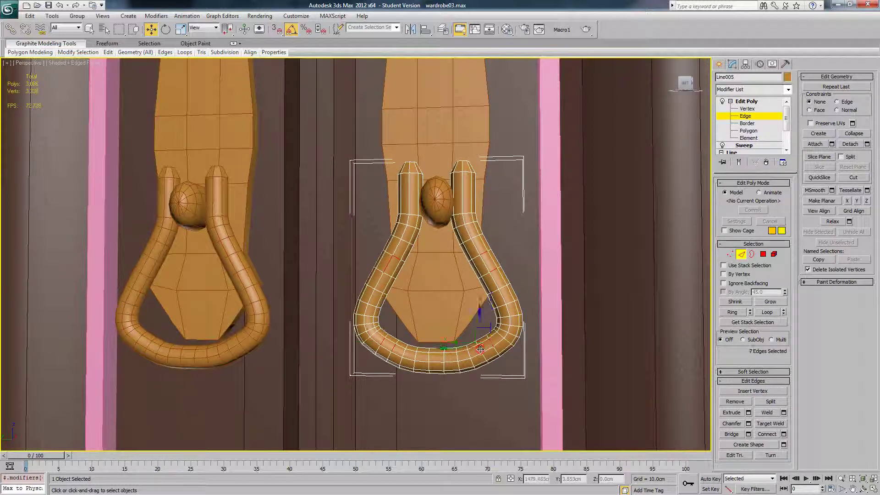
{"action": "left_click", "coordinate": [480, 350], "text": "ctrl"}
{"action": "left_click", "coordinate": [768, 311]}
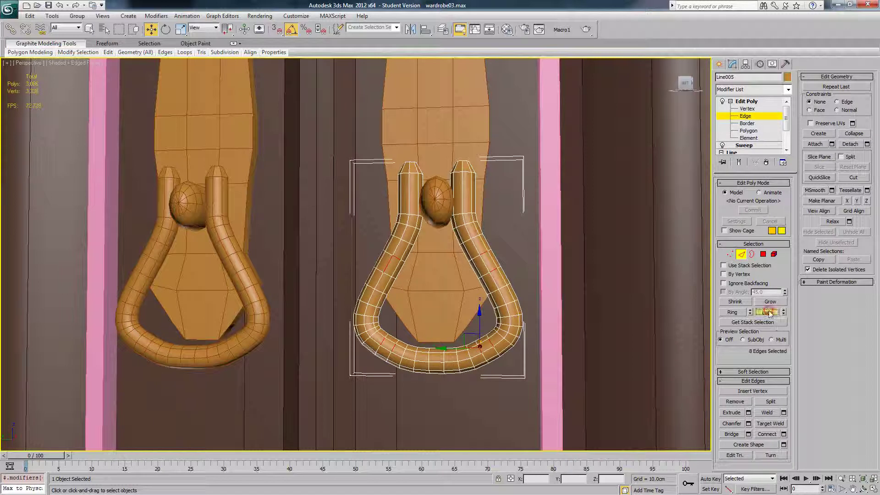
{"action": "key", "text": "ctrl+z"}
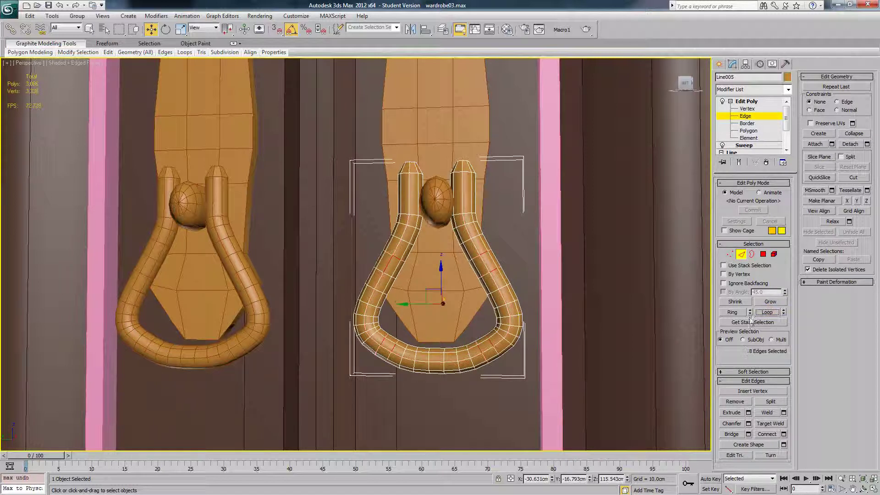
{"action": "left_click", "coordinate": [387, 262], "text": "alt"}
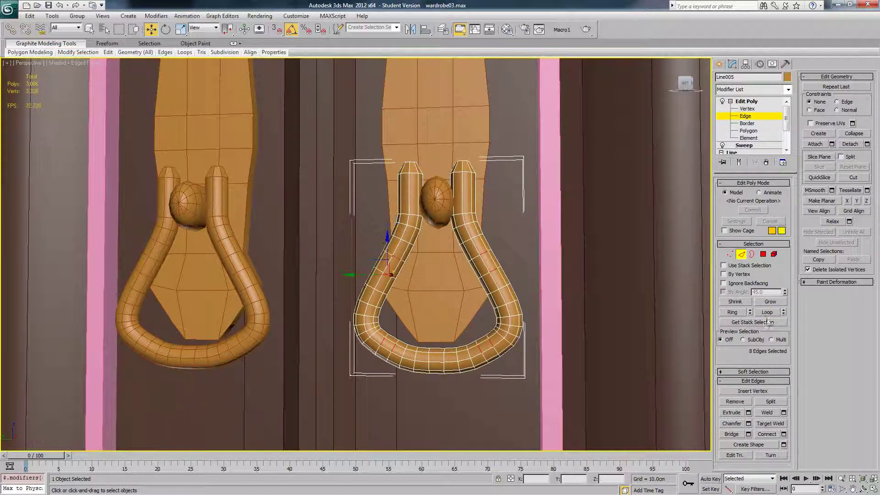
{"action": "left_click", "coordinate": [768, 312]}
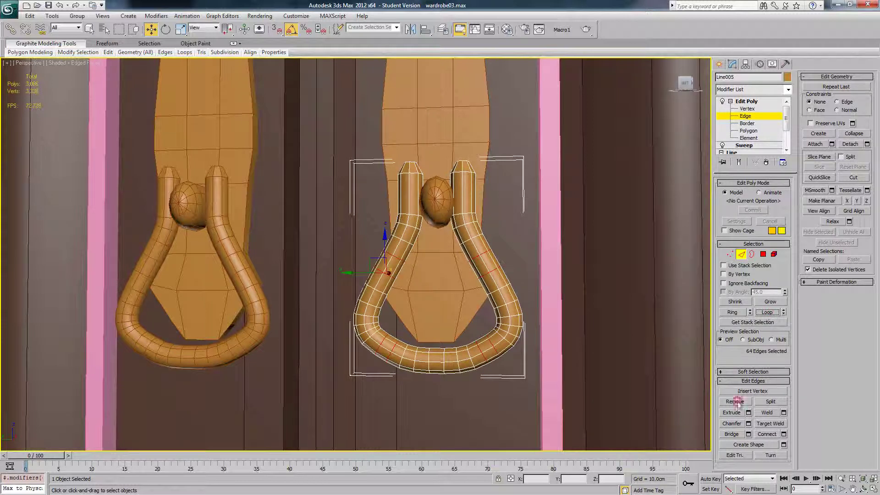
{"action": "left_click", "coordinate": [734, 401]}
{"action": "key", "text": "ctrl+z"}
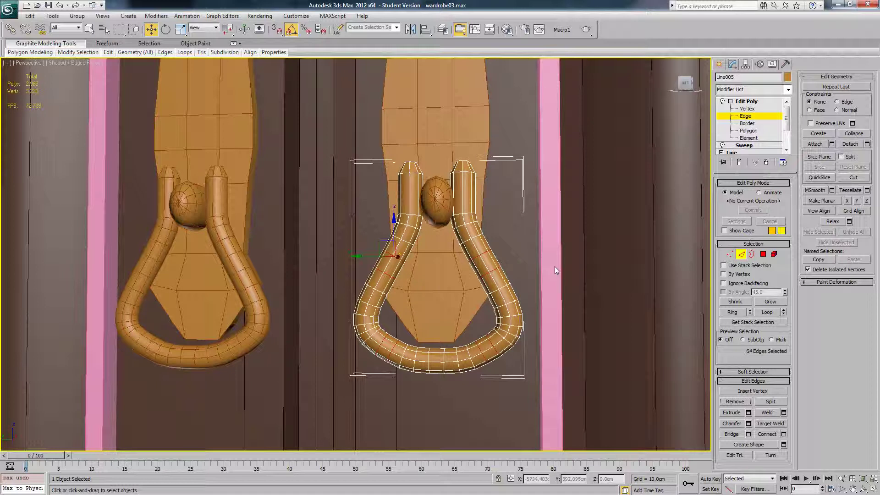
- Remove one cross-section edge loop from the straight right side of the handle's pull ring
{"action": "middle_click_drag", "start_coordinate": [505, 289], "coordinate": [394, 274], "text": "alt"}
{"action": "scroll", "coordinate": [468, 272], "scroll_direction": "up", "scroll_amount": 5}
{"action": "scroll", "coordinate": [469, 272], "scroll_direction": "down", "scroll_amount": 5}
{"action": "scroll", "coordinate": [412, 275], "scroll_direction": "up", "scroll_amount": 5}
{"action": "middle_click_drag", "start_coordinate": [524, 326], "coordinate": [514, 153]}
{"action": "left_click", "coordinate": [513, 154]}
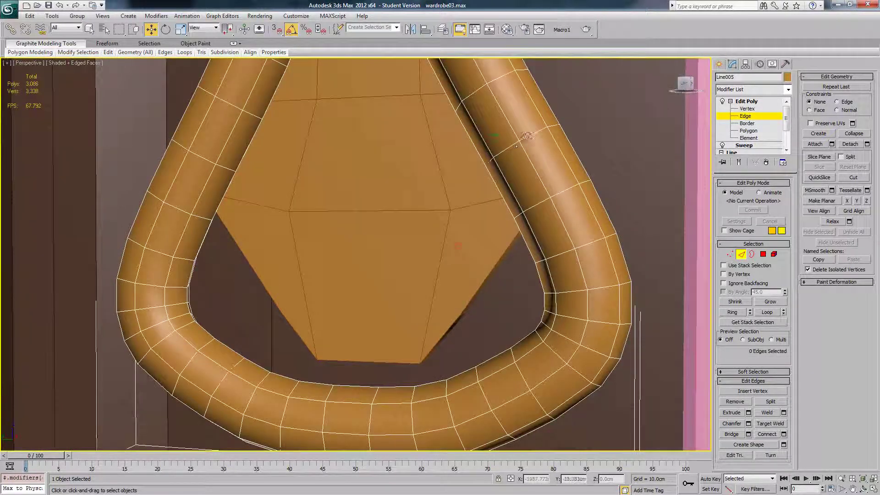
{"action": "left_click", "coordinate": [525, 137]}
{"action": "double_click", "coordinate": [512, 146]}
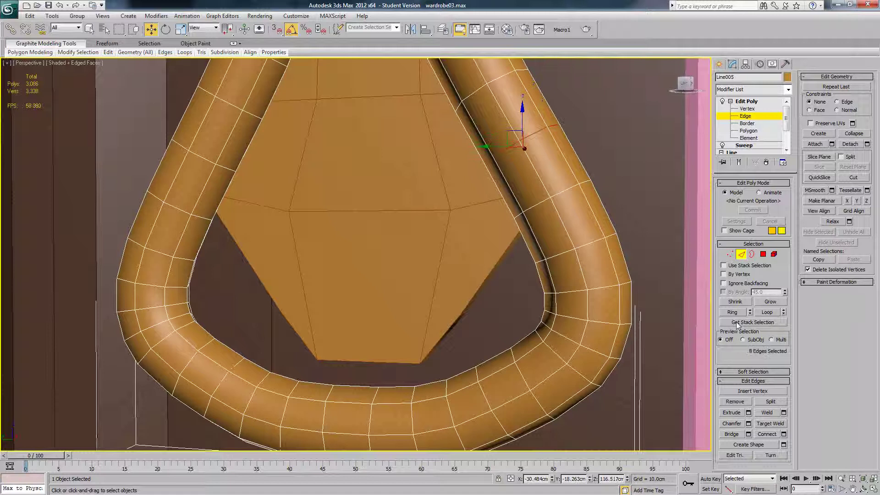
{"action": "left_click", "coordinate": [765, 314]}
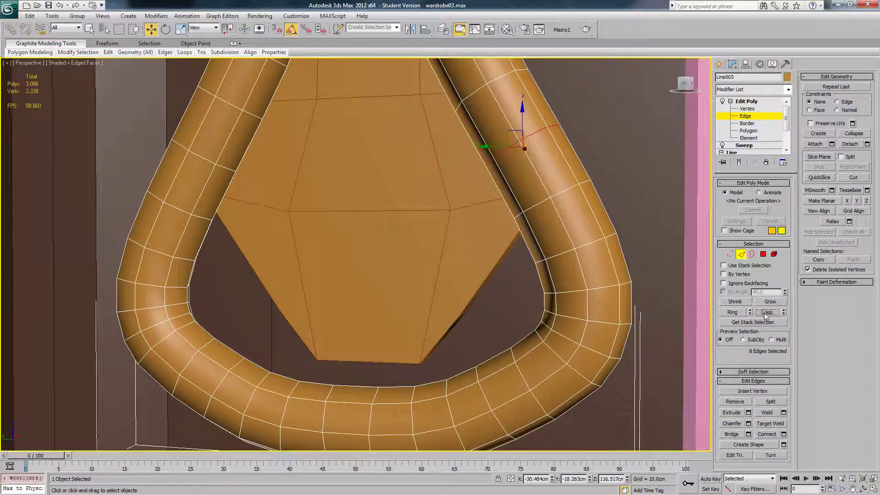
{"action": "left_click", "coordinate": [735, 401]}
- Remove the matching cross-section edge loop from the straight left side of the handle's pull ring
{"action": "scroll", "coordinate": [453, 215], "scroll_direction": "down", "scroll_amount": 2}
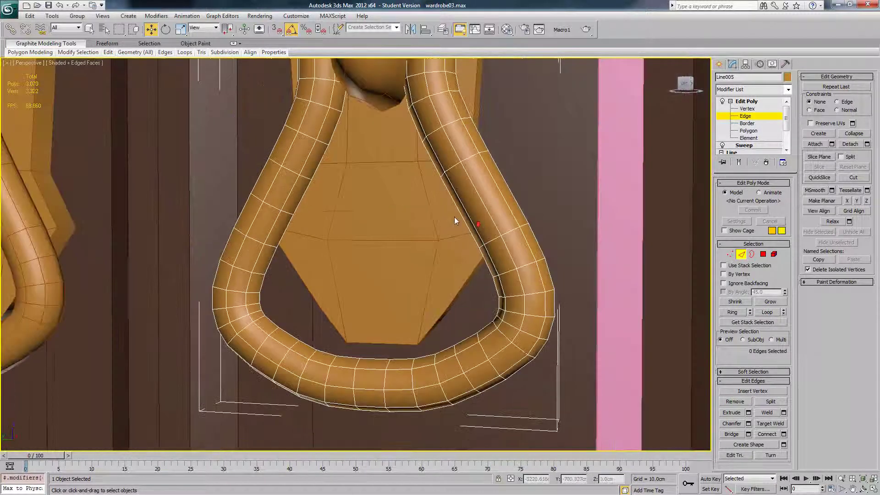
{"action": "left_click", "coordinate": [274, 207]}
{"action": "left_click", "coordinate": [255, 196], "text": "ctrl"}
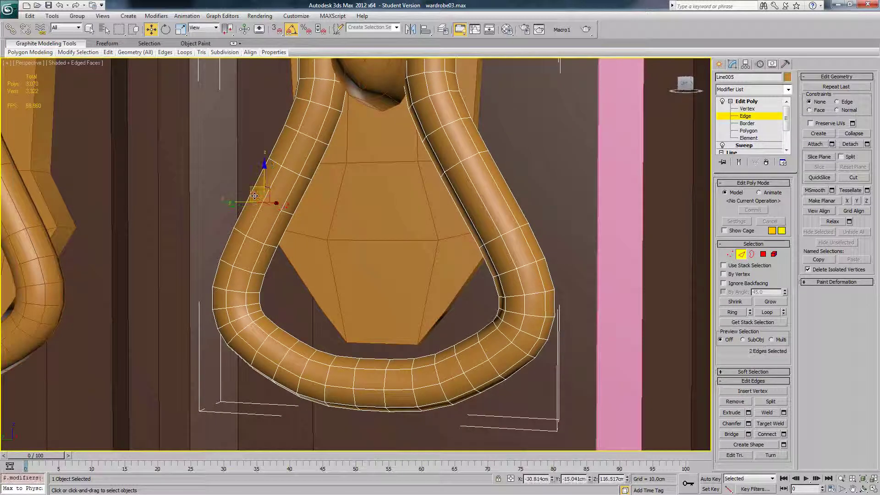
{"action": "left_click", "coordinate": [285, 212], "text": "ctrl"}
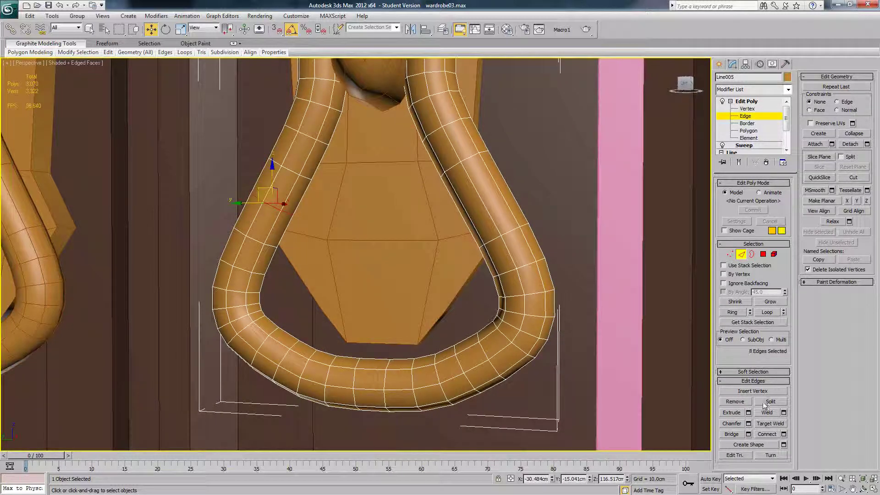
{"action": "left_click", "coordinate": [735, 402]}
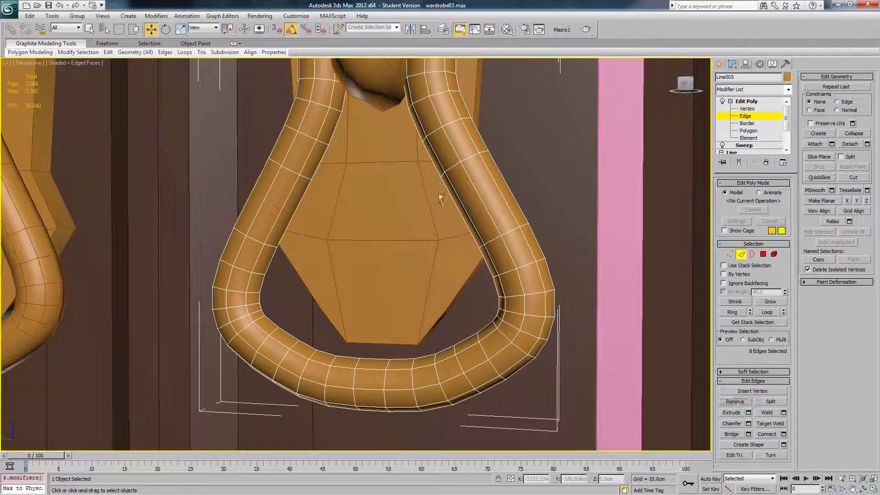
- Examine the remaining edge loops around the simplified pull ring and its curved corners
{"action": "scroll", "coordinate": [440, 194], "scroll_direction": "down", "scroll_amount": 1}
{"action": "scroll", "coordinate": [432, 204], "scroll_direction": "down", "scroll_amount": 2}
{"action": "mouse_move", "coordinate": [431, 211]}
{"action": "middle_mouse_down", "text": "alt"}
{"action": "mouse_move", "coordinate": [447, 212]}
{"action": "mouse_move", "coordinate": [439, 218]}
{"action": "middle_mouse_up", "text": "alt"}
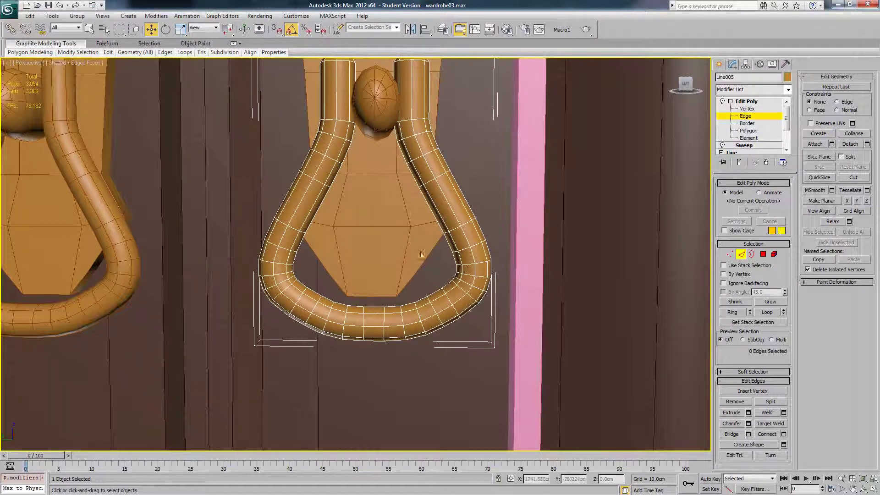
{"action": "middle_click_drag", "start_coordinate": [399, 317], "coordinate": [403, 299]}
{"action": "scroll", "coordinate": [402, 299], "scroll_direction": "up", "scroll_amount": 1}
{"action": "scroll", "coordinate": [398, 294], "scroll_direction": "down", "scroll_amount": 1}
{"action": "middle_click_drag", "start_coordinate": [360, 251], "coordinate": [386, 277]}
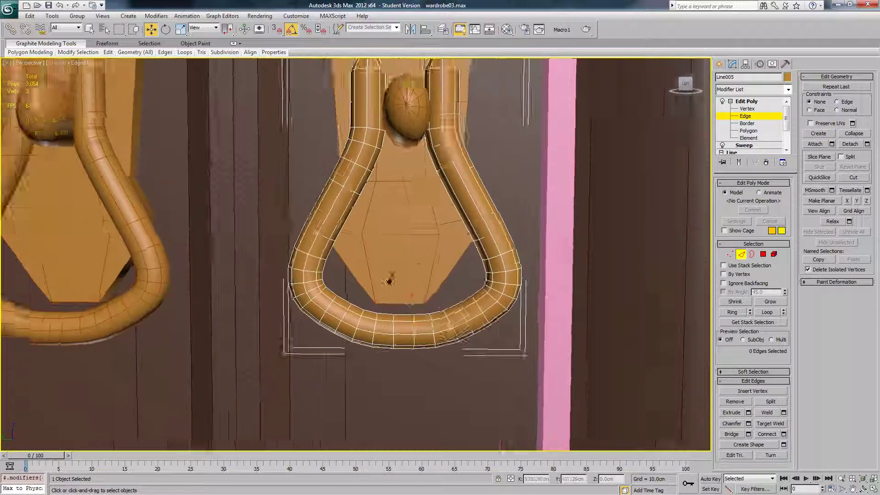
{"action": "scroll", "coordinate": [386, 276], "scroll_direction": "down", "scroll_amount": 3}
{"action": "middle_click_drag", "start_coordinate": [395, 223], "coordinate": [395, 243]}
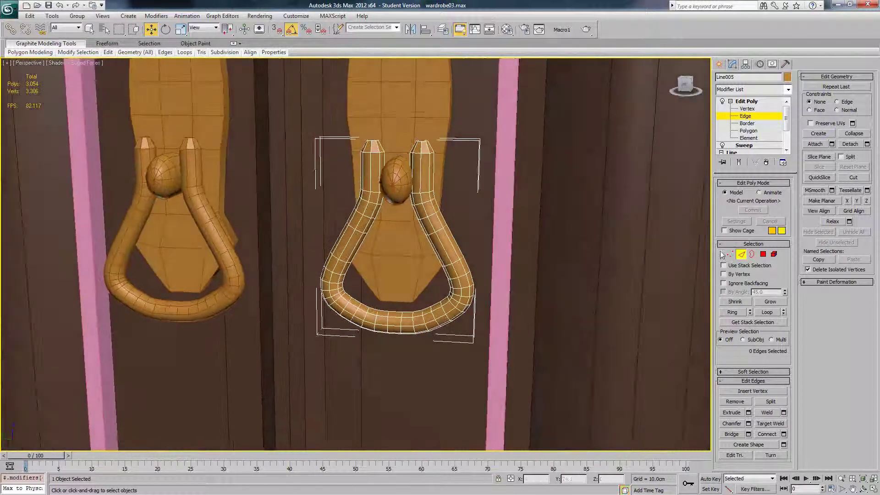
- Leave edge editing on the ring, hide everything except the right handle's knob and start editing the knob's edges
{"action": "left_click", "coordinate": [743, 255]}
{"action": "left_click", "coordinate": [407, 172]}
{"action": "middle_click_drag", "start_coordinate": [409, 171], "coordinate": [387, 253]}
{"action": "scroll", "coordinate": [387, 253], "scroll_direction": "up", "scroll_amount": 3}
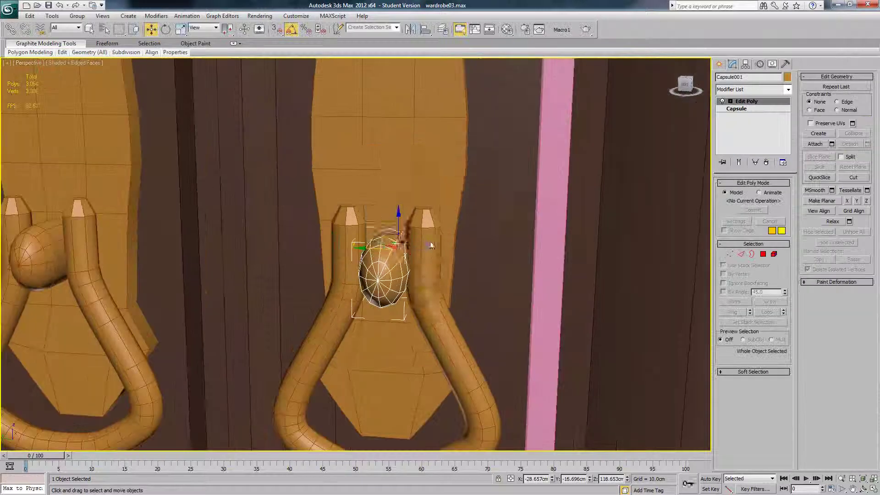
{"action": "right_click", "coordinate": [420, 244]}
{"action": "left_click", "coordinate": [453, 212]}
{"action": "left_click", "coordinate": [741, 254]}
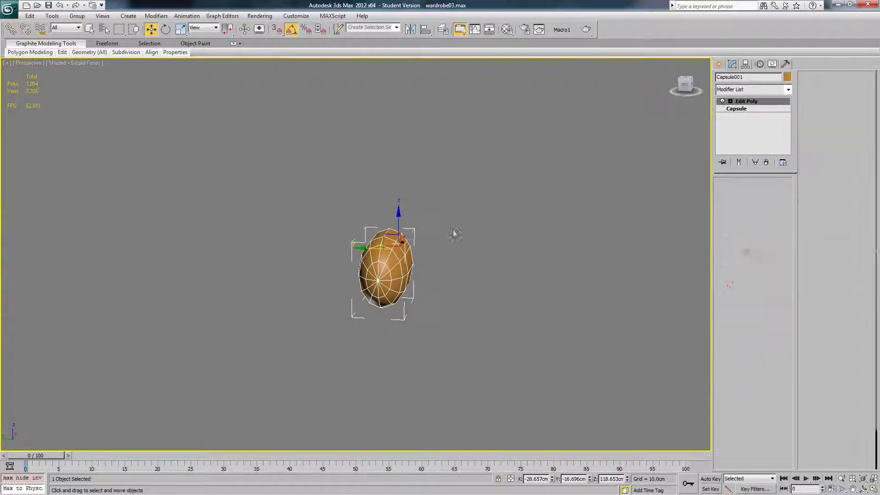
- Select every second lengthwise edge around the knob with a dot ring, extend the selection to full loops and remove them
{"action": "middle_click_drag", "start_coordinate": [445, 233], "coordinate": [398, 246], "text": "alt"}
{"action": "left_click", "coordinate": [380, 255]}
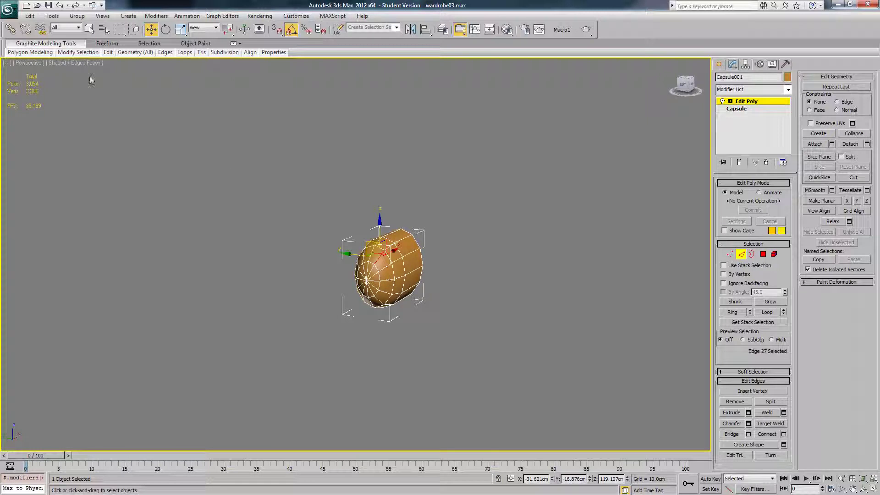
{"action": "mouse_move", "coordinate": [68, 56]}
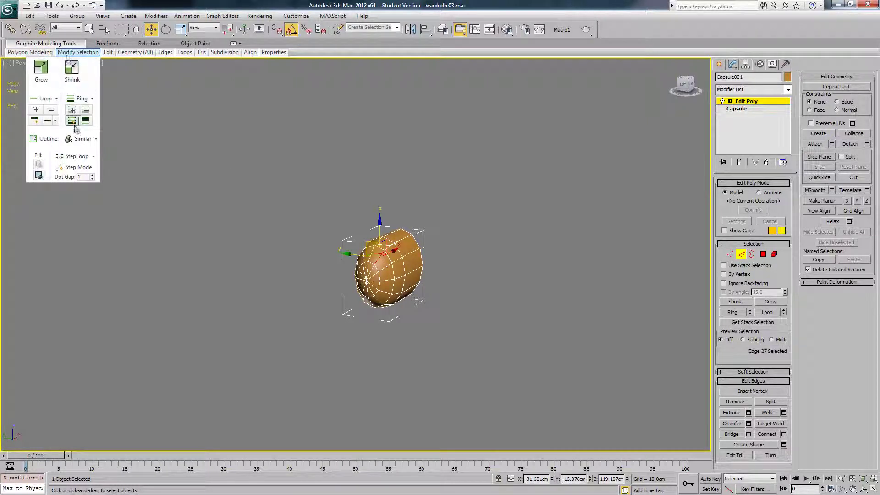
{"action": "left_click", "coordinate": [71, 156]}
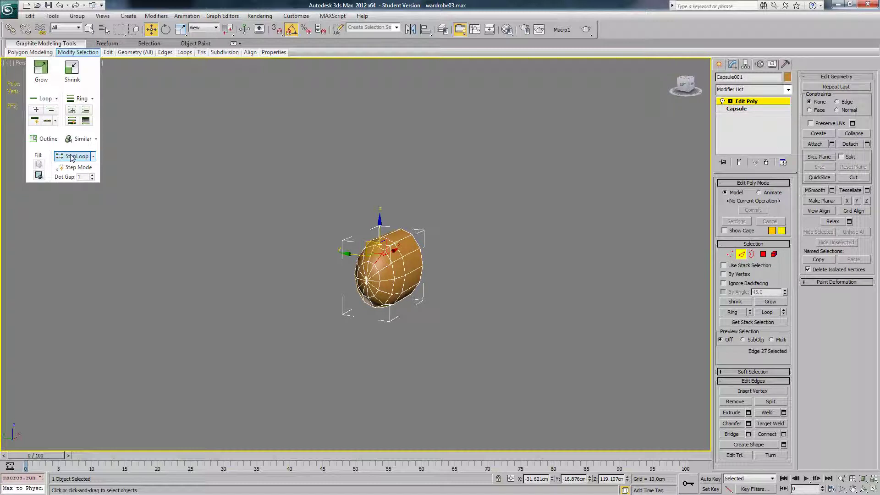
{"action": "left_click", "coordinate": [94, 157]}
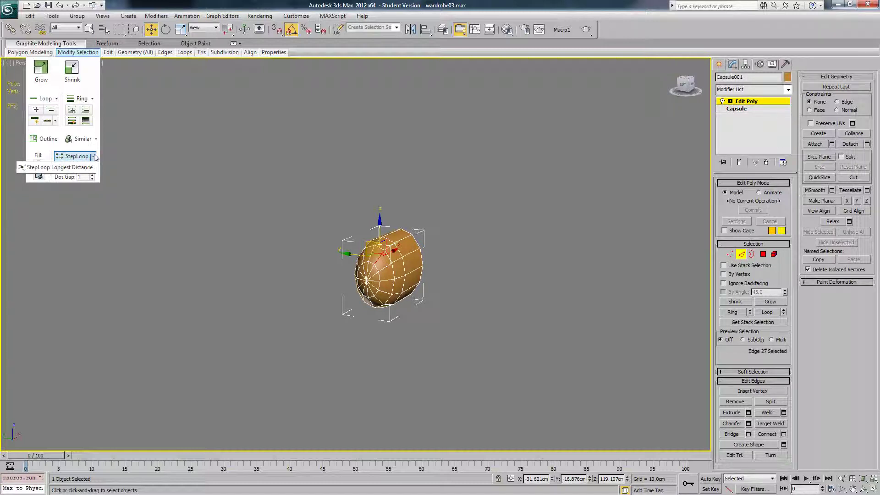
{"action": "left_click", "coordinate": [84, 155]}
{"action": "left_click", "coordinate": [88, 122]}
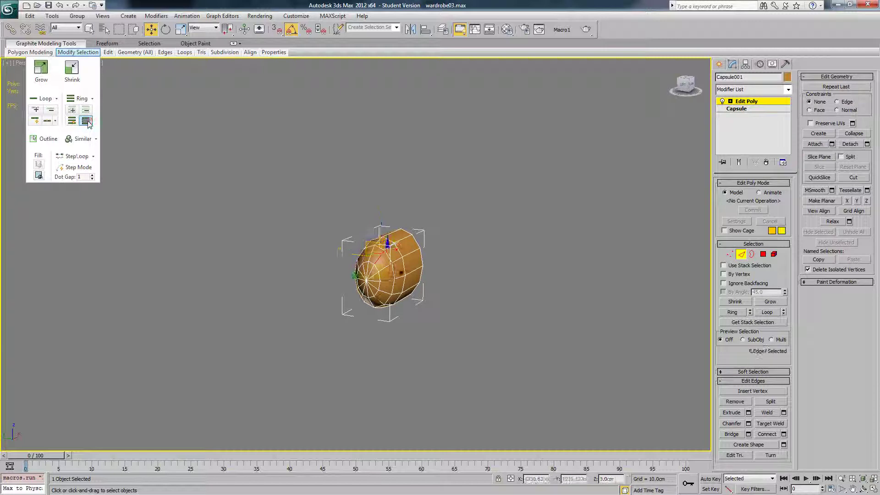
{"action": "middle_click_drag", "start_coordinate": [365, 222], "coordinate": [381, 225], "text": "alt"}
{"action": "left_click", "coordinate": [774, 313]}
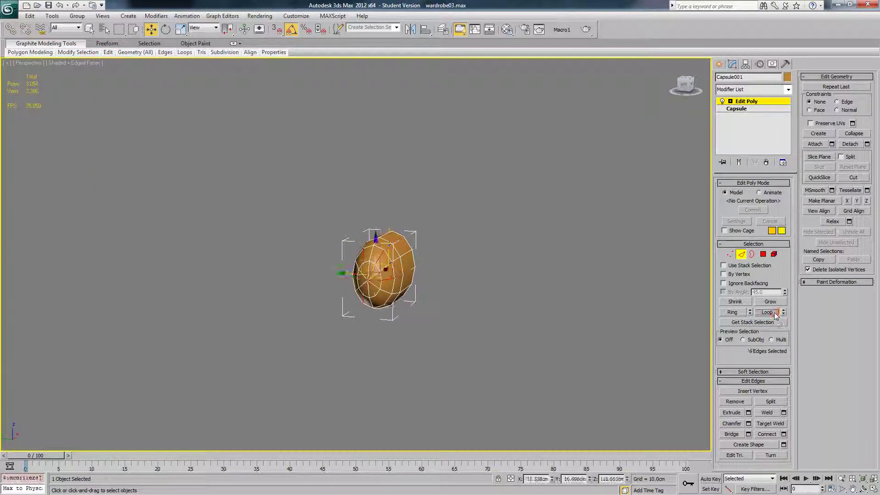
{"action": "left_click", "coordinate": [734, 401]}
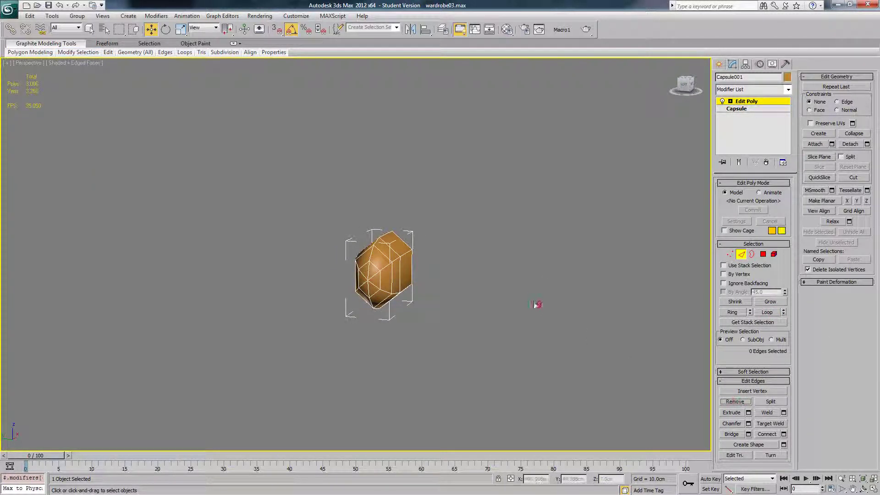
- Unhide all objects, turn off edged faces to check the handles and leave edge editing on the knob
{"action": "right_click", "coordinate": [532, 293]}
{"action": "left_click", "coordinate": [545, 254]}
{"action": "key", "text": "F4"}
{"action": "scroll", "coordinate": [520, 252], "scroll_direction": "down", "scroll_amount": 3}
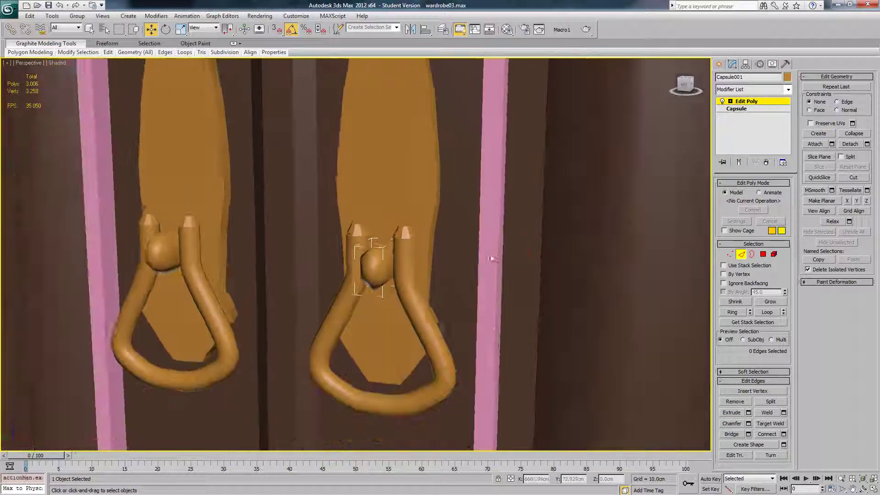
{"action": "middle_click_drag", "start_coordinate": [493, 254], "coordinate": [414, 263], "text": "alt"}
{"action": "scroll", "coordinate": [447, 244], "scroll_direction": "down", "scroll_amount": 3}
{"action": "left_click", "coordinate": [740, 255]}
{"action": "scroll", "coordinate": [449, 191], "scroll_direction": "down", "scroll_amount": 3}
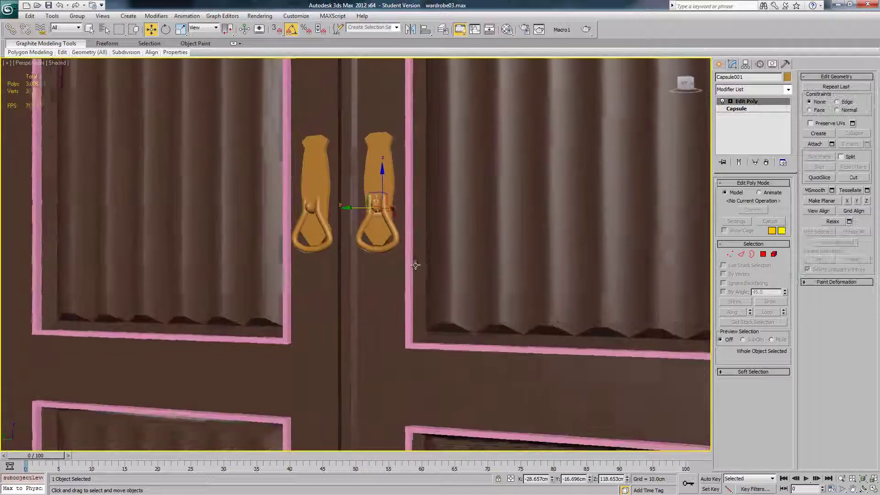
{"action": "scroll", "coordinate": [428, 157], "scroll_direction": "down", "scroll_amount": 5}
{"action": "middle_click_drag", "start_coordinate": [433, 305], "coordinate": [453, 208], "text": "alt"}
- Hide the two door panels that cover the wardrobe's inner drawers
{"action": "left_click", "coordinate": [454, 255]}
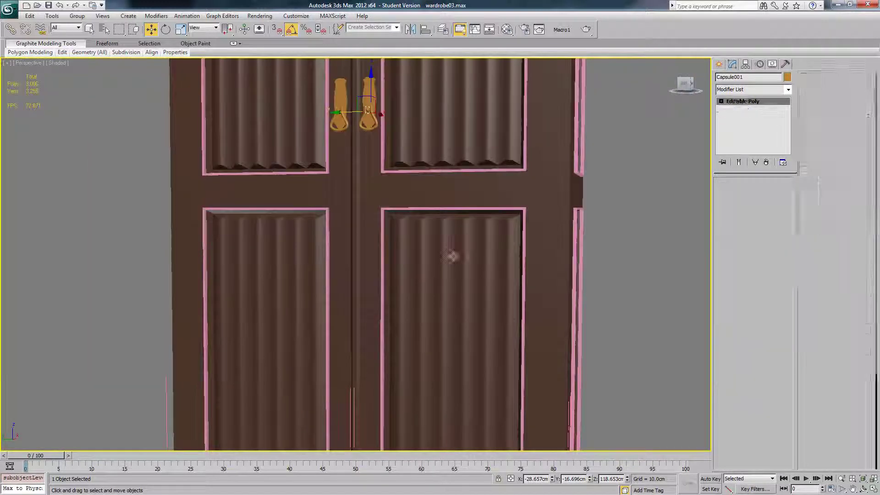
{"action": "left_click", "coordinate": [296, 253]}
{"action": "right_click", "coordinate": [436, 257]}
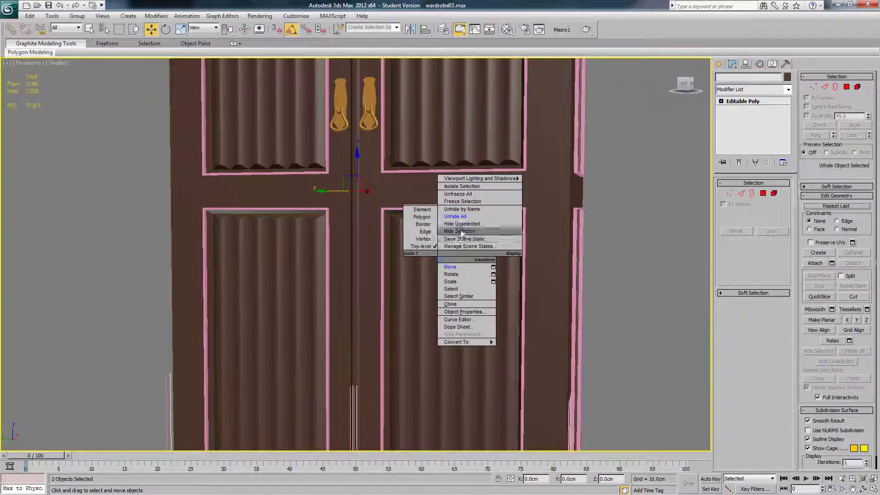
{"action": "left_click", "coordinate": [461, 230]}
{"action": "middle_click_drag", "start_coordinate": [469, 385], "coordinate": [400, 247]}
{"action": "scroll", "coordinate": [410, 208], "scroll_direction": "up", "scroll_amount": 5}
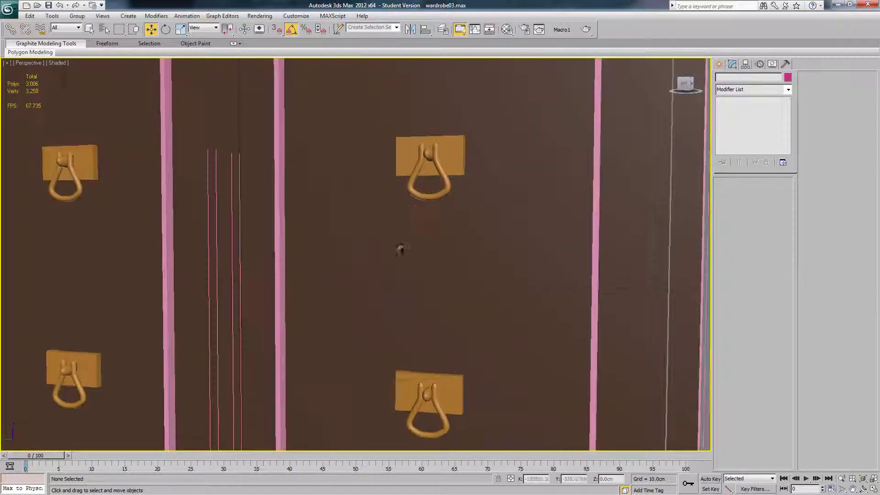
- Turn on edged faces, select the upper right drawer's handle and start editing its edges
{"action": "scroll", "coordinate": [404, 248], "scroll_direction": "up", "scroll_amount": 5}
{"action": "left_click", "coordinate": [467, 247]}
{"action": "key", "text": "F4"}
{"action": "left_click", "coordinate": [482, 242]}
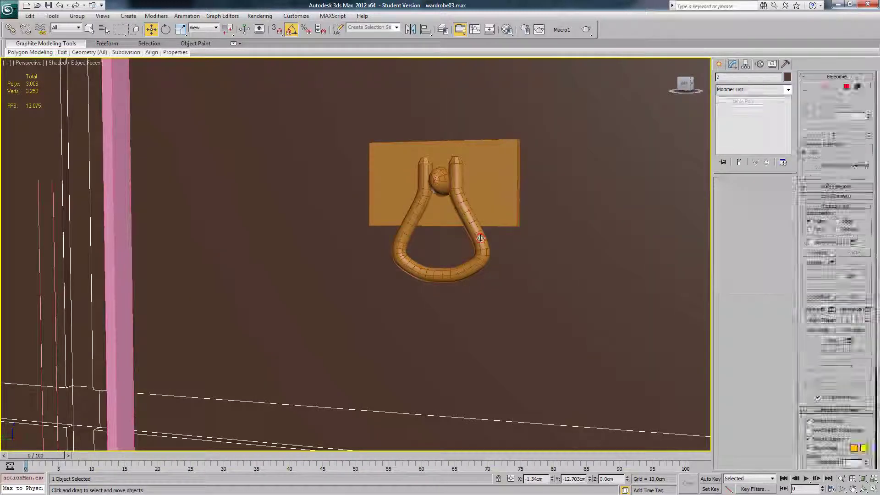
{"action": "mouse_move", "coordinate": [482, 241]}
{"action": "middle_mouse_down", "text": "alt"}
{"action": "mouse_move", "coordinate": [460, 249]}
{"action": "mouse_move", "coordinate": [474, 250]}
{"action": "middle_mouse_up", "text": "alt"}
{"action": "left_click", "coordinate": [77, 16]}
{"action": "left_click", "coordinate": [78, 16]}
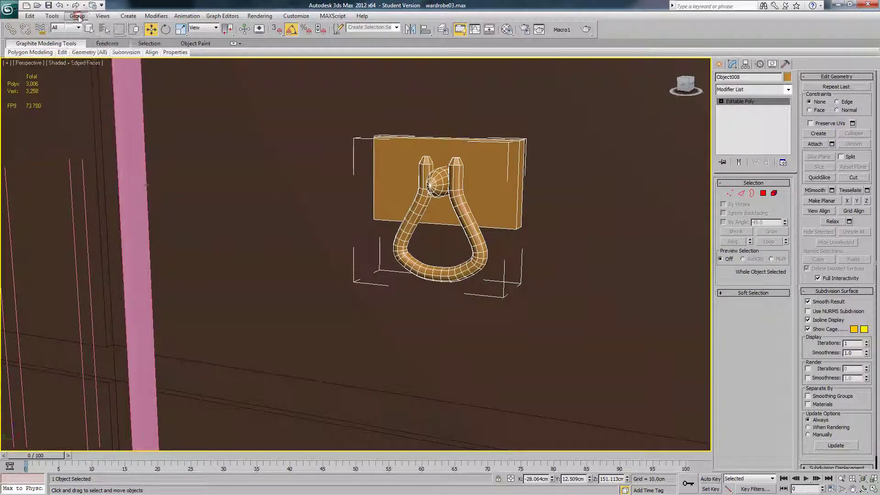
{"action": "middle_click_drag", "start_coordinate": [391, 171], "coordinate": [369, 187]}
{"action": "scroll", "coordinate": [369, 187], "scroll_direction": "up", "scroll_amount": 2}
{"action": "scroll", "coordinate": [414, 146], "scroll_direction": "up", "scroll_amount": 3}
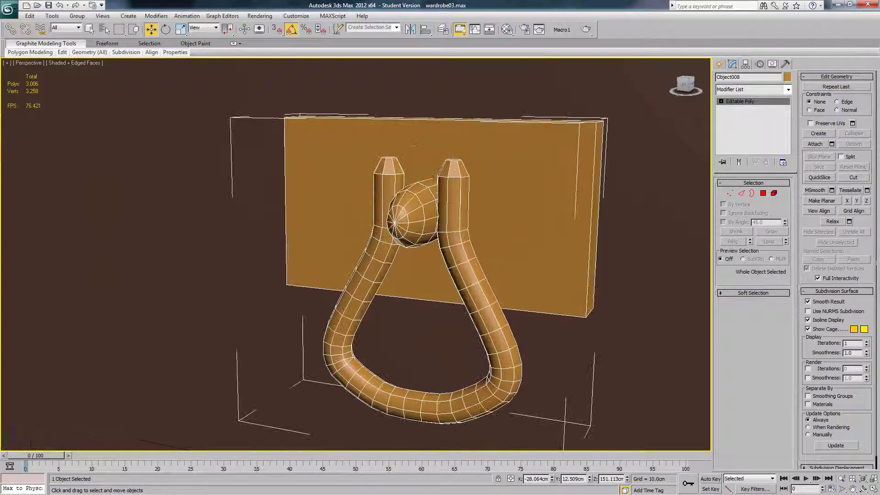
{"action": "left_click", "coordinate": [741, 193]}
{"action": "scroll", "coordinate": [421, 219], "scroll_direction": "up", "scroll_amount": 3}
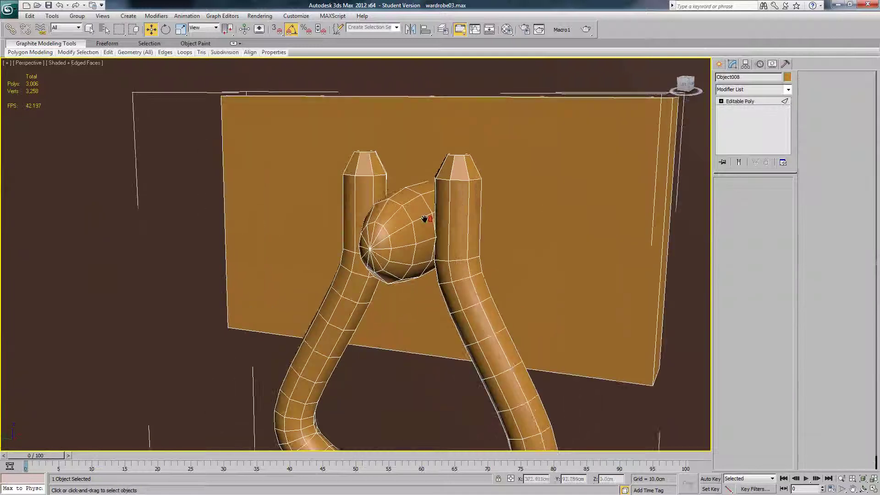
- Select every second lengthwise edge around the drawer handle's knob with a dot ring, extend the selection to full loops and remove them
{"action": "left_click", "coordinate": [395, 214]}
{"action": "mouse_move", "coordinate": [75, 54]}
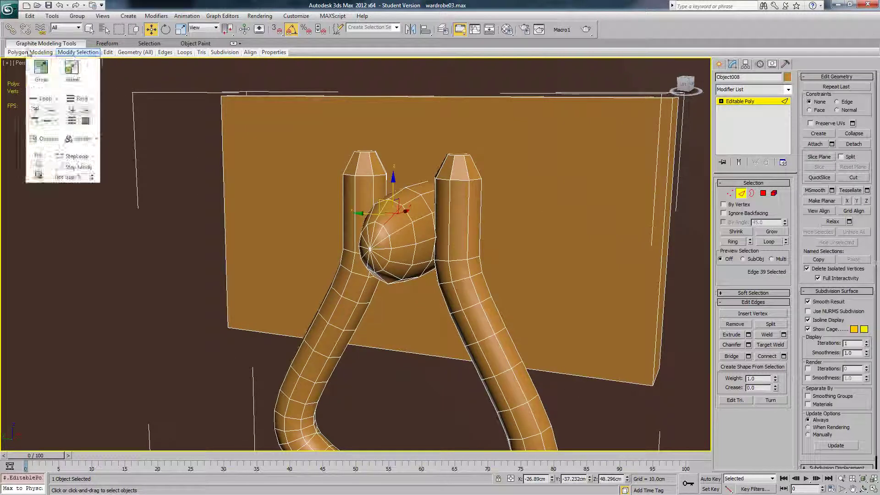
{"action": "left_click", "coordinate": [87, 121]}
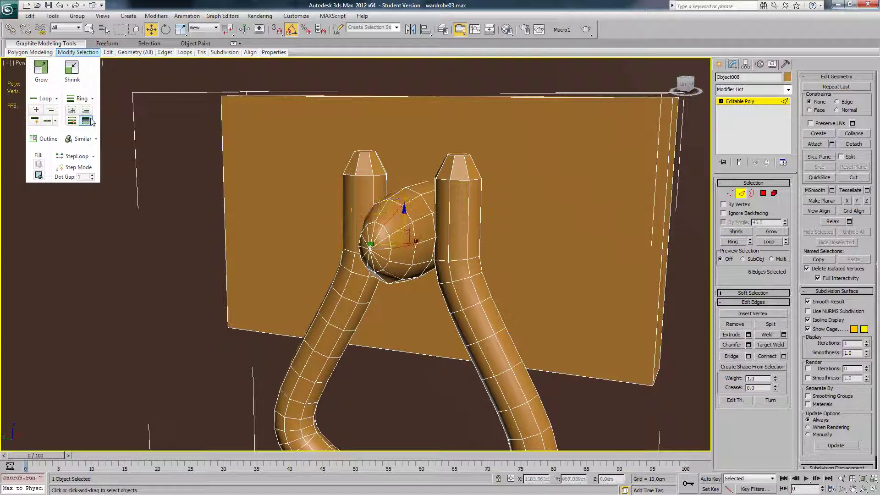
{"action": "left_click", "coordinate": [769, 241]}
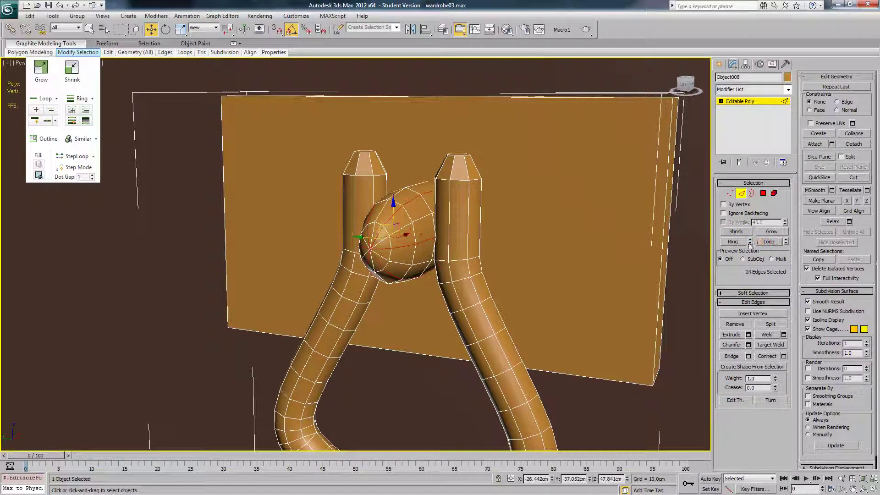
{"action": "scroll", "coordinate": [576, 178], "scroll_direction": "down", "scroll_amount": 8}
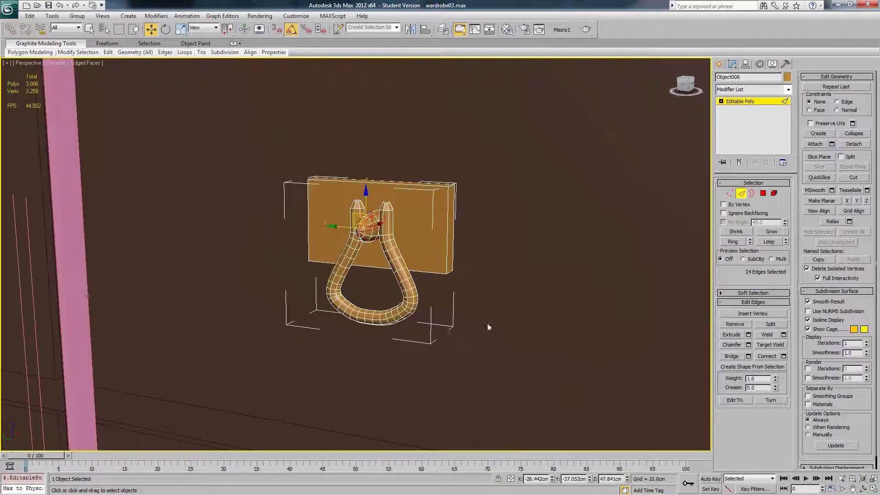
{"action": "left_click", "coordinate": [735, 324]}
- Select one crosswise edge on each straight arm of the drawer handle's ring, extend both to loops and remove them
{"action": "scroll", "coordinate": [422, 298], "scroll_direction": "up", "scroll_amount": 4}
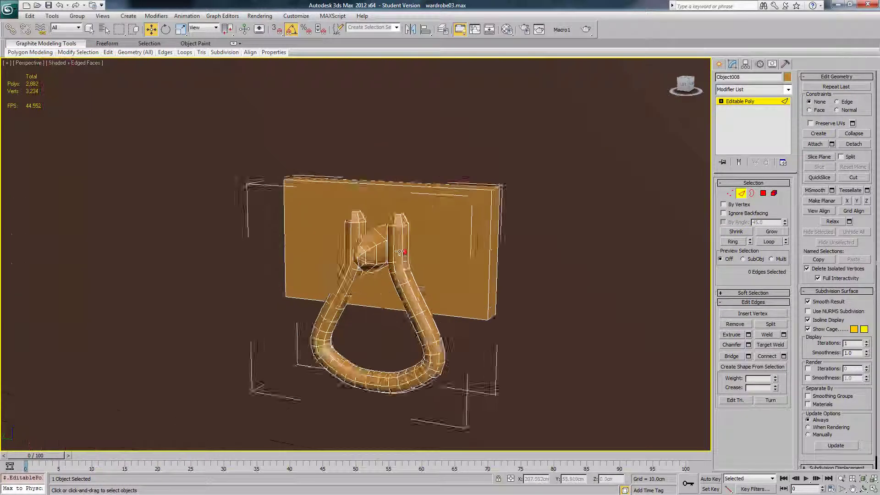
{"action": "middle_click_drag", "start_coordinate": [423, 298], "coordinate": [445, 232]}
{"action": "left_click", "coordinate": [465, 277]}
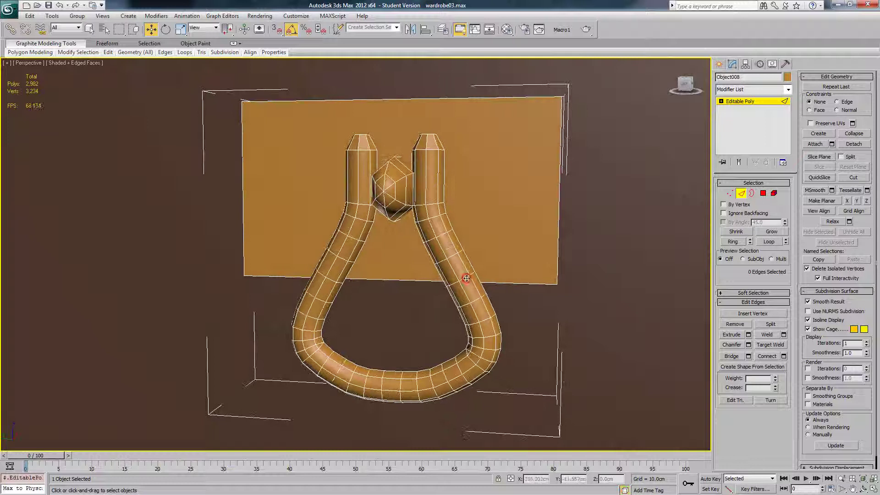
{"action": "left_click", "coordinate": [330, 280], "text": "ctrl"}
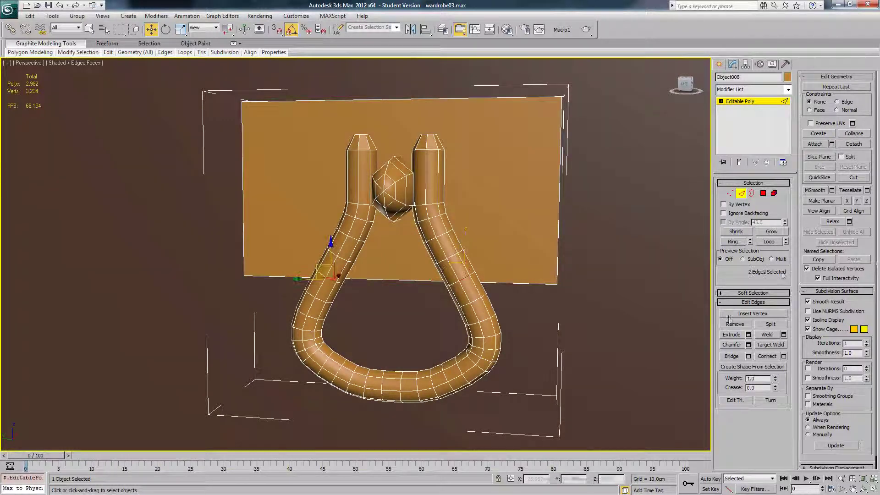
{"action": "left_click", "coordinate": [768, 242]}
{"action": "left_click", "coordinate": [735, 323]}
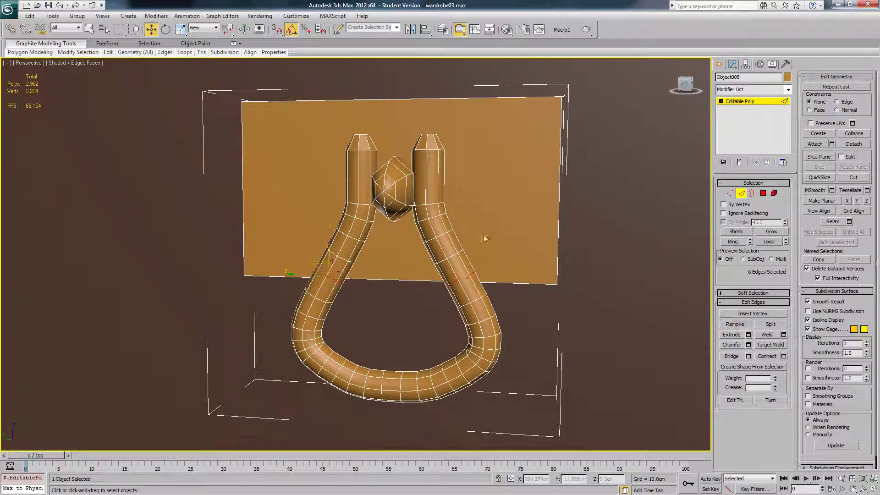
- Leave edge editing on the handle, turn off edged faces, unhide all objects and clear the selection
{"action": "scroll", "coordinate": [499, 232], "scroll_direction": "down", "scroll_amount": 6}
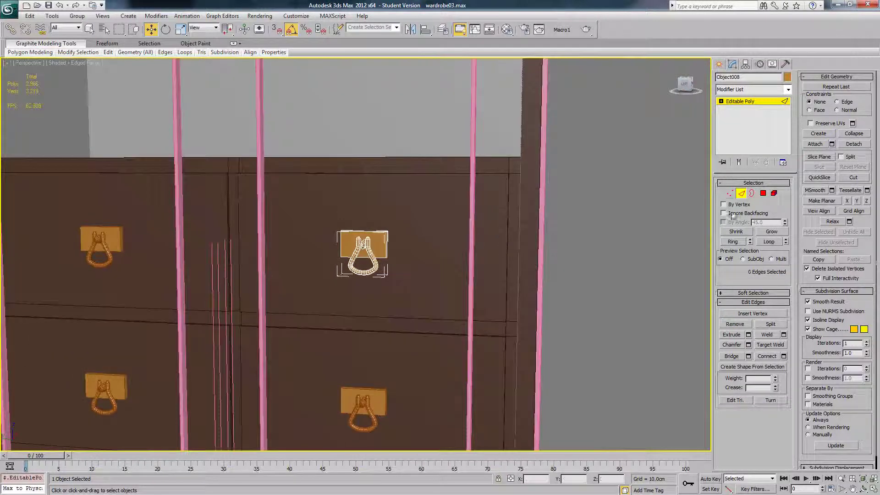
{"action": "left_click", "coordinate": [741, 193]}
{"action": "scroll", "coordinate": [483, 220], "scroll_direction": "down", "scroll_amount": 5}
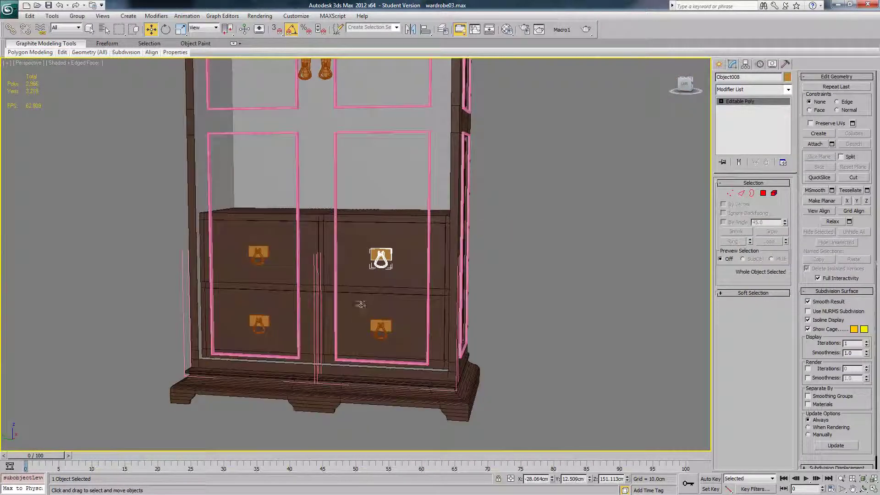
{"action": "scroll", "coordinate": [389, 299], "scroll_direction": "down", "scroll_amount": 3}
{"action": "middle_click_drag", "start_coordinate": [388, 298], "coordinate": [399, 414]}
{"action": "key", "text": "F4"}
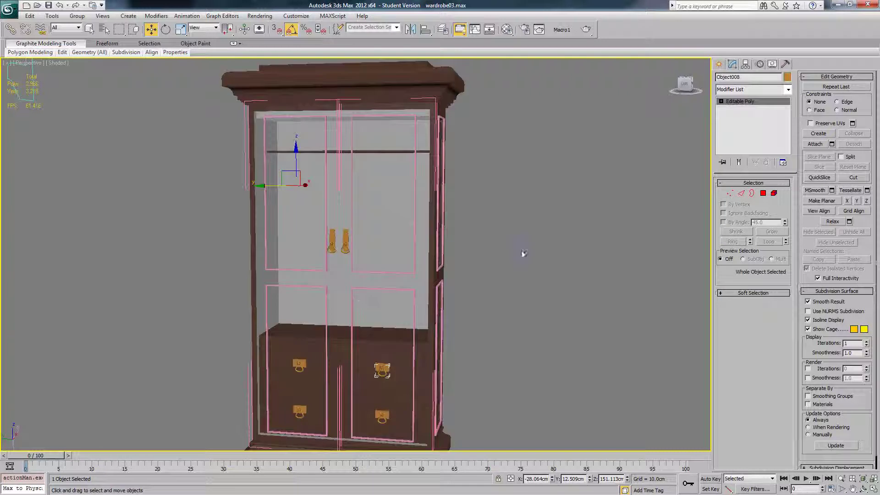
{"action": "right_click", "coordinate": [519, 249]}
{"action": "left_click", "coordinate": [540, 209]}
{"action": "mouse_move", "coordinate": [522, 213]}
{"action": "middle_mouse_down", "text": "alt"}
{"action": "mouse_move", "coordinate": [423, 212]}
{"action": "mouse_move", "coordinate": [529, 219]}
{"action": "middle_mouse_up", "text": "alt"}
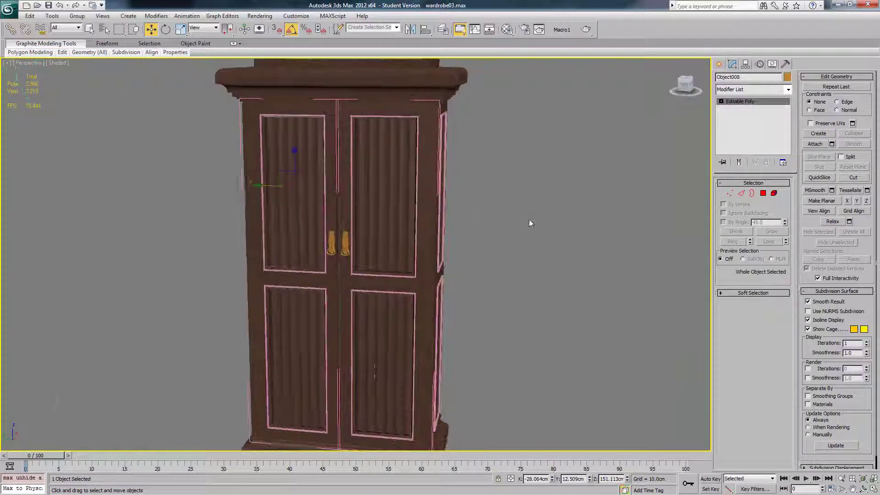
{"action": "left_click", "coordinate": [528, 219]}
{"action": "scroll", "coordinate": [488, 213], "scroll_direction": "down", "scroll_amount": 3}
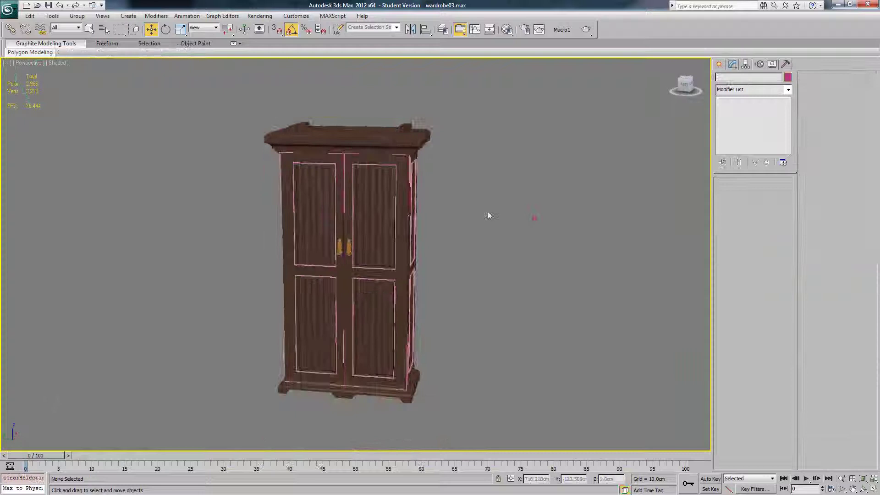
{"action": "left_click", "coordinate": [8, 63]}
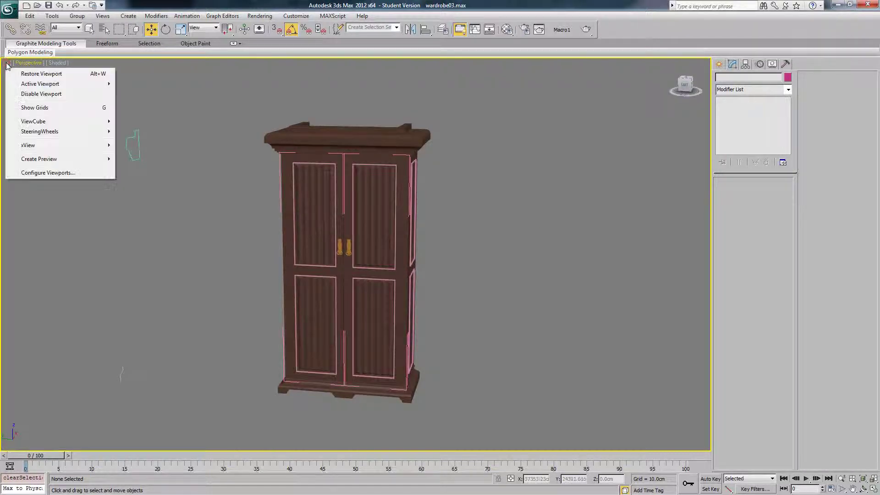
{"action": "left_click", "coordinate": [47, 172]}
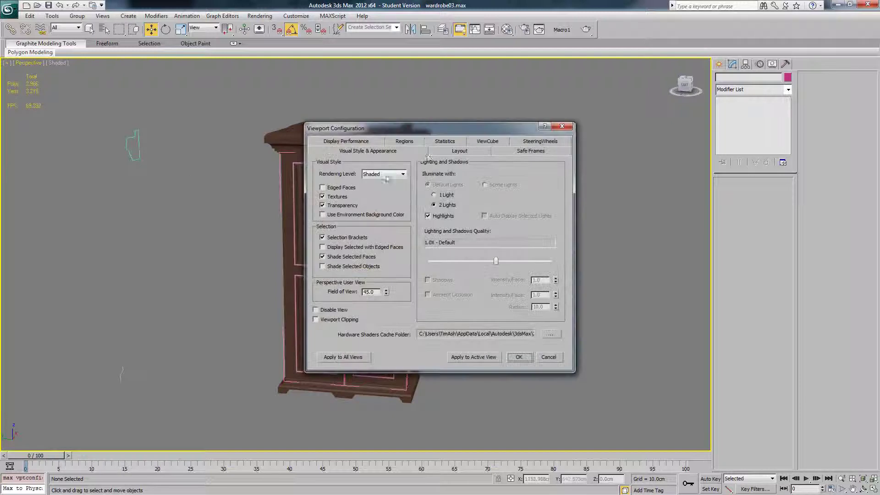
{"action": "left_click", "coordinate": [563, 128]}
{"action": "left_click", "coordinate": [28, 63]}
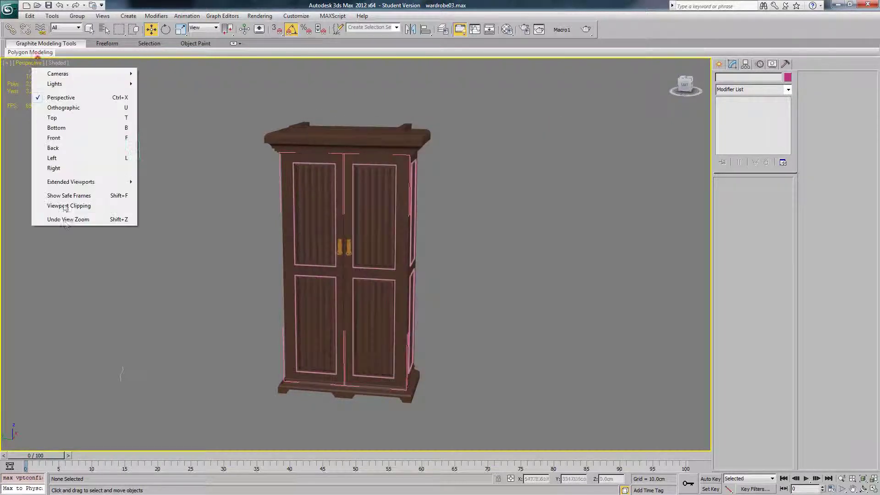
{"action": "left_click", "coordinate": [8, 63]}
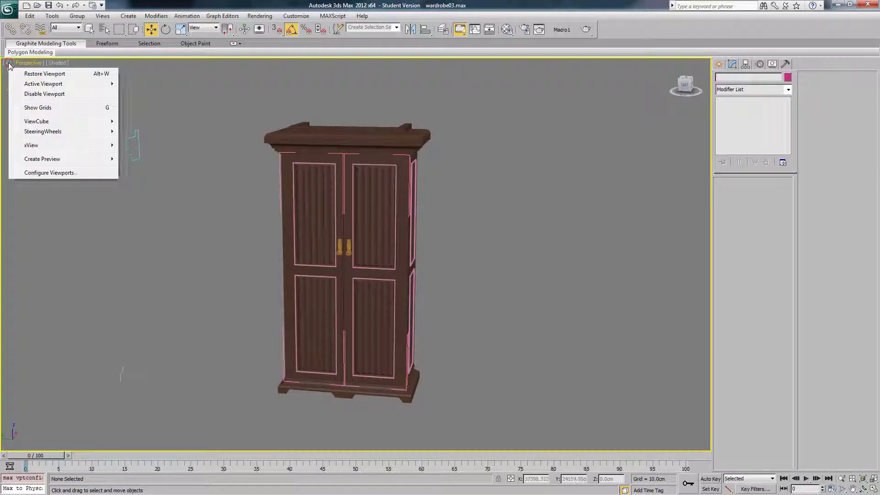
- Configure the viewport statistics to include Triangle Count and show Total + Selection, and apply the settings
{"action": "left_click", "coordinate": [7, 63]}
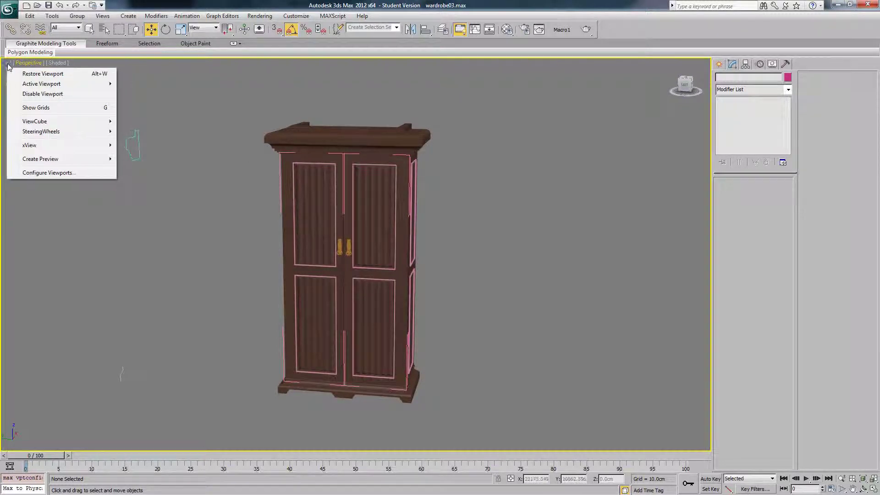
{"action": "left_click", "coordinate": [54, 172]}
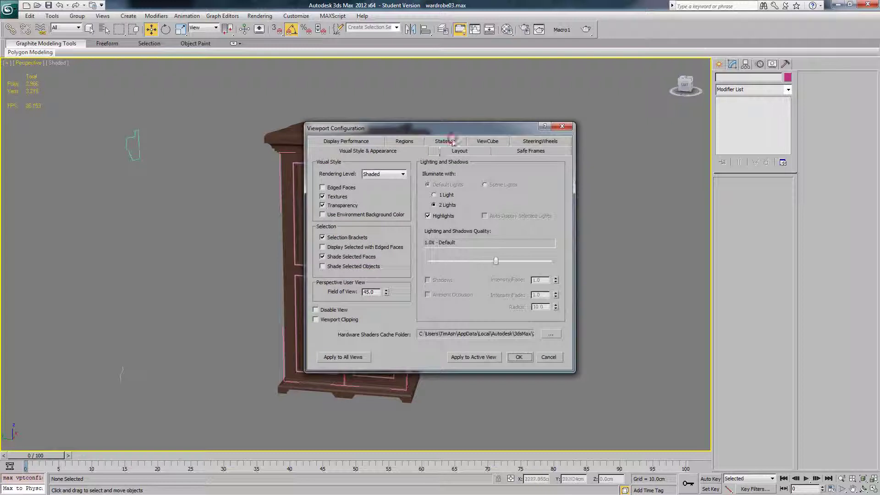
{"action": "left_click", "coordinate": [445, 141]}
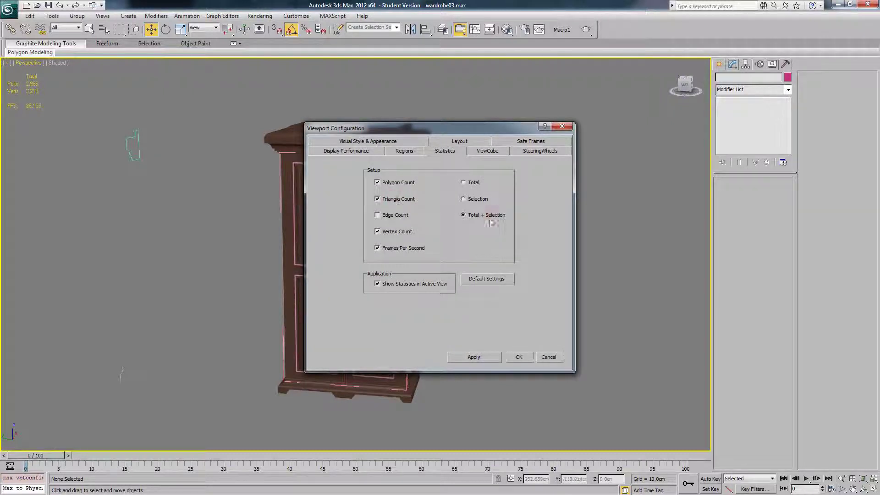
{"action": "left_click", "coordinate": [477, 359]}
{"action": "left_click", "coordinate": [519, 357]}
- Select all the wardrobe's objects and check their polygon and triangle counts in the viewport statistics
{"action": "middle_click_drag", "start_coordinate": [440, 277], "coordinate": [423, 251], "text": "alt"}
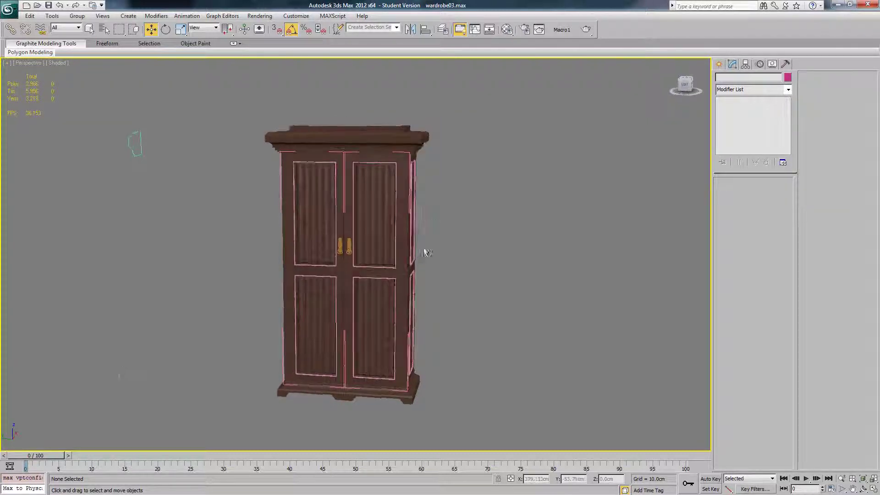
{"action": "left_click_drag", "start_coordinate": [476, 100], "coordinate": [473, 106]}
{"action": "left_click_drag", "start_coordinate": [234, 432], "coordinate": [236, 431]}
{"action": "middle_click_drag", "start_coordinate": [338, 326], "coordinate": [375, 281], "text": "alt"}
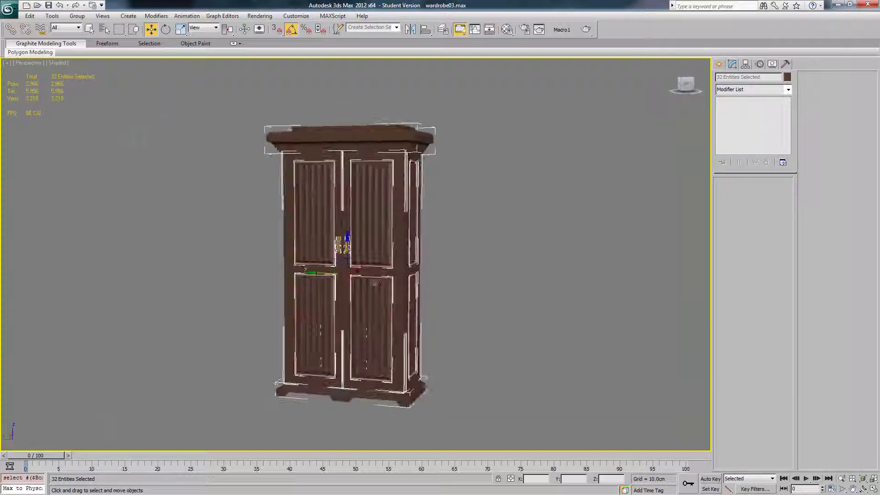